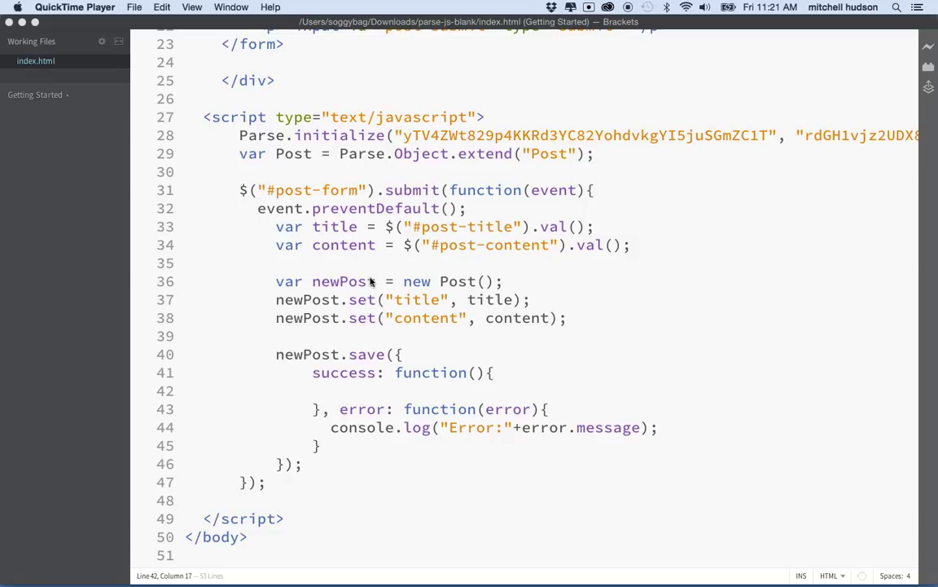
pyautogui.scroll(5, 386, 290)
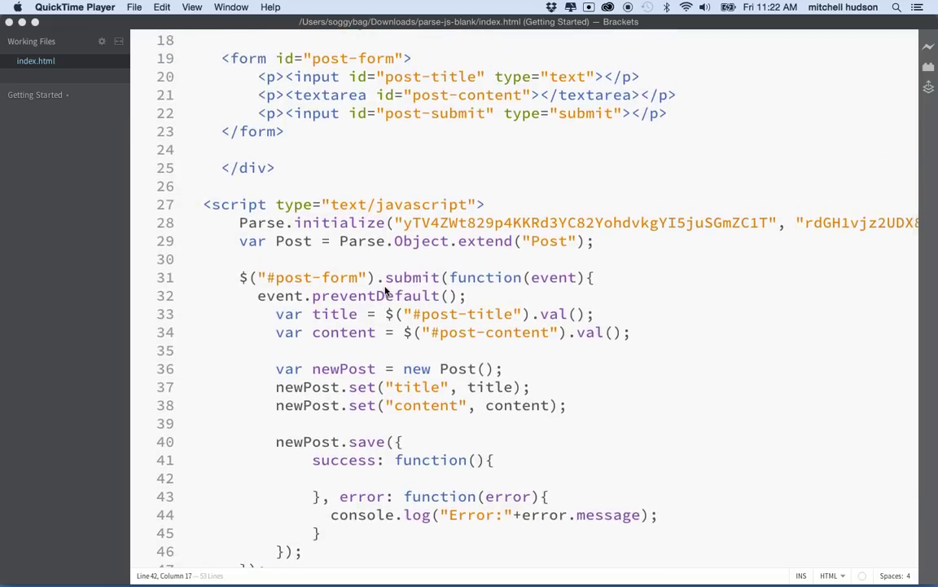
pyautogui.scroll(7, 387, 291)
pyautogui.scroll(7, 386, 290)
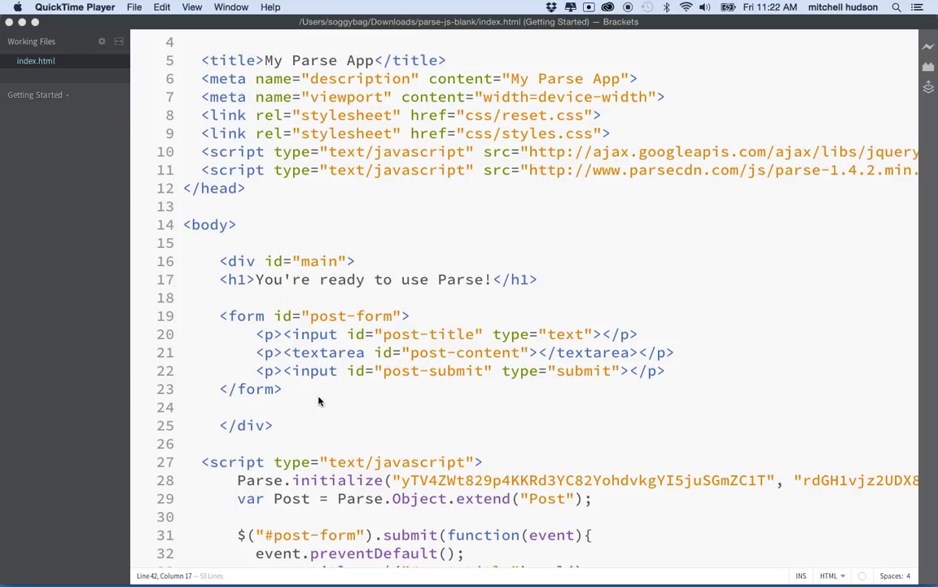
pyautogui.moveTo(363, 582)
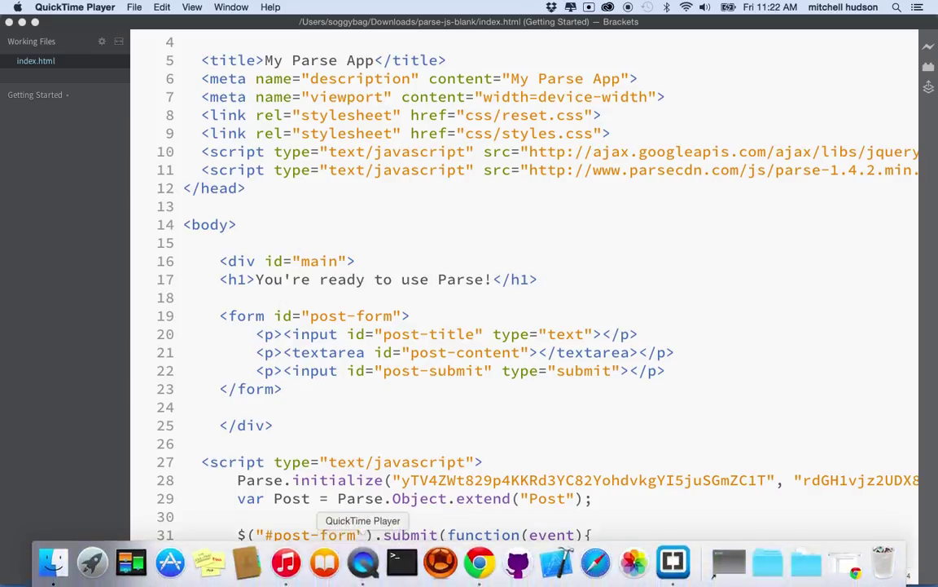
# Replace the title with 'Parse is Fun' and content with 'Parse will save you much time!', then submit the post.
pyautogui.click(480, 563)
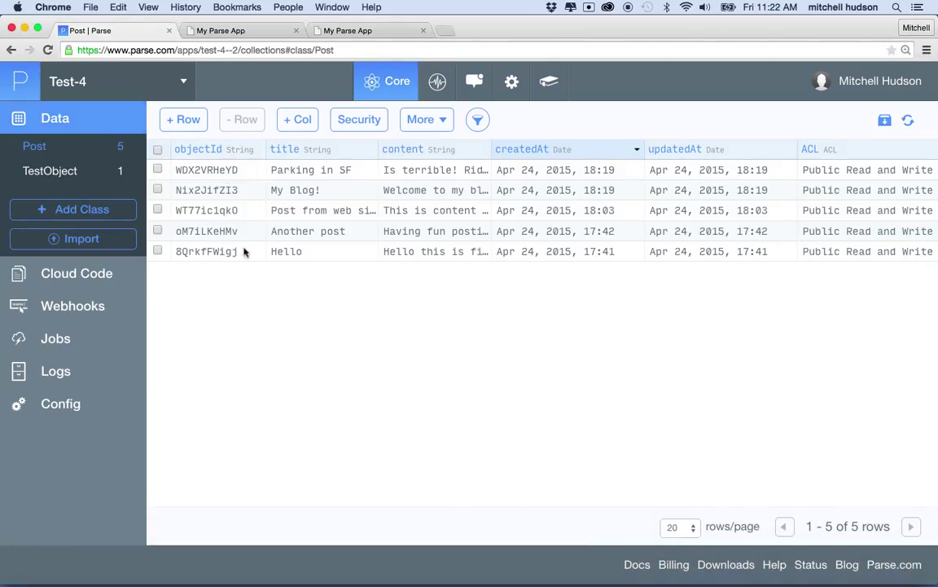
pyautogui.click(348, 30)
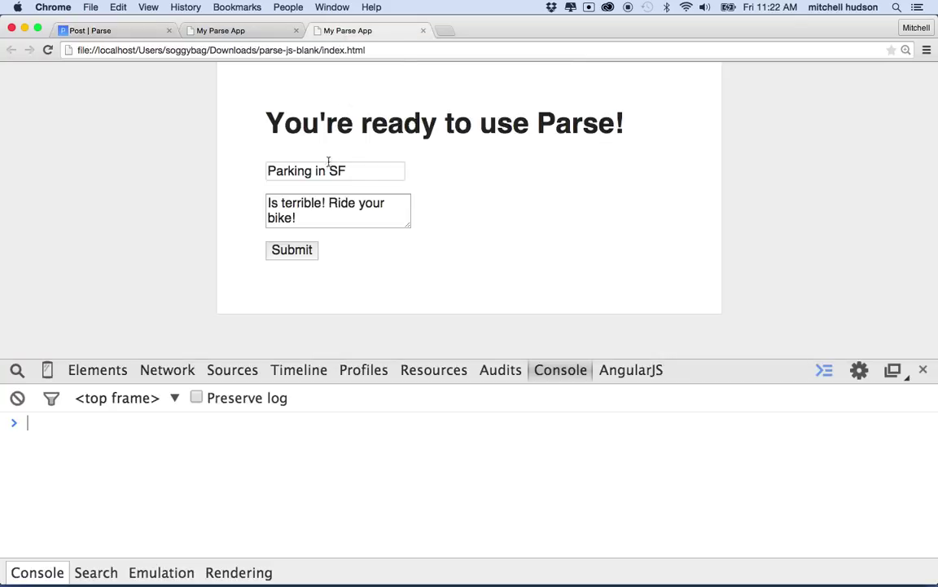
pyautogui.moveTo(362, 170); pyautogui.dragTo(230, 167)
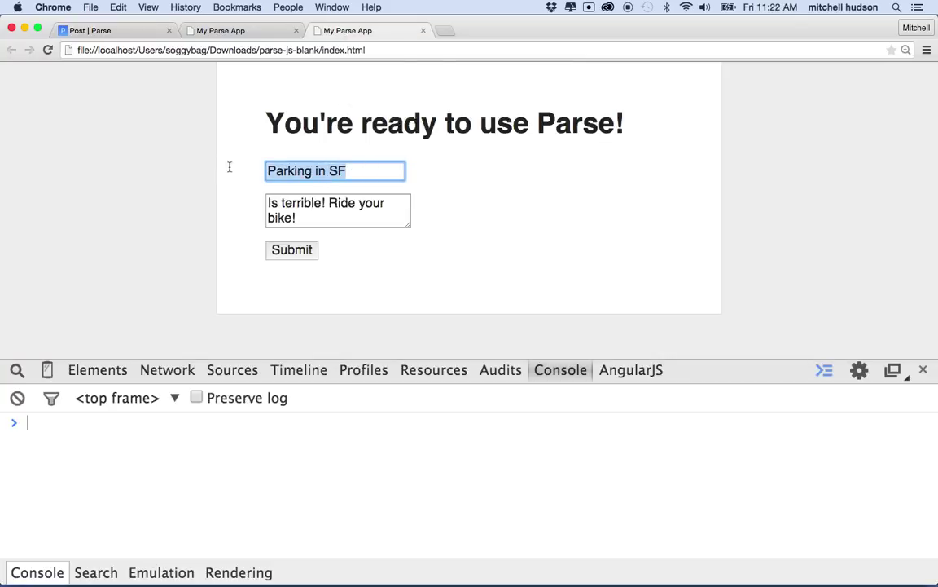
pyautogui.write('Parse ')
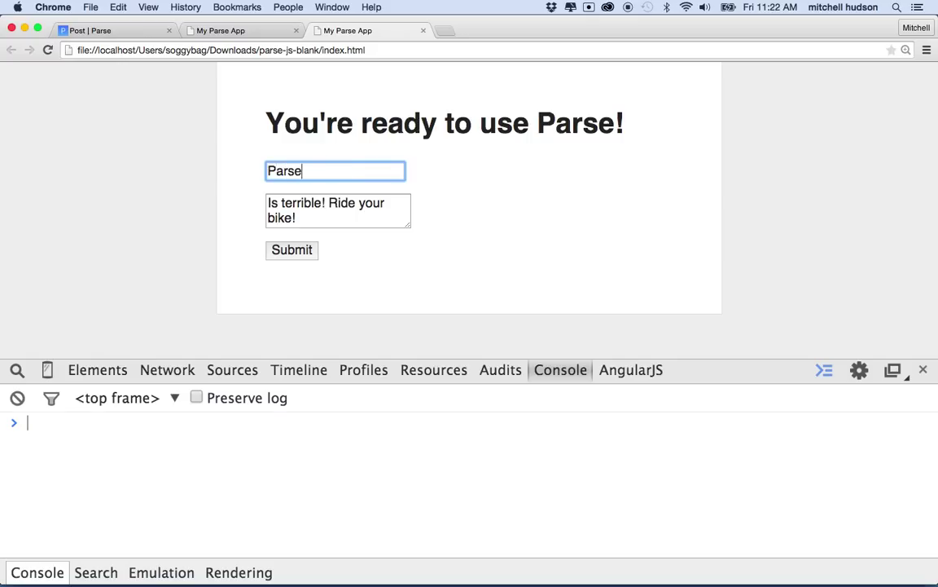
pyautogui.write('is Fun')
pyautogui.press('Tab')
pyautogui.press('super+a')
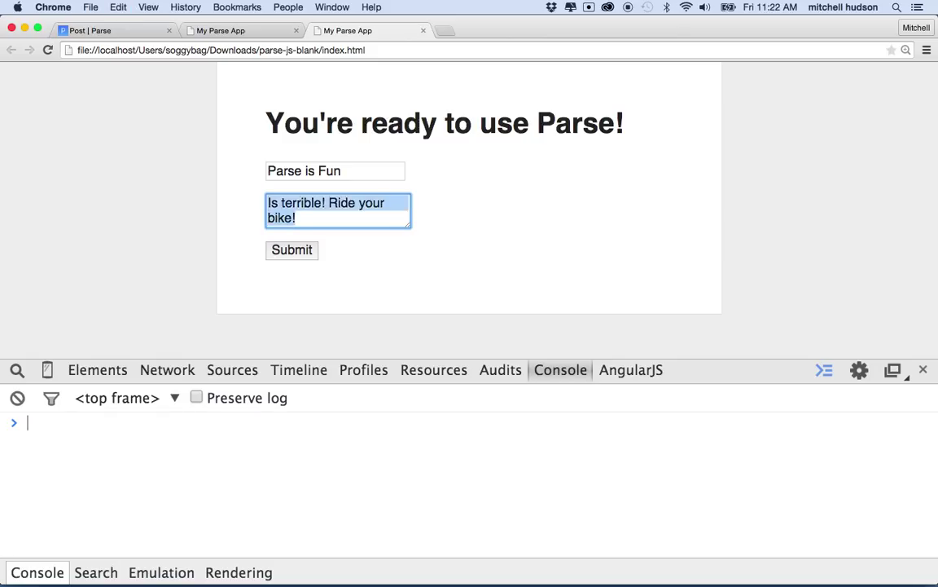
pyautogui.write('Parse ')
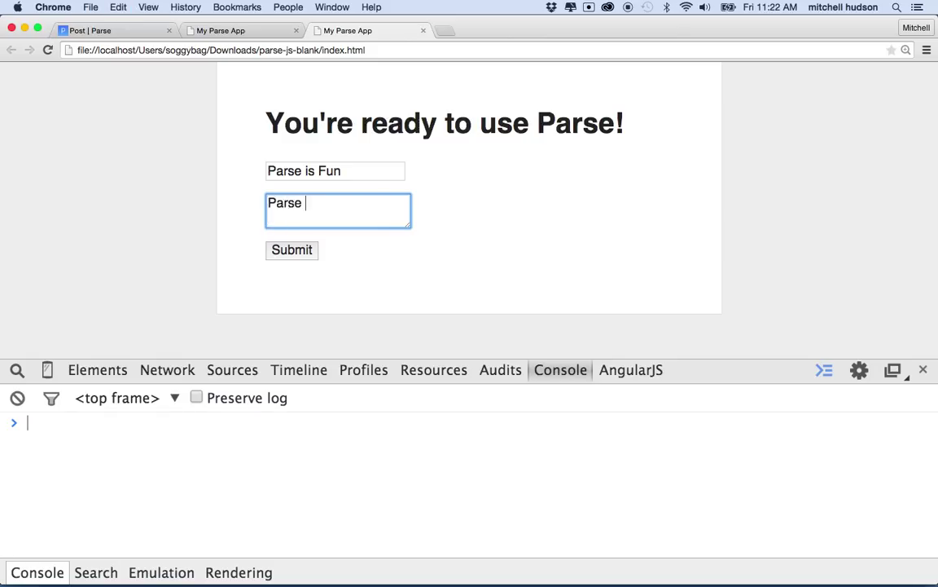
pyautogui.write('will save yo')
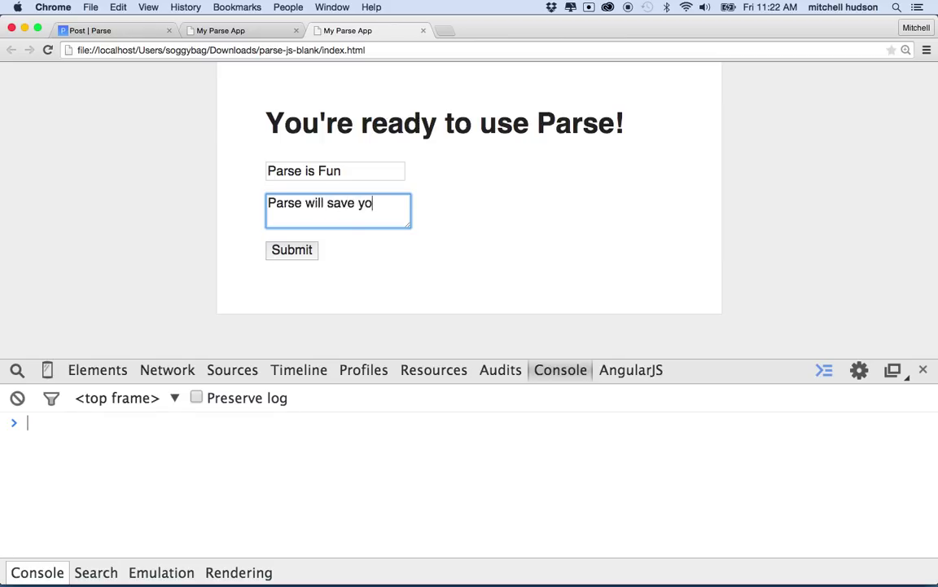
pyautogui.write('u mu')
pyautogui.write('ch time')
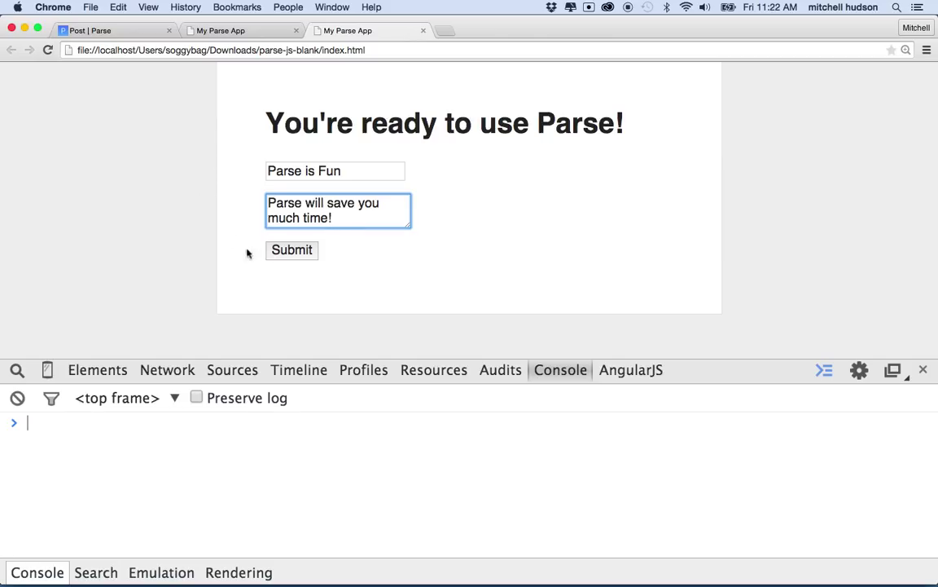
pyautogui.click(281, 249)
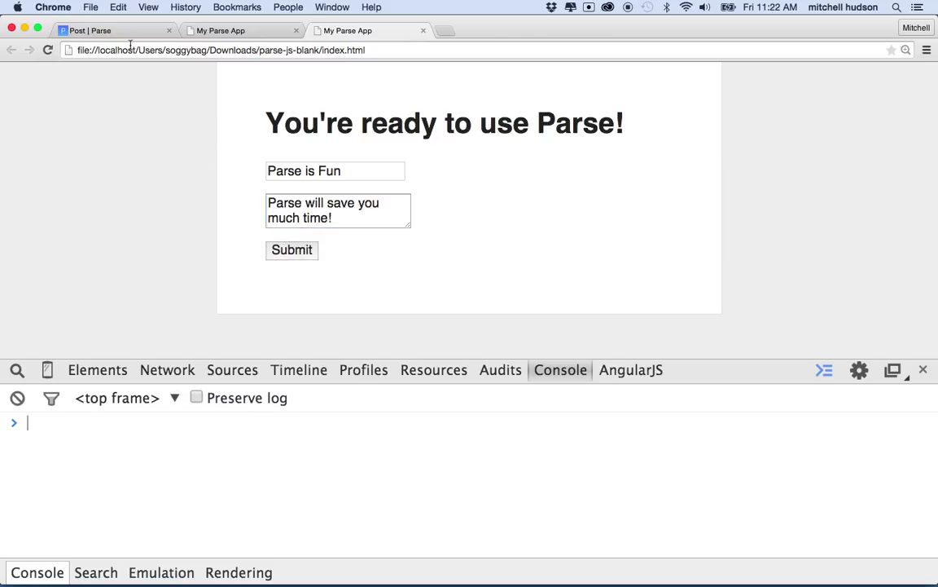
# Reload the Post table in the Parse dashboard to confirm the new post, then return to My Parse App.
pyautogui.click(106, 30)
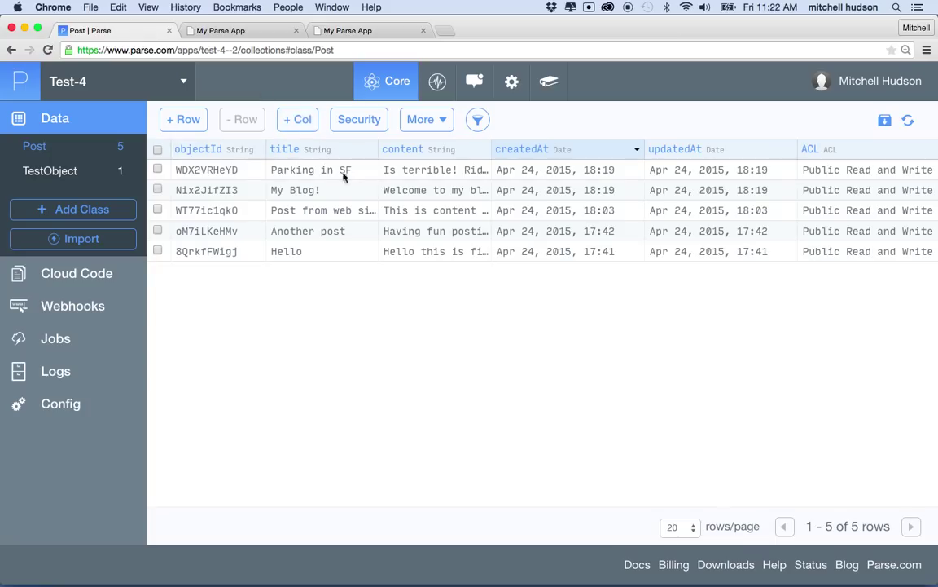
pyautogui.click(909, 120)
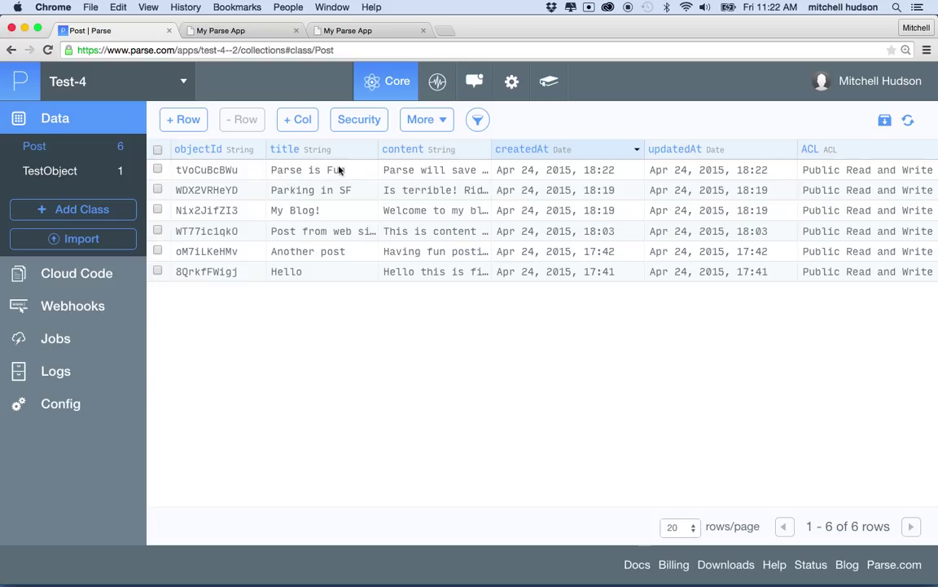
pyautogui.click(384, 31)
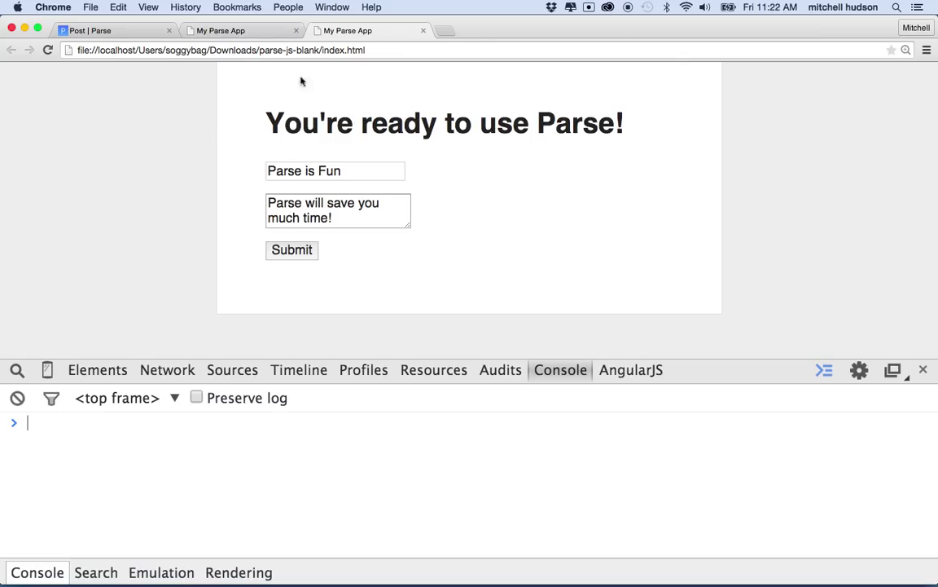
pyautogui.click(120, 31)
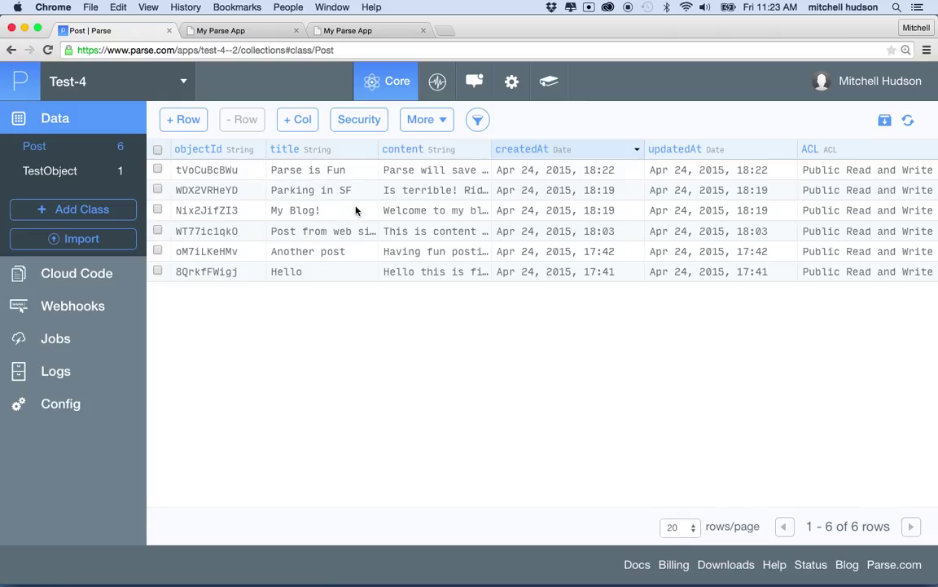
pyautogui.click(367, 31)
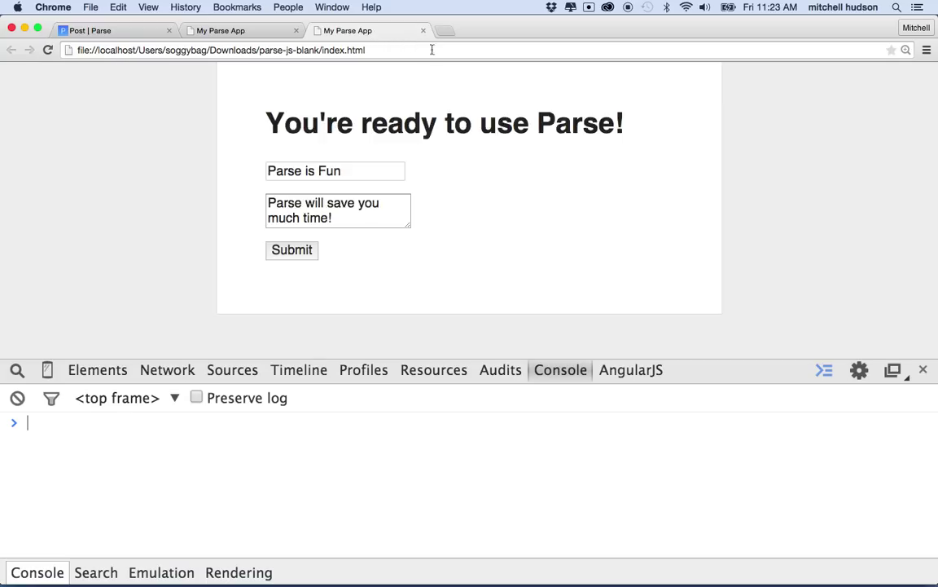
pyautogui.moveTo(588, 583)
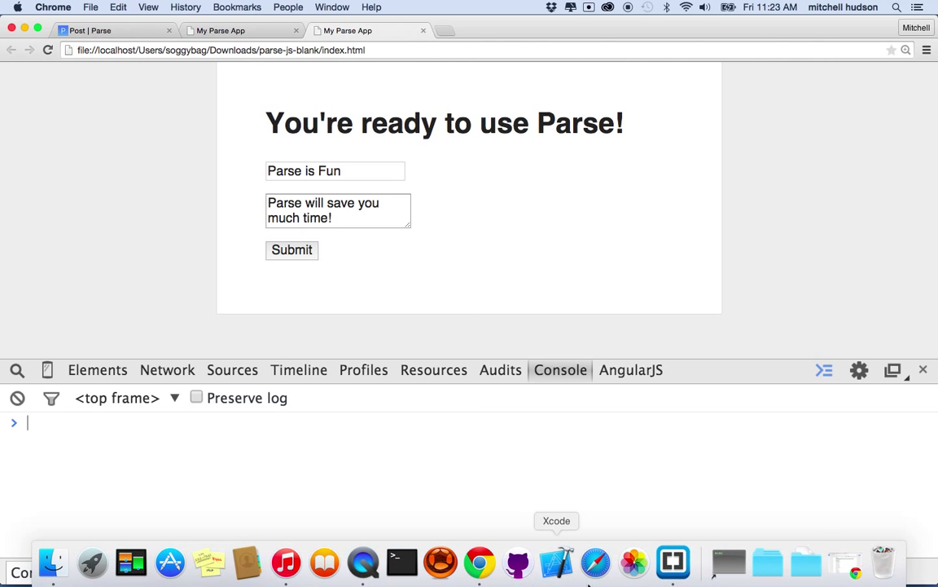
# Add blank lines below the form and indent the heading and form inside the main div.
pyautogui.click(673, 562)
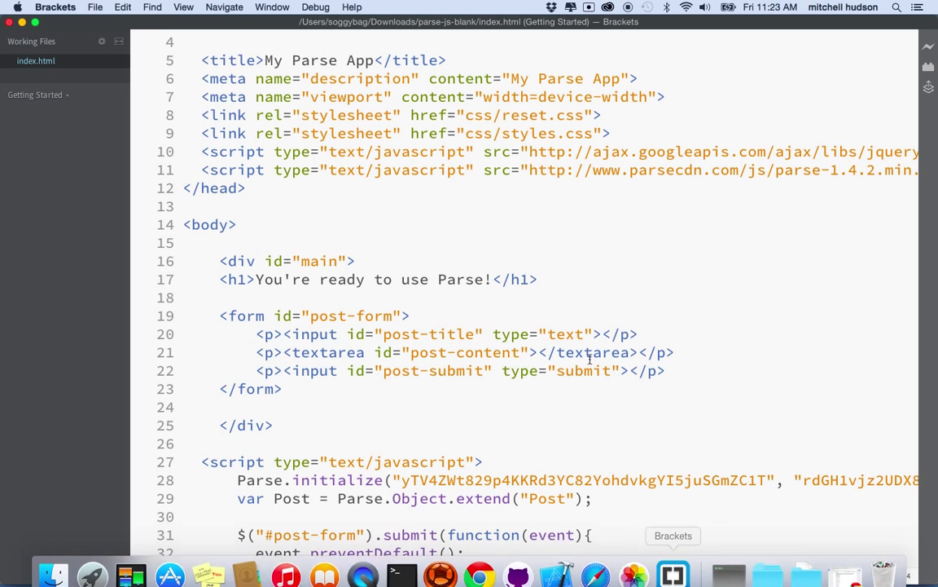
pyautogui.scroll(-5, 440, 295)
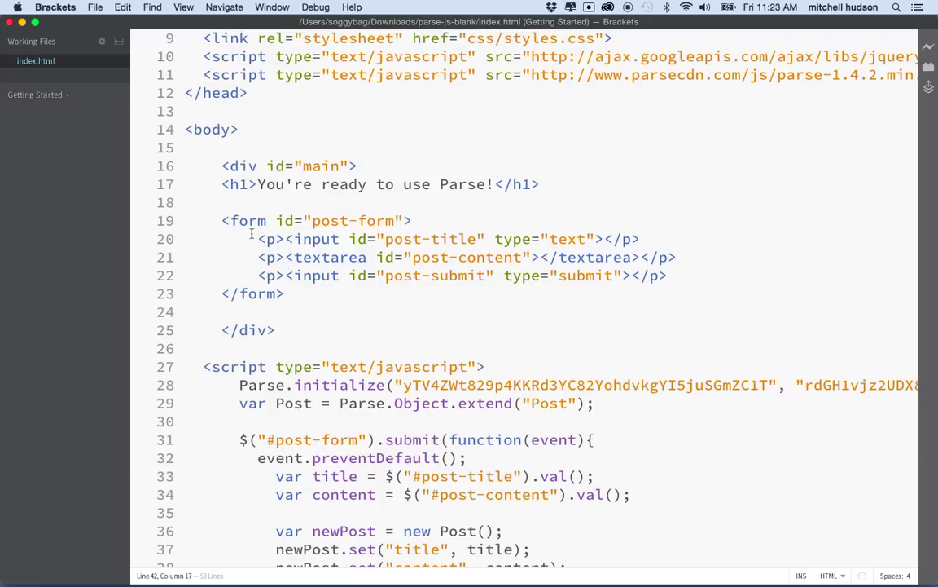
pyautogui.moveTo(220, 220); pyautogui.dragTo(289, 295)
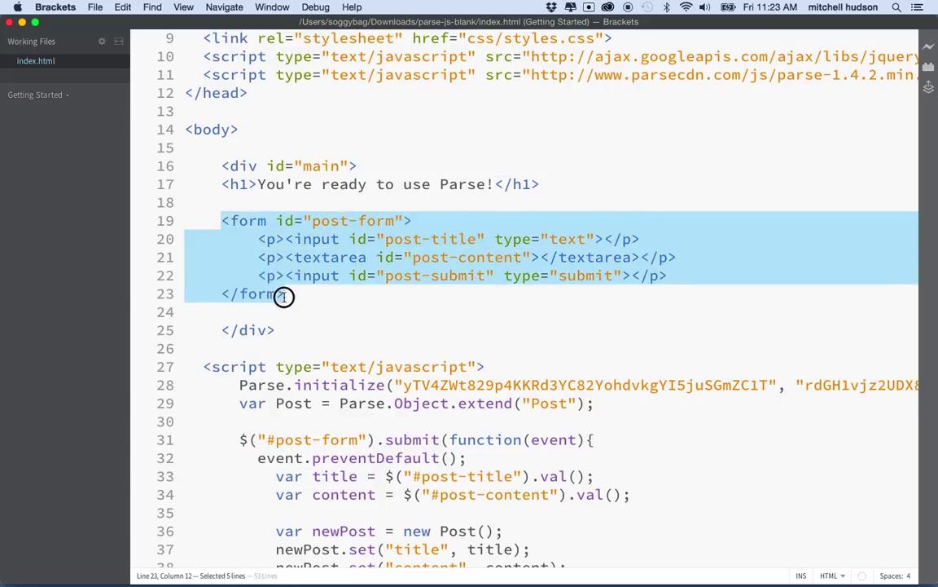
pyautogui.scroll(-2, 289, 295)
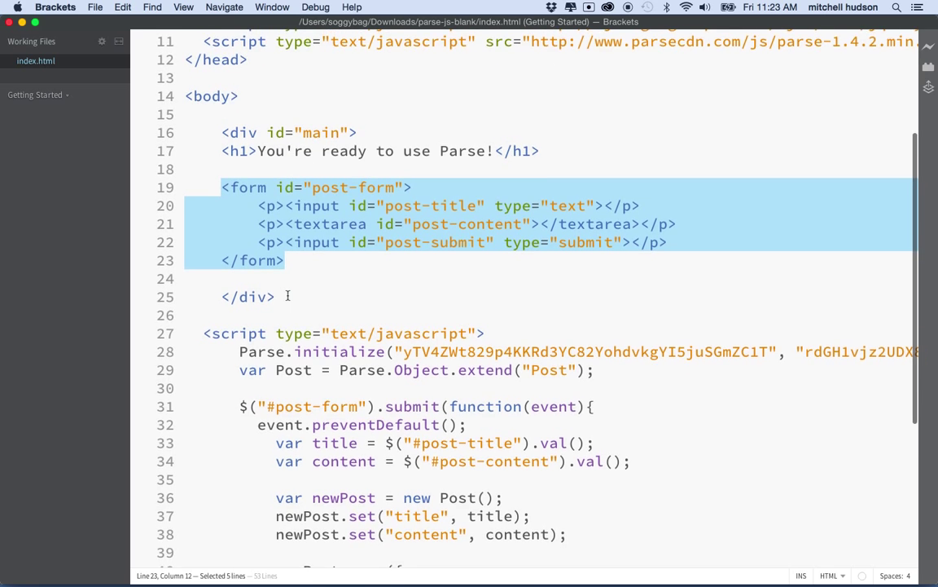
pyautogui.scroll(2, 289, 295)
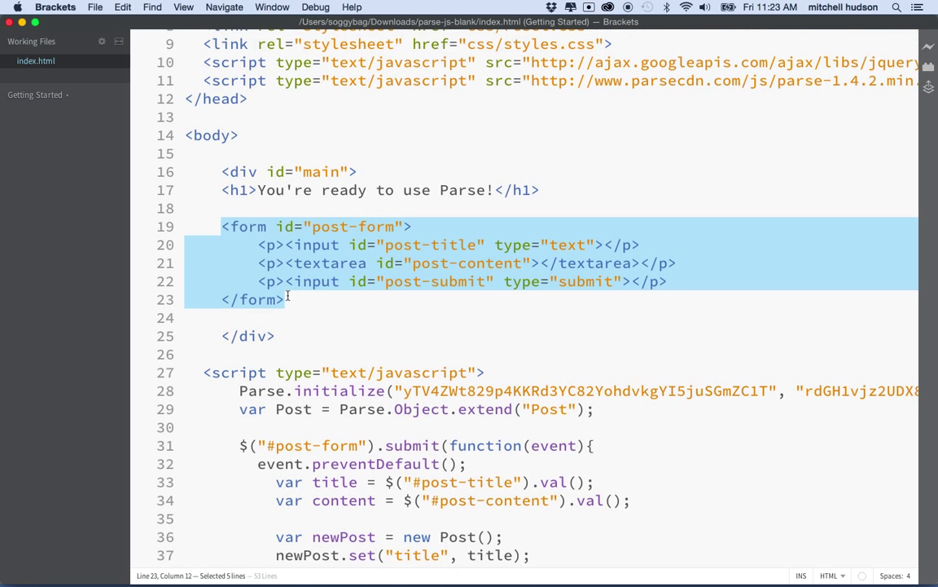
pyautogui.click(287, 299)
pyautogui.press('Return')
pyautogui.press('Return')
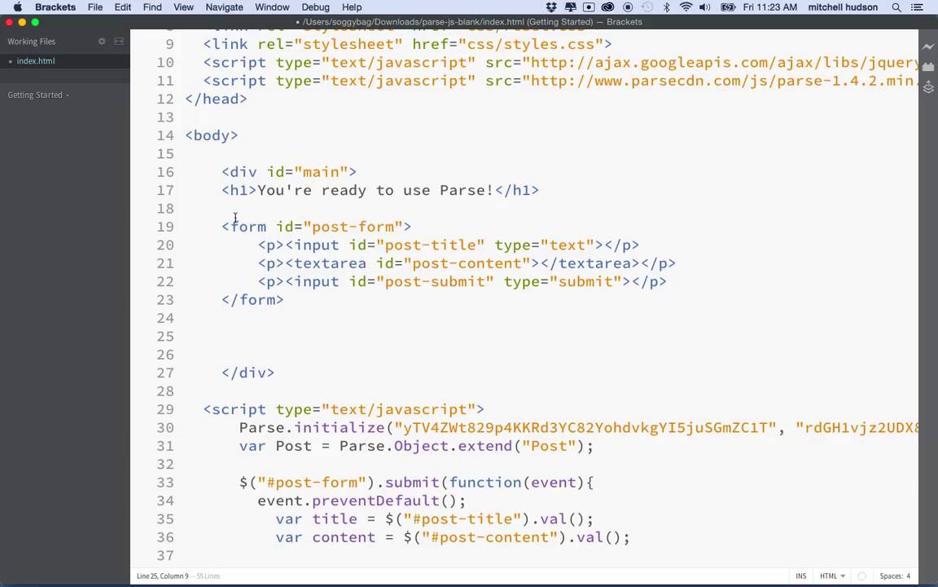
pyautogui.moveTo(220, 190)
pyautogui.mouseDown()
pyautogui.moveTo(259, 295)
pyautogui.moveTo(293, 315)
pyautogui.mouseUp()
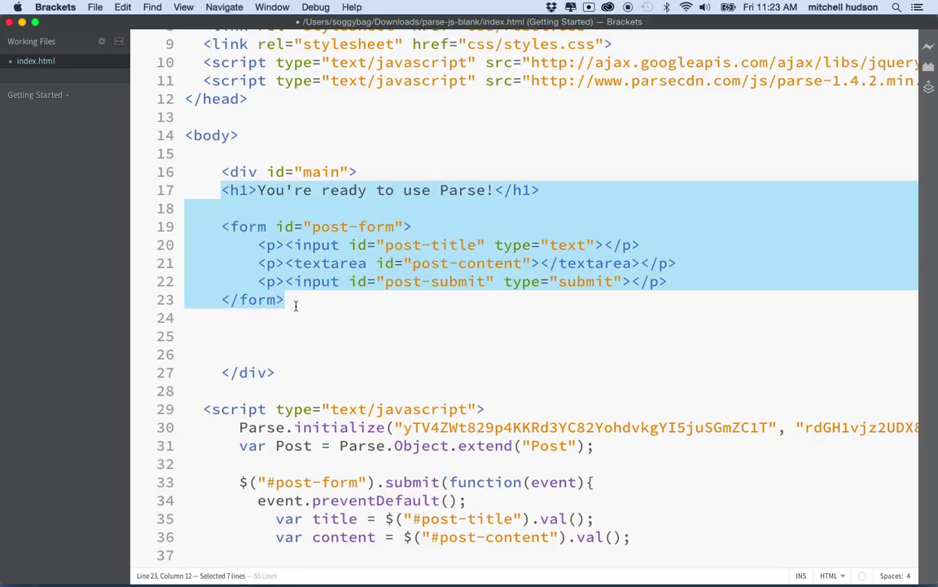
pyautogui.press('super+bracketright')
pyautogui.click(277, 334)
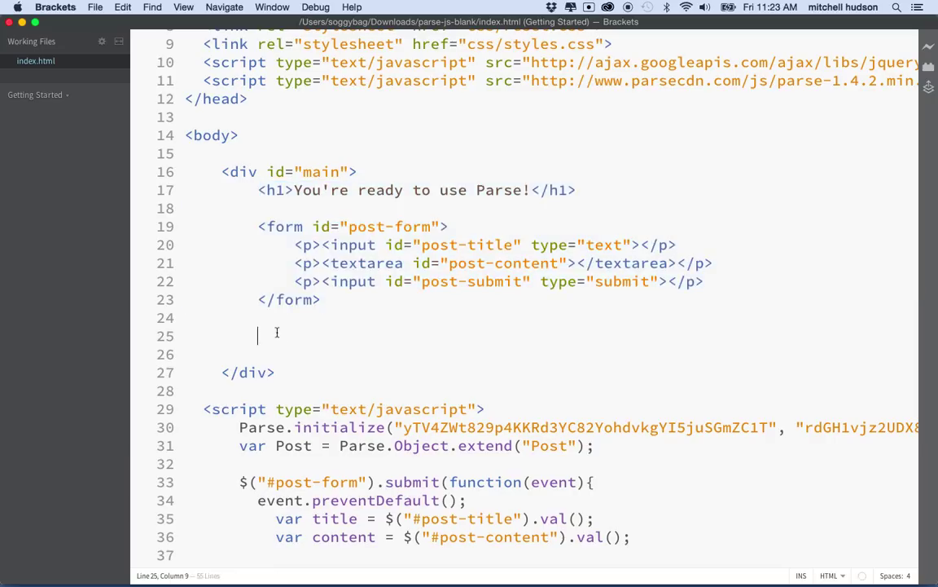
pyautogui.write('<')
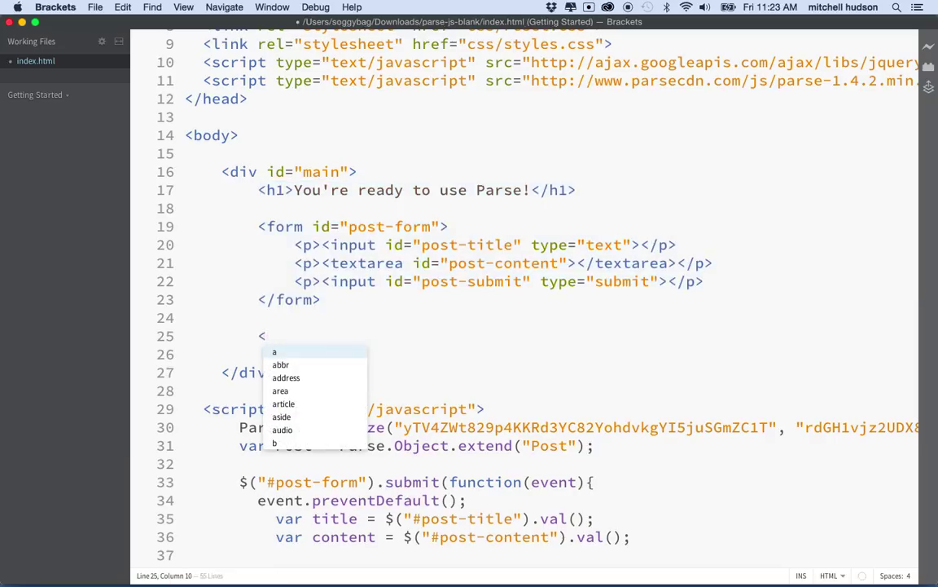
pyautogui.write('u')
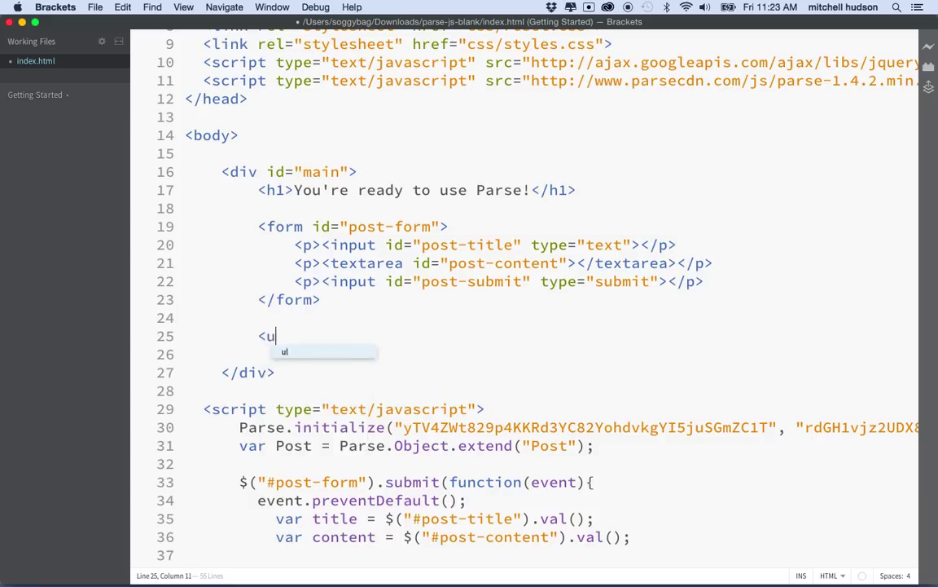
pyautogui.write('l>')
# Add a ul with id 'list-posts' below the form and start a 'list of posts' comment inside it.
pyautogui.press('Return')
pyautogui.press('Return')
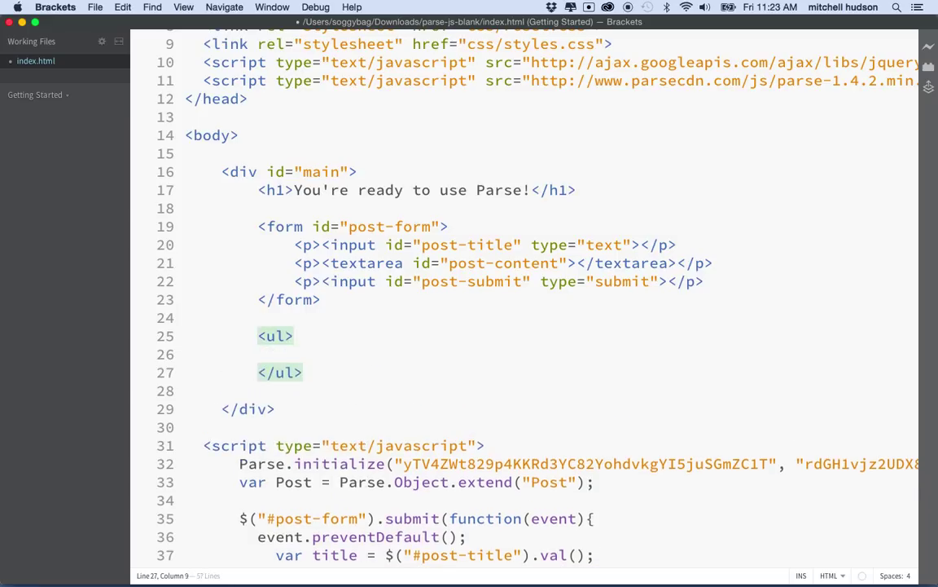
pyautogui.press('Up')
pyautogui.press('Up')
pyautogui.press('Left')
pyautogui.write('id="')
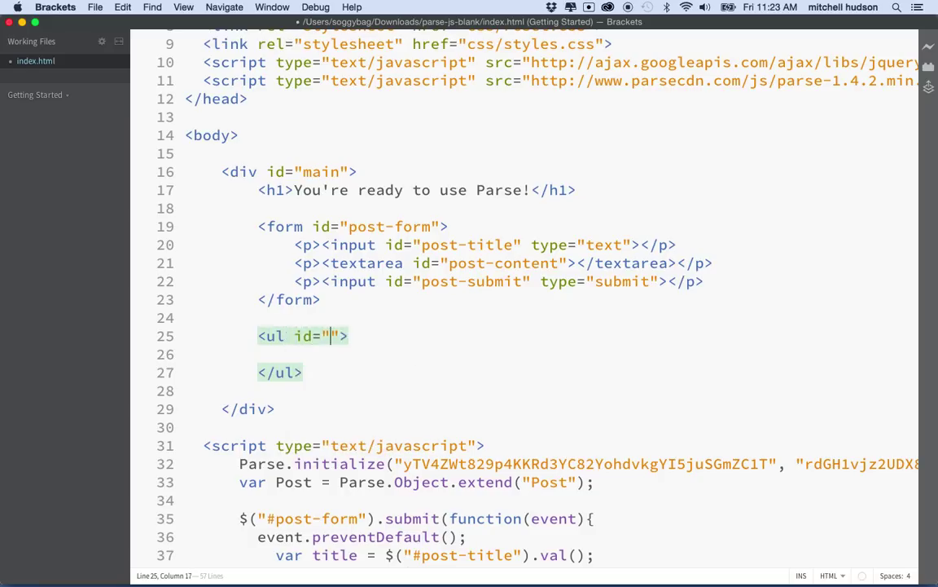
pyautogui.write('posts')
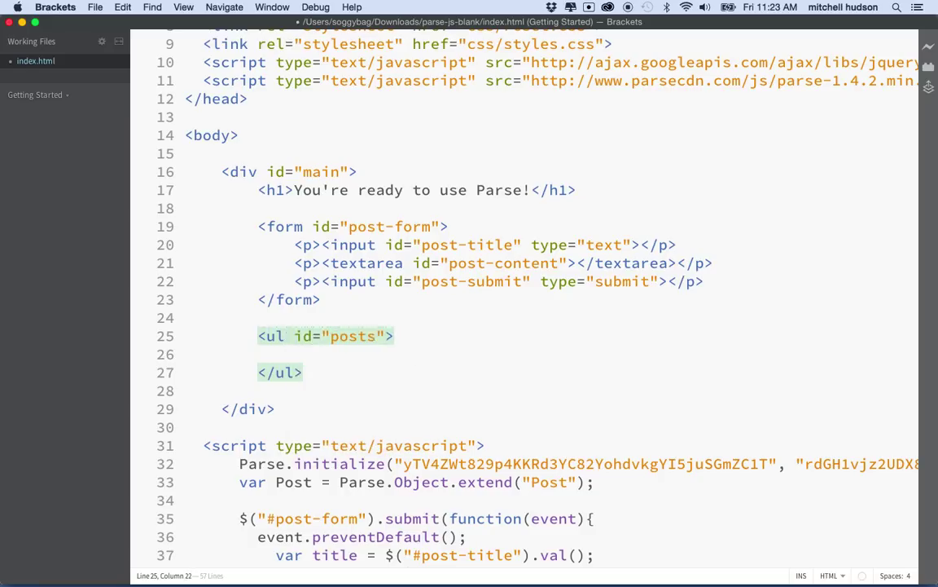
pyautogui.press('BackSpace')
pyautogui.press('BackSpace')
pyautogui.press('BackSpace')
pyautogui.press('BackSpace')
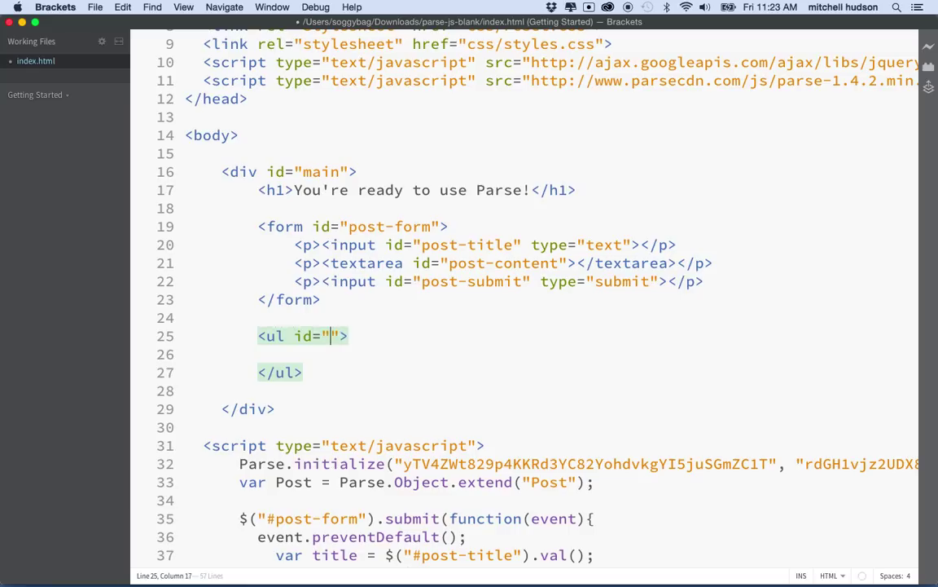
pyautogui.write('list')
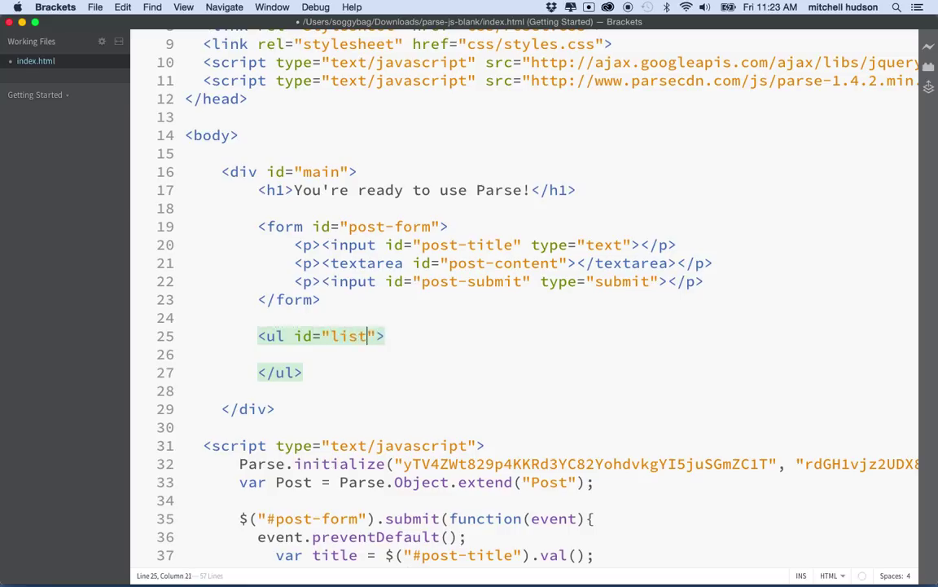
pyautogui.write('-post')
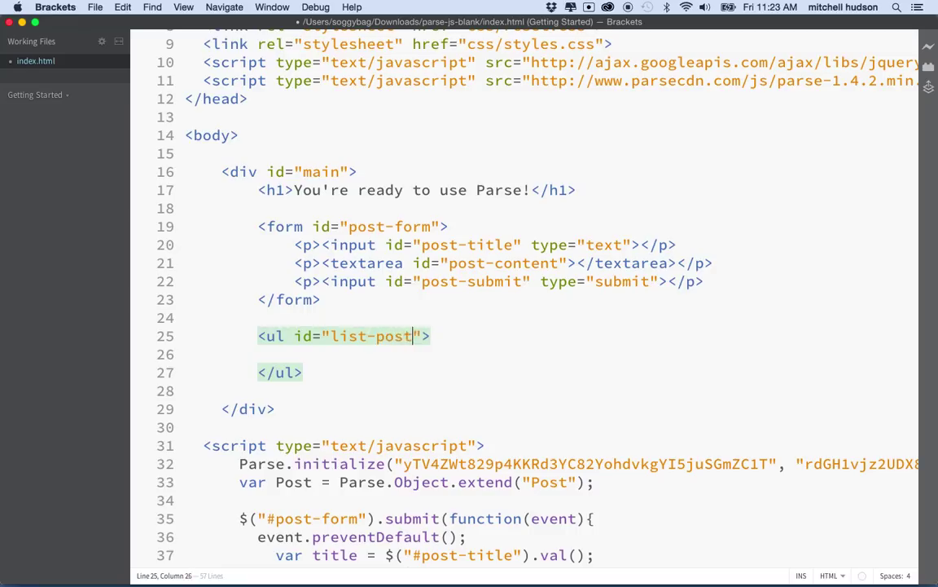
pyautogui.write('s')
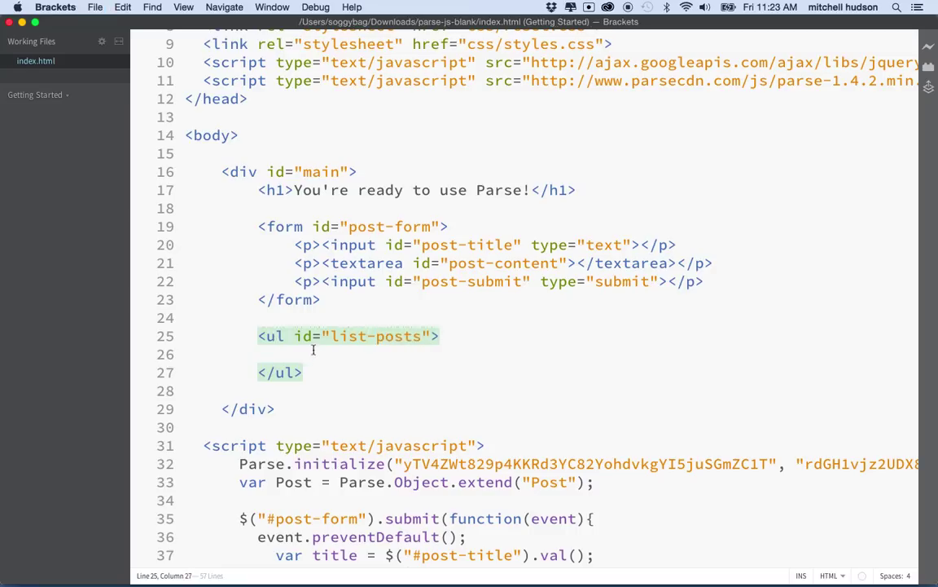
pyautogui.click(320, 356)
pyautogui.write('<!-- ')
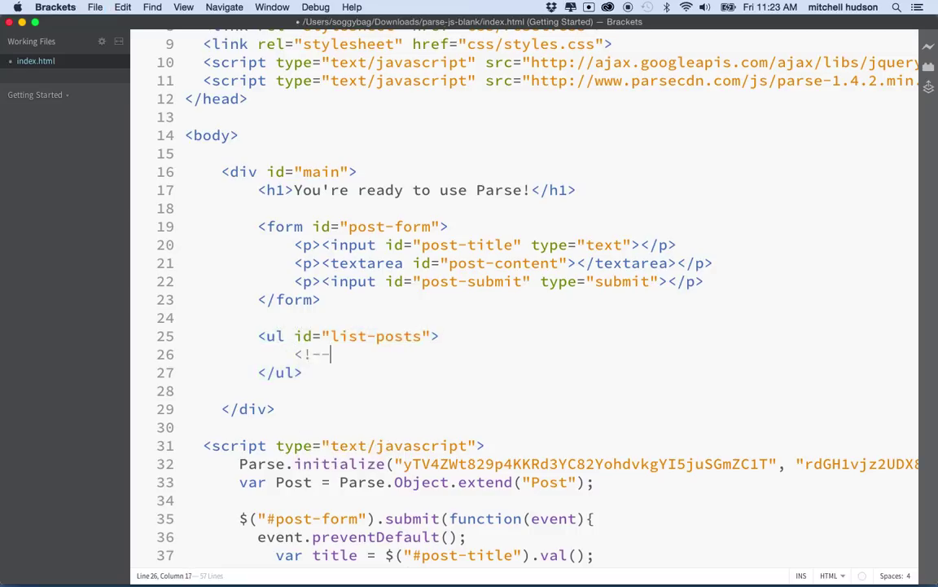
pyautogui.write('list')
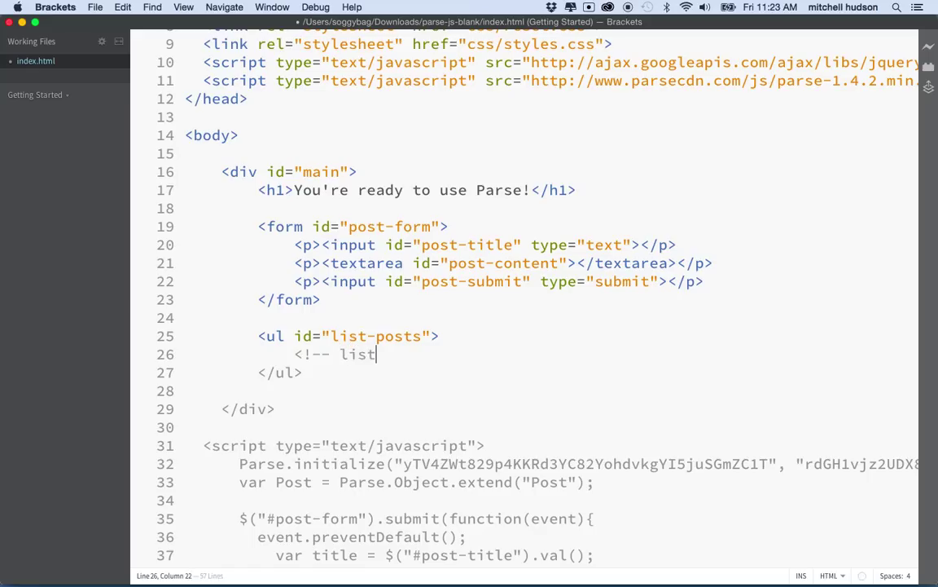
pyautogui.write(' of posts')
pyautogui.write(' -->')
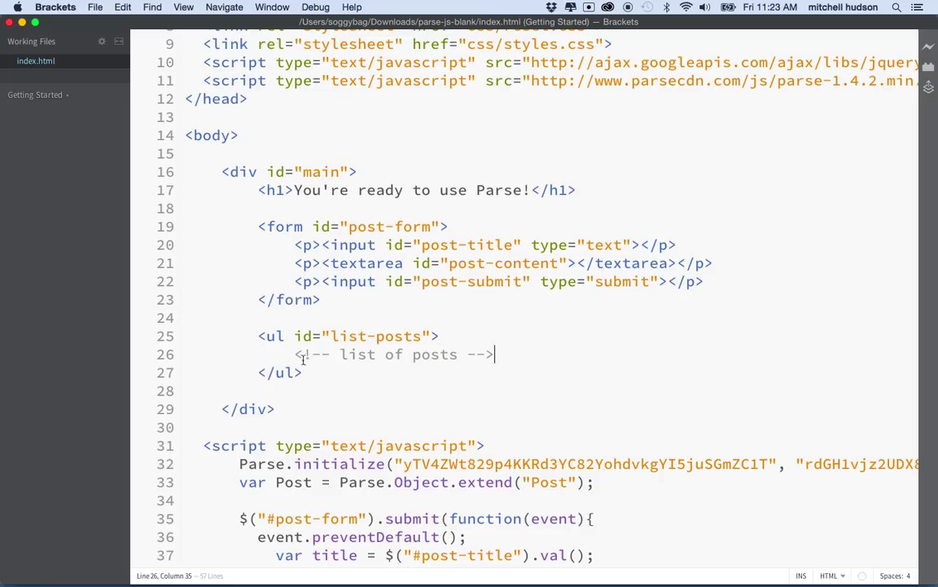
pyautogui.moveTo(295, 354); pyautogui.dragTo(495, 355)
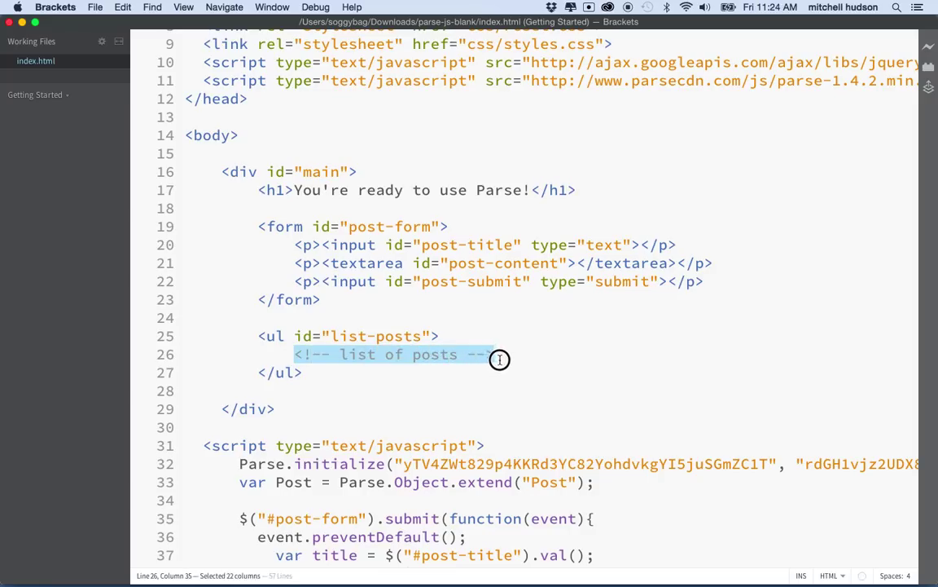
pyautogui.scroll(-2, 499, 359)
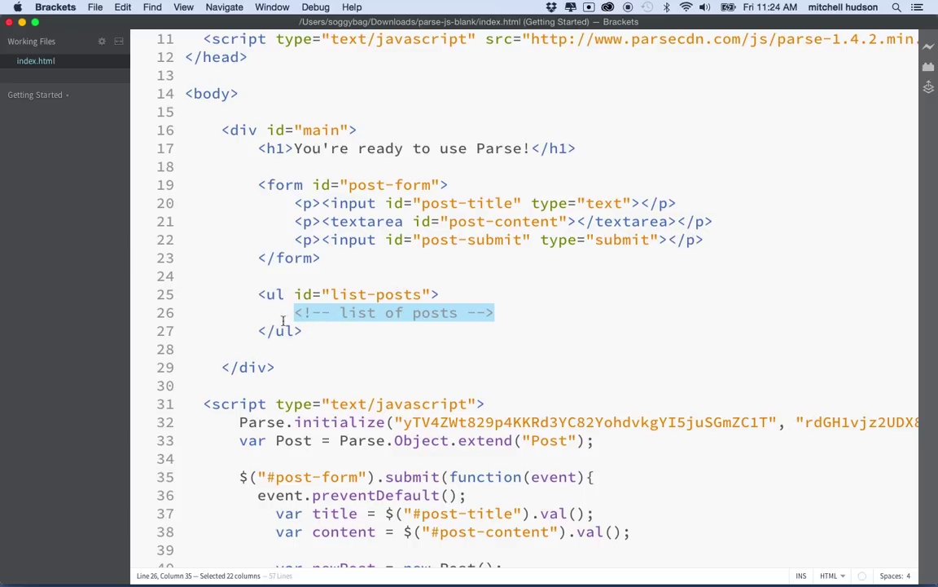
# Spread the comment across indented lines with 'list of posts' on its own line.
pyautogui.click(466, 312)
pyautogui.press('Return')
pyautogui.press('Return')
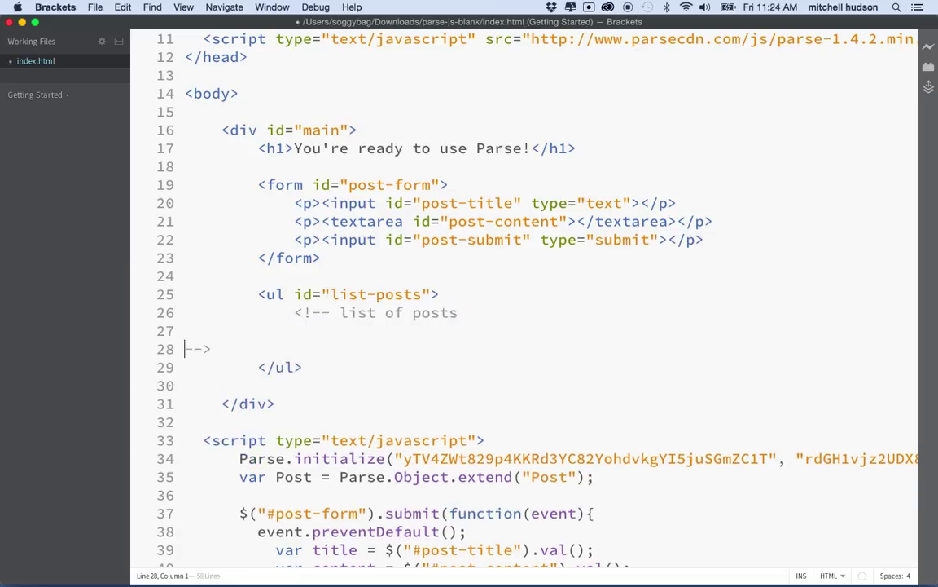
pyautogui.press('Tab')
pyautogui.press('Tab')
pyautogui.press('Tab')
pyautogui.click(340, 313)
pyautogui.press('Return')
pyautogui.press('Tab')
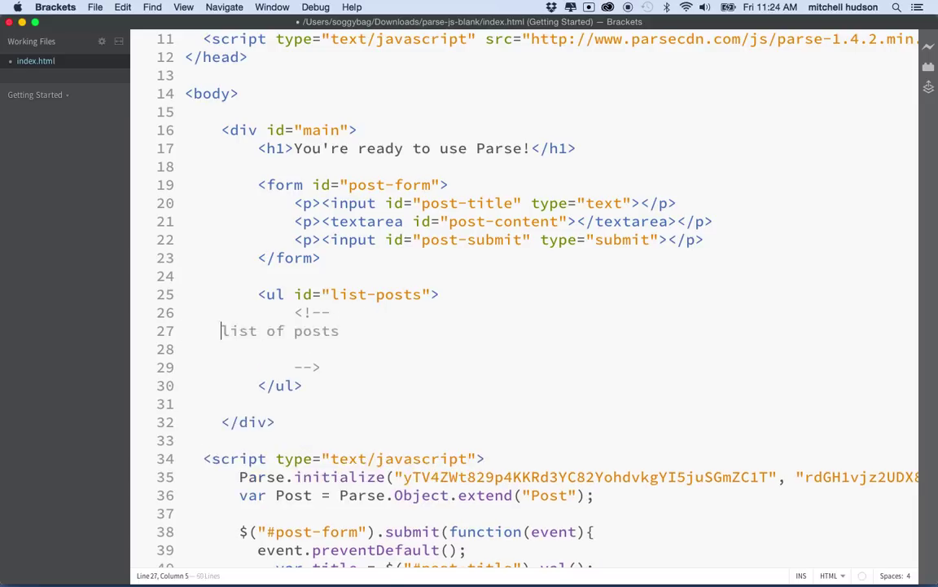
pyautogui.press('Tab')
pyautogui.press('Tab')
pyautogui.press('Tab')
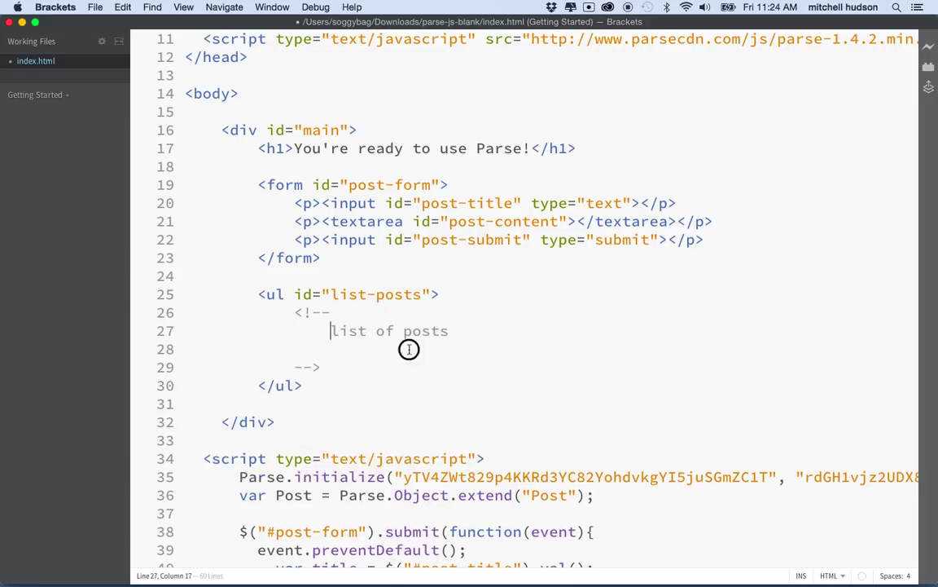
pyautogui.click(436, 351)
pyautogui.press('Tab')
pyautogui.press('Tab')
pyautogui.press('Tab')
pyautogui.write('<')
pyautogui.write('li><')
pyautogui.write('H')
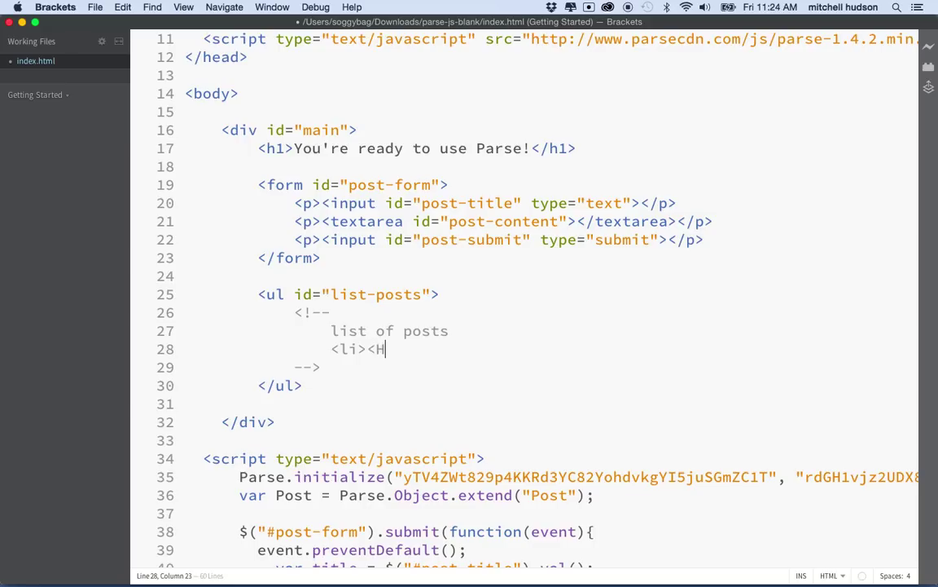
pyautogui.write('1><')
# Sketch a sample li with an H3 heading and a p tag on indented lines inside the comment.
pyautogui.press('Left')
pyautogui.press('Left')
pyautogui.press('Return')
pyautogui.press('Tab')
pyautogui.press('Tab')
pyautogui.press('Tab')
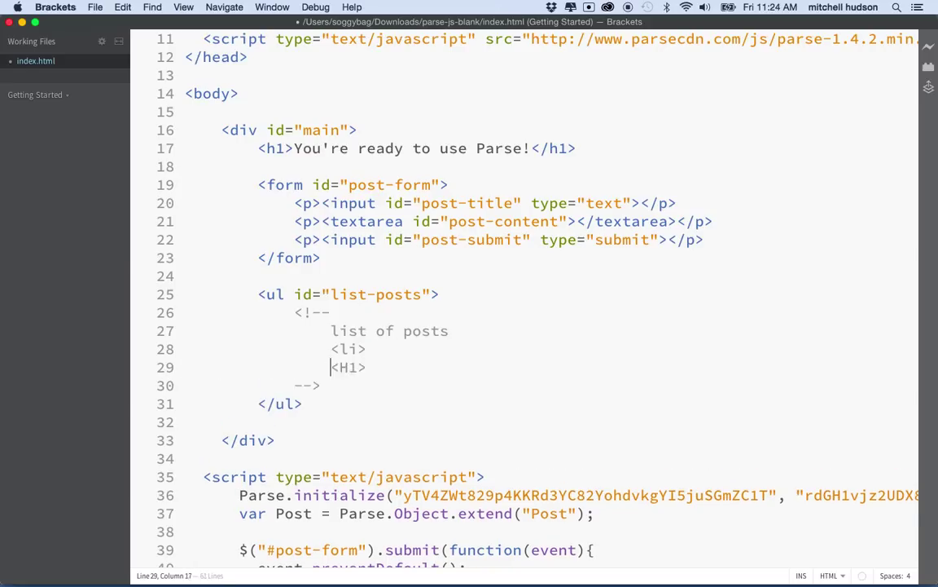
pyautogui.press('Tab')
pyautogui.press('Right')
pyautogui.press('Right')
pyautogui.press('Right')
pyautogui.press('Right')
pyautogui.press('Return')
pyautogui.press('Tab')
pyautogui.press('Tab')
pyautogui.press('Tab')
pyautogui.press('Tab')
pyautogui.press('Tab')
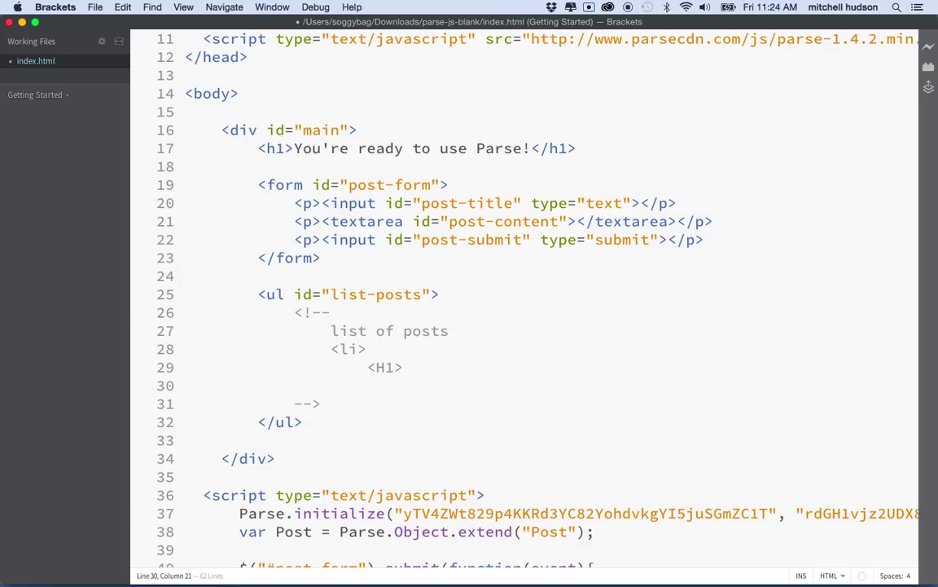
pyautogui.write('<p>')
pyautogui.click(395, 367)
pyautogui.press('BackSpace')
pyautogui.write('2')
pyautogui.press('BackSpace')
pyautogui.write('3')
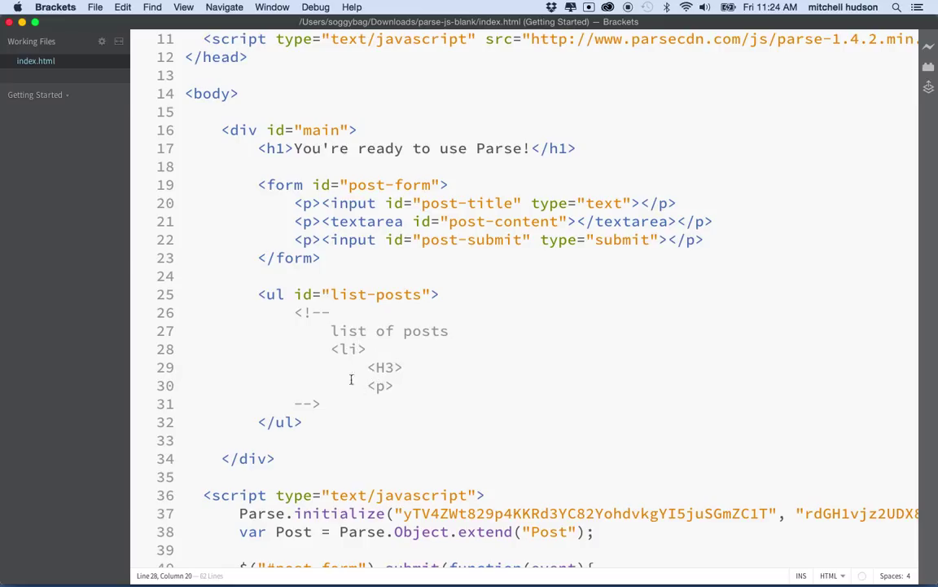
# Fill the sample with H3 Title and p Content, then save index.html.
pyautogui.moveTo(330, 348); pyautogui.dragTo(415, 395)
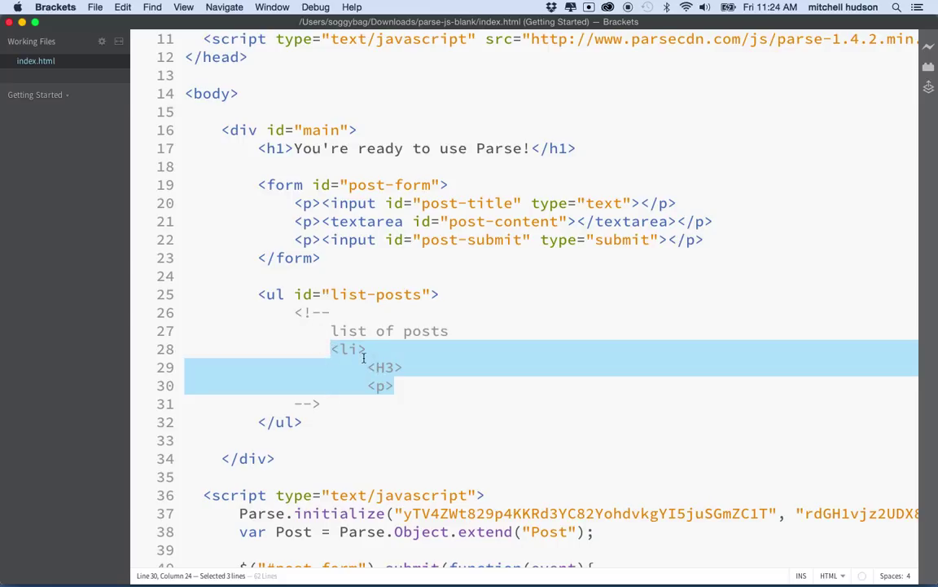
pyautogui.click(383, 367)
pyautogui.click(412, 367)
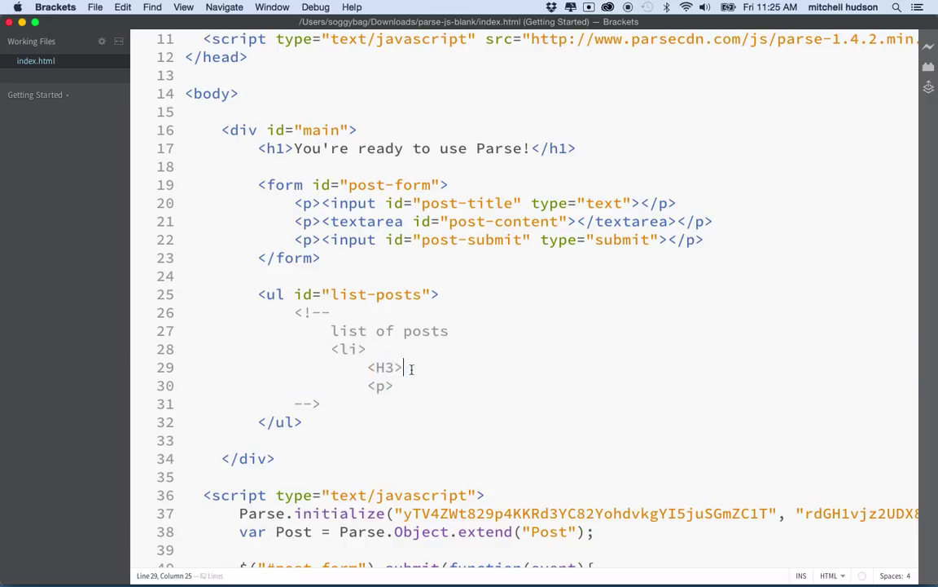
pyautogui.write('Title')
pyautogui.click(399, 387)
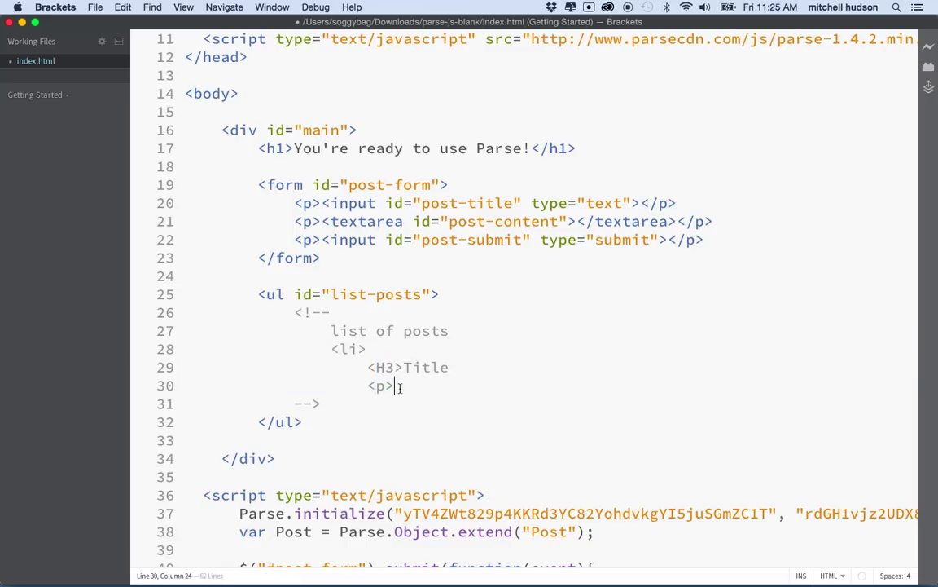
pyautogui.write('Content')
pyautogui.press('super+s')
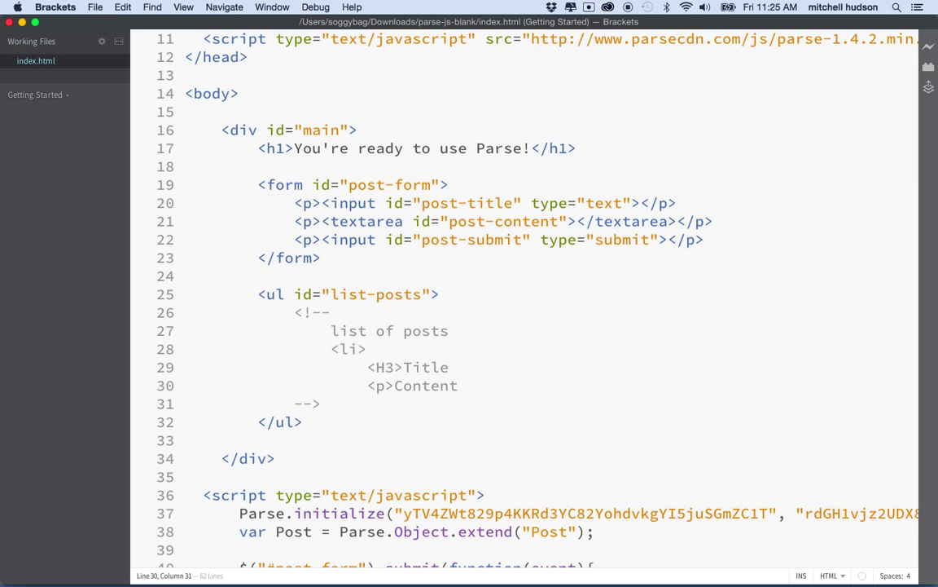
pyautogui.scroll(-4, 330, 326)
pyautogui.scroll(-4, 330, 326)
pyautogui.scroll(-3, 330, 285)
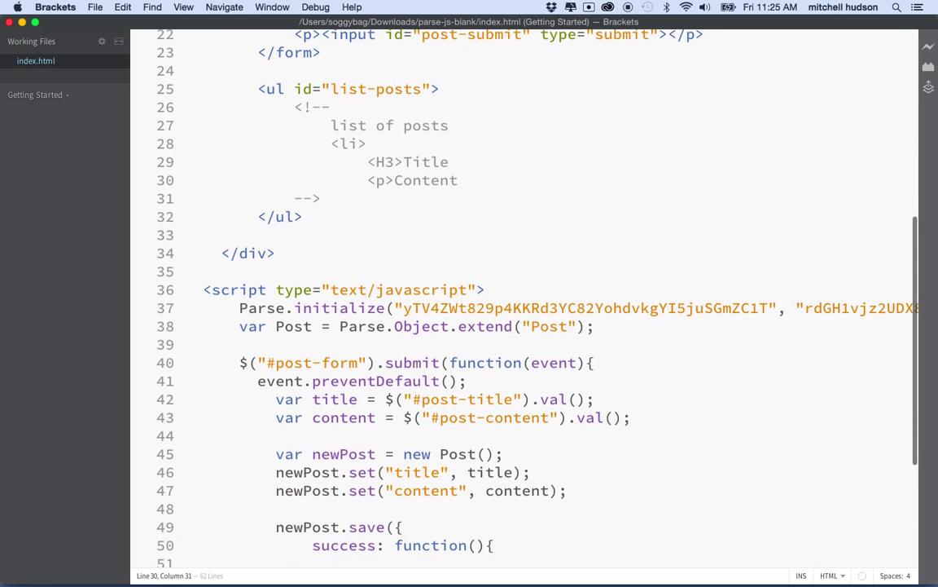
pyautogui.moveTo(295, 106); pyautogui.dragTo(324, 197)
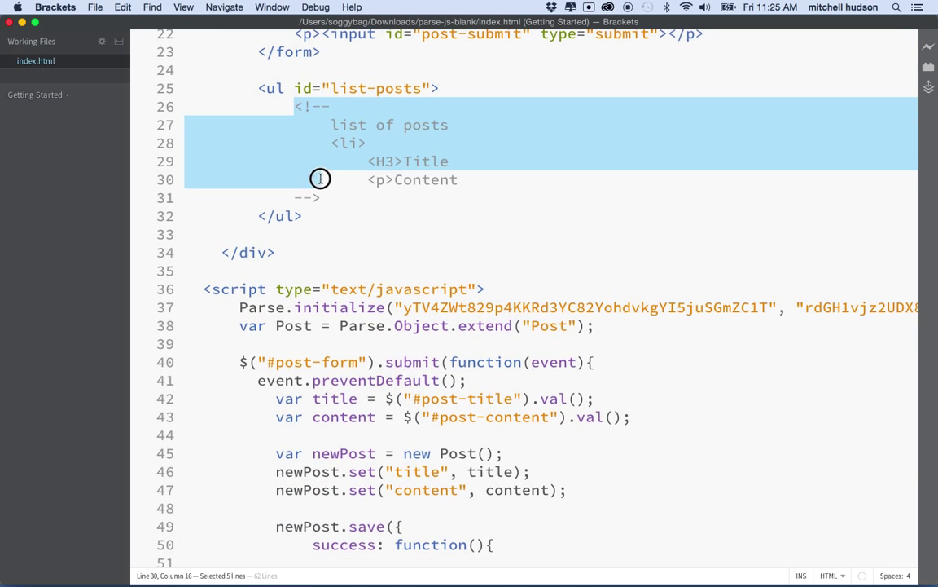
pyautogui.scroll(-3, 338, 174)
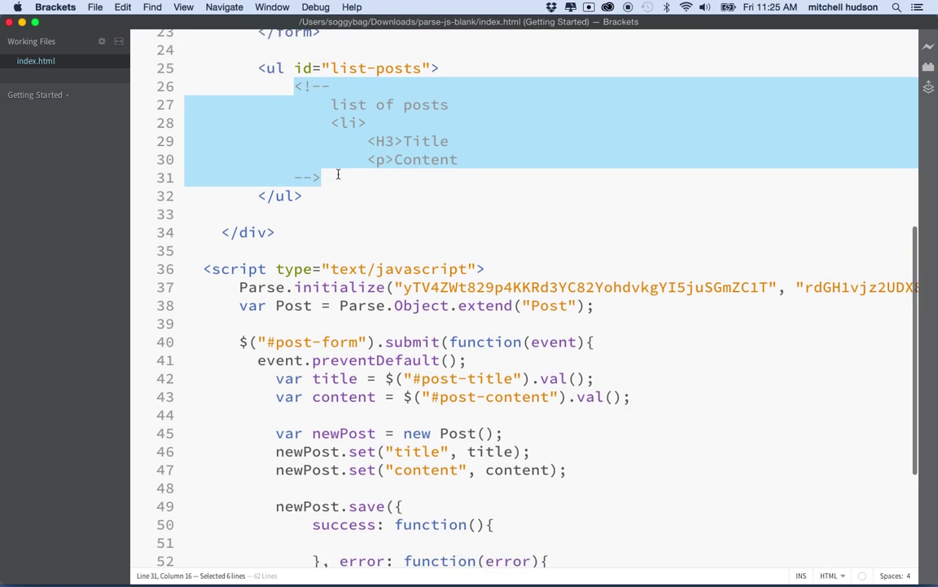
pyautogui.scroll(-5, 338, 204)
pyautogui.scroll(-2, 350, 244)
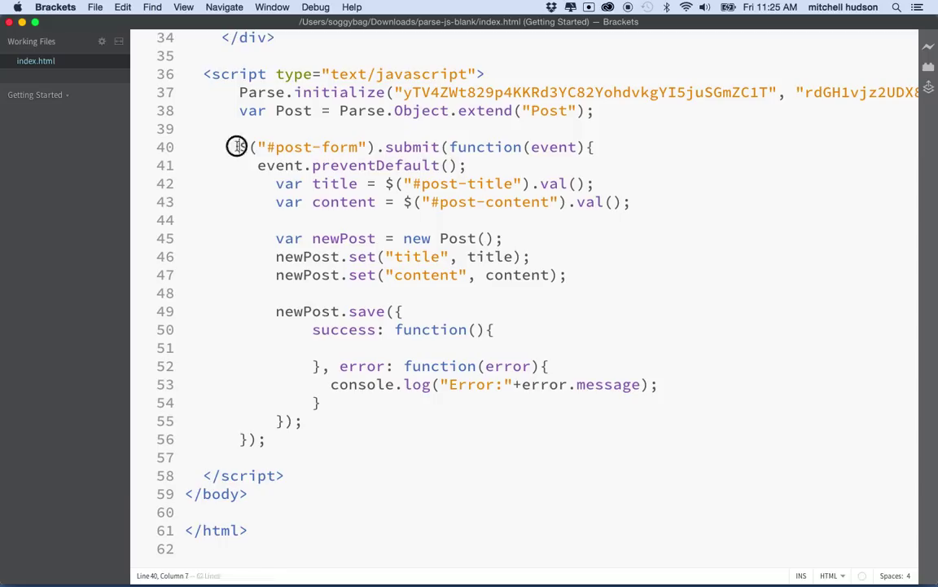
pyautogui.moveTo(239, 147); pyautogui.dragTo(256, 453)
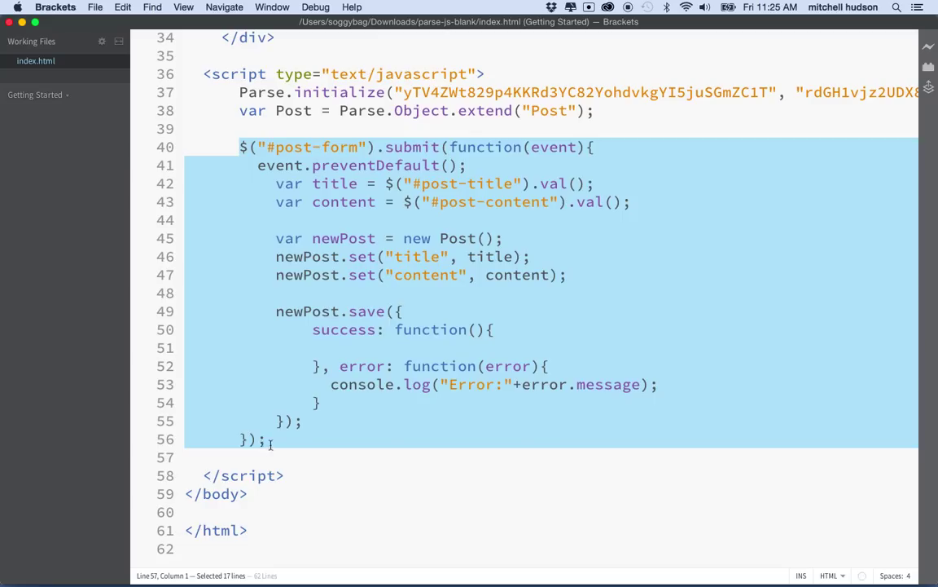
# Write an empty function getPosts() { } after the post-form submit handler.
pyautogui.click(261, 440)
pyautogui.press('Return')
pyautogui.press('Return')
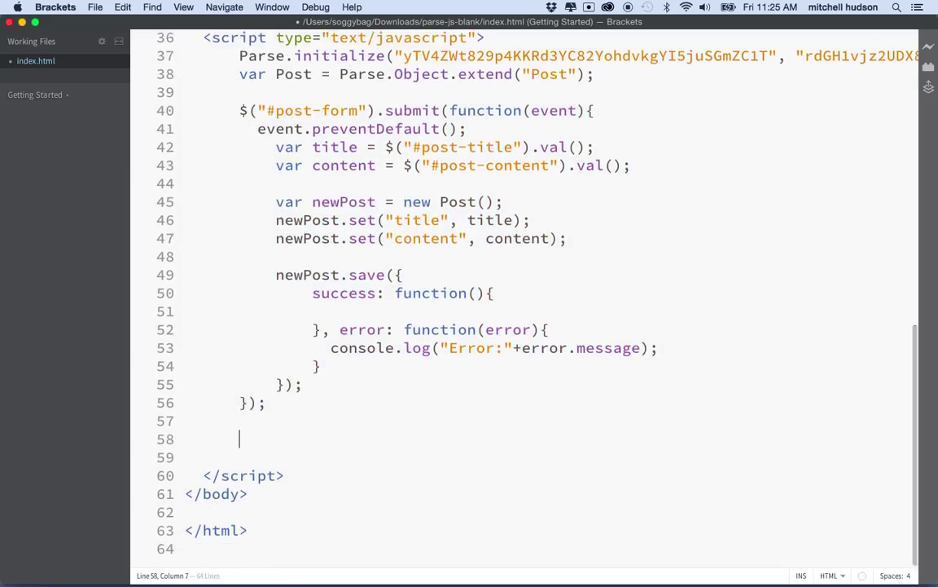
pyautogui.press('Return')
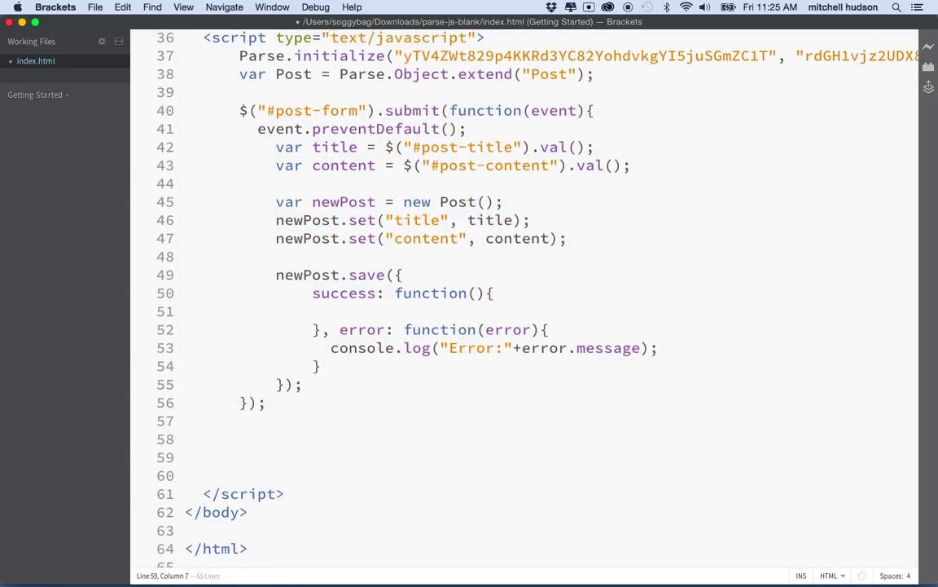
pyautogui.write('function')
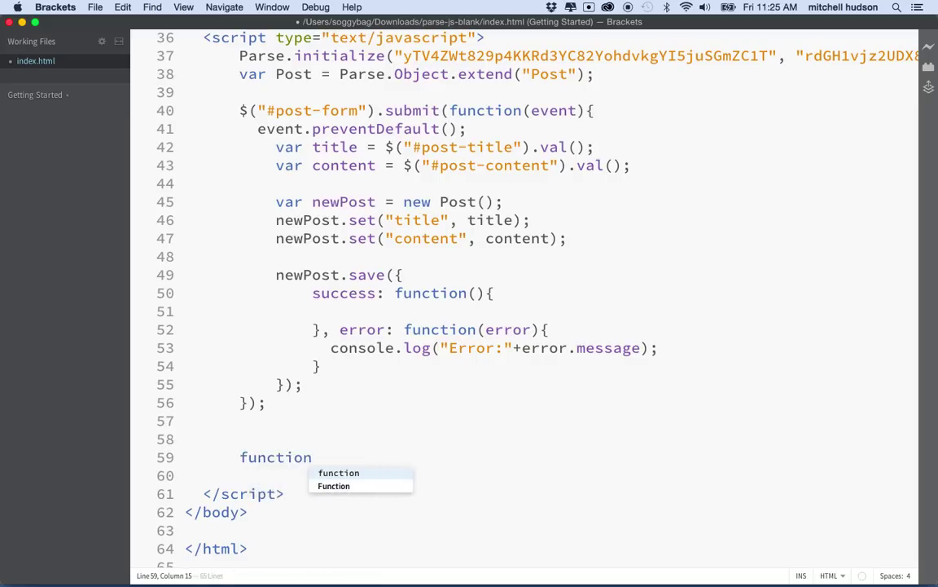
pyautogui.write('()')
pyautogui.press('BackSpace')
pyautogui.press('BackSpace')
pyautogui.press('BackSpace')
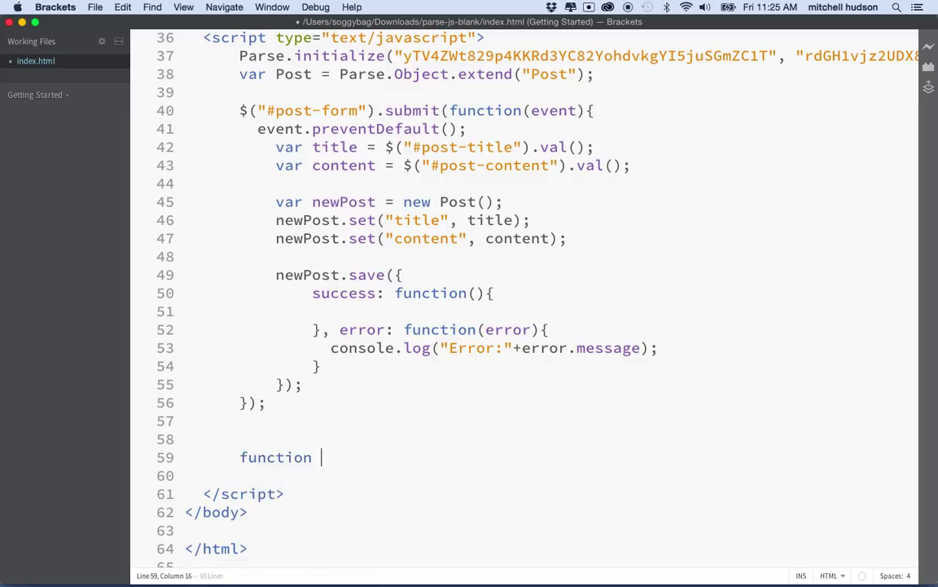
pyautogui.write('getPosts')
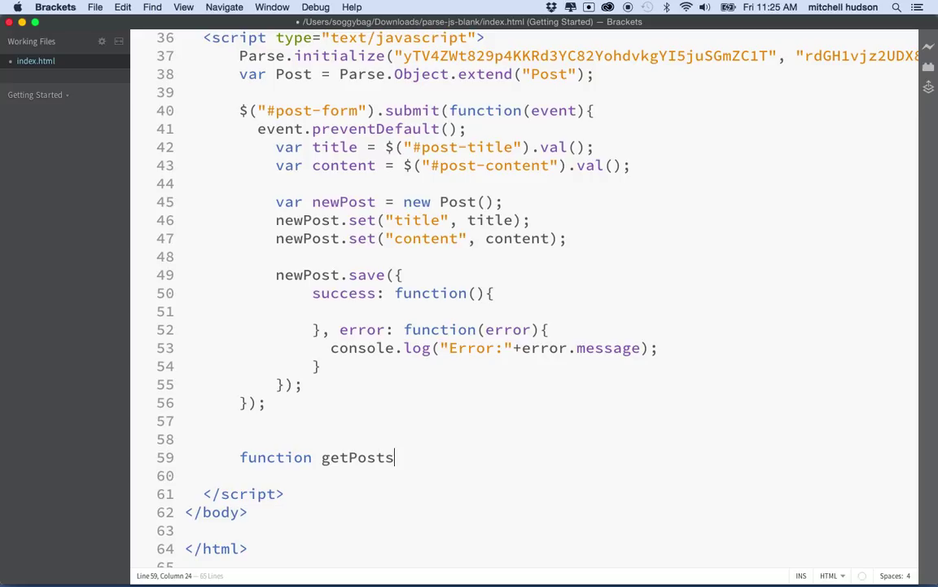
pyautogui.write('() {')
pyautogui.press('Return')
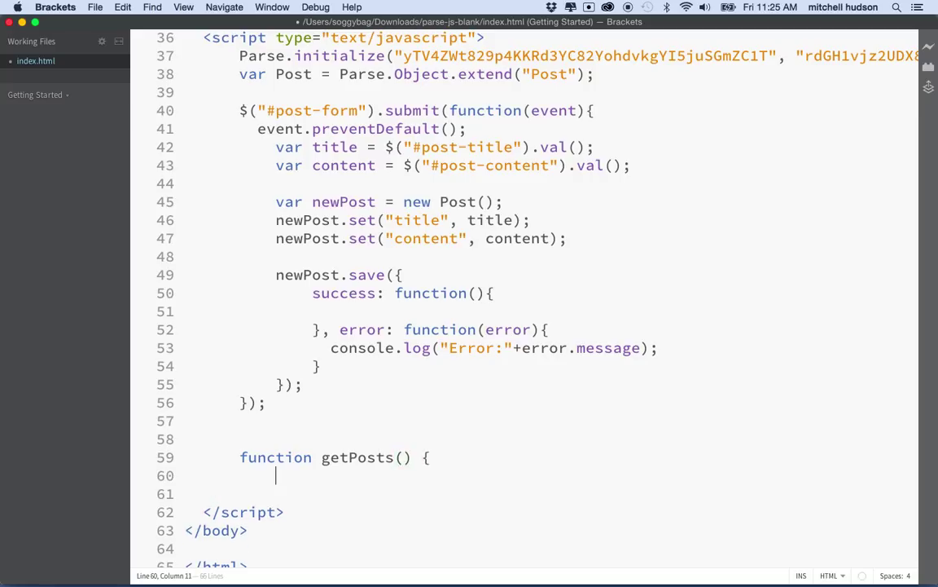
pyautogui.press('Return')
pyautogui.write('}')
pyautogui.press('Up')
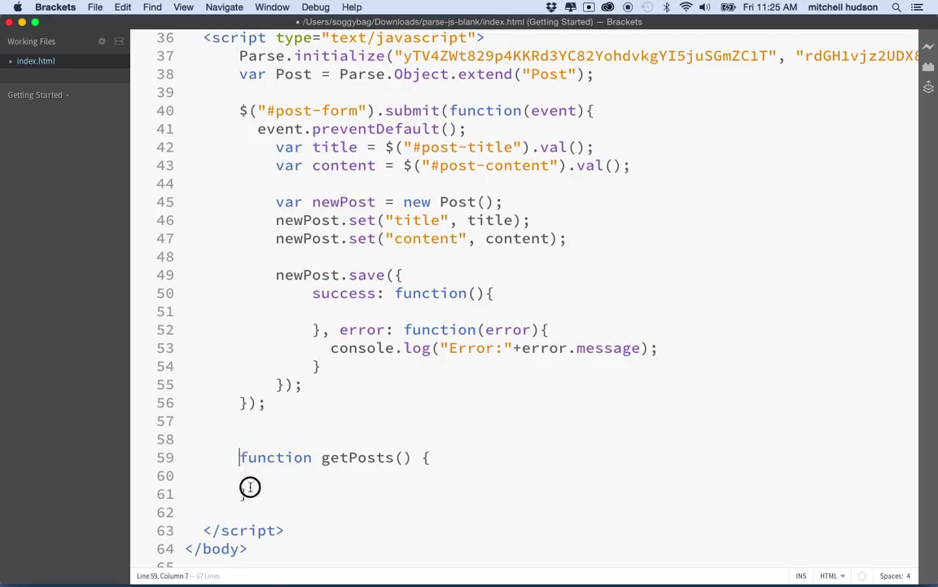
# Re-indent the getPosts function to match the surrounding script.
pyautogui.moveTo(241, 455); pyautogui.dragTo(264, 503)
pyautogui.hotkey('shift', 'Tab')
pyautogui.press('Tab')
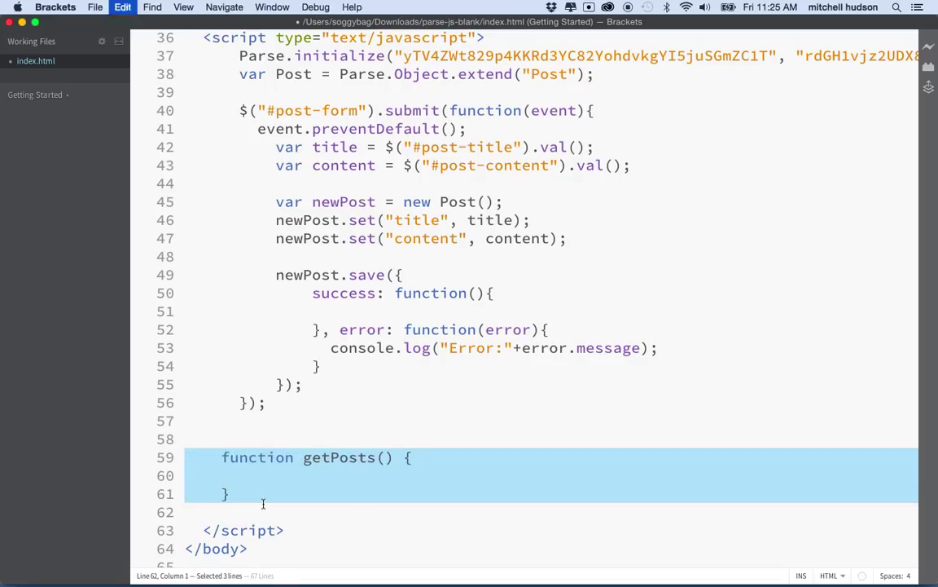
pyautogui.press('Tab')
pyautogui.click(342, 476)
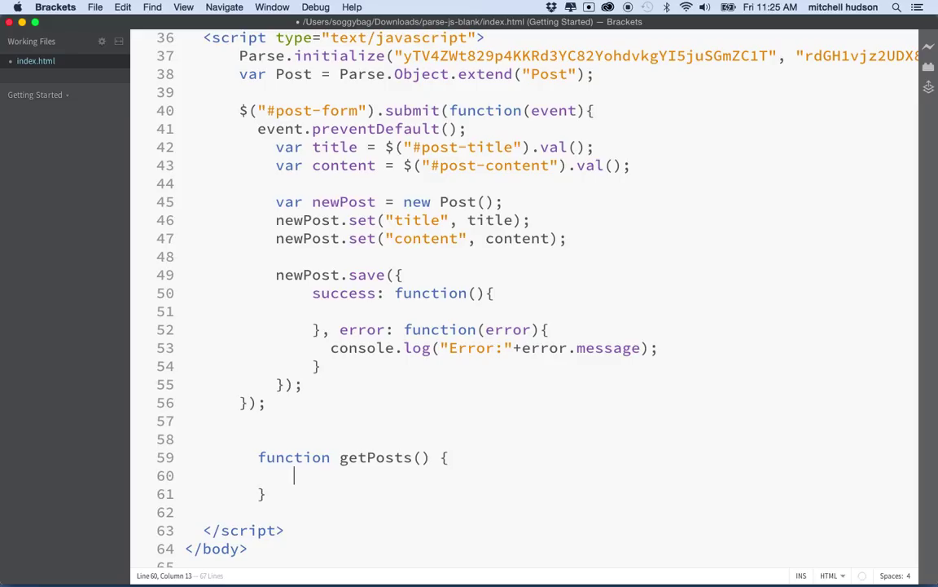
pyautogui.scroll(1, 342, 475)
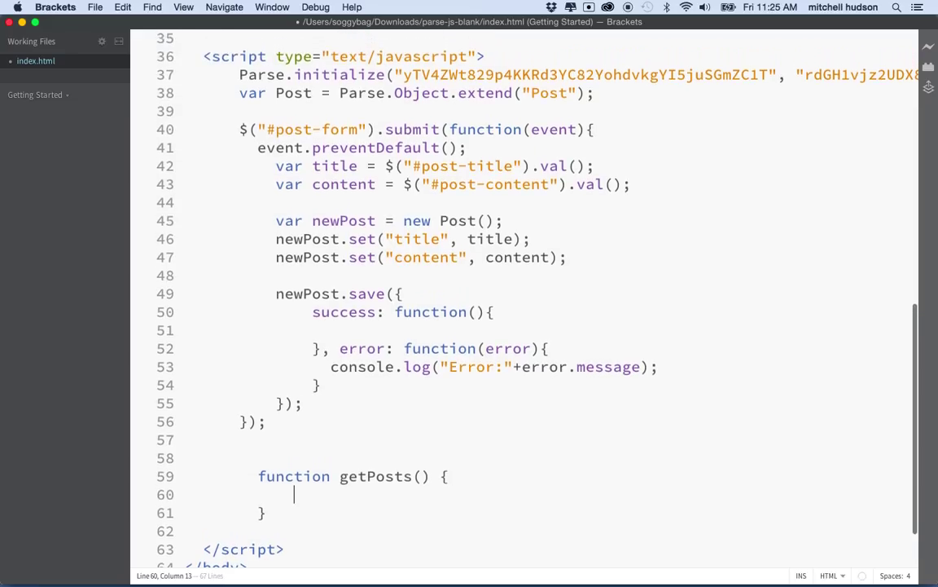
pyautogui.moveTo(268, 494); pyautogui.dragTo(255, 457)
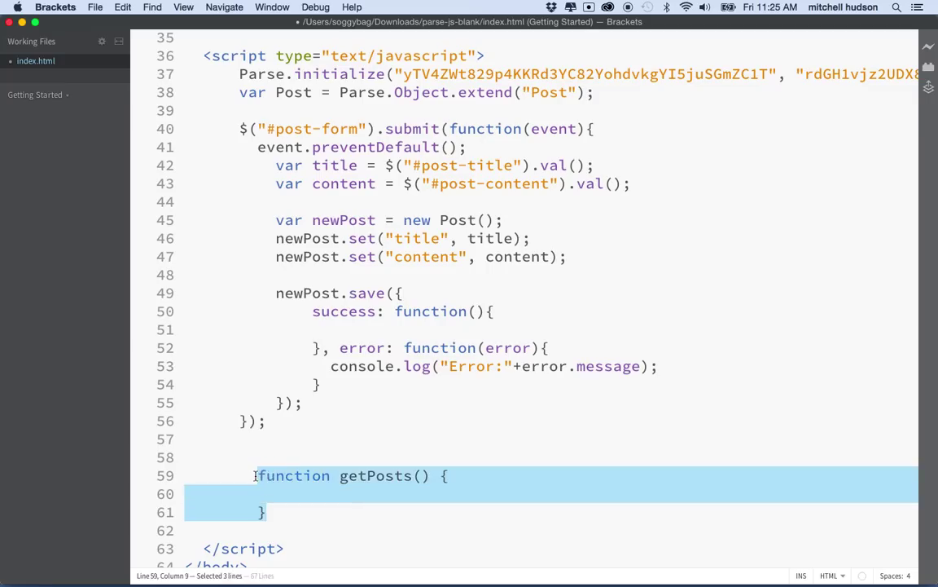
# Delete getPosts from the bottom and recreate it just below the Post definition.
pyautogui.press('BackSpace')
pyautogui.press('BackSpace')
pyautogui.press('BackSpace')
pyautogui.press('BackSpace')
pyautogui.press('BackSpace')
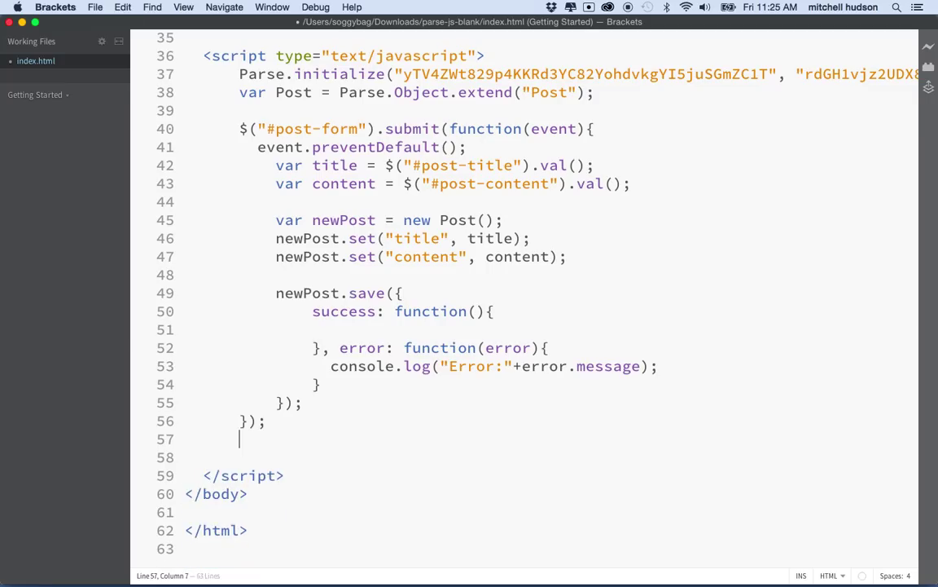
pyautogui.press('BackSpace')
pyautogui.press('BackSpace')
pyautogui.scroll(3, 270, 478)
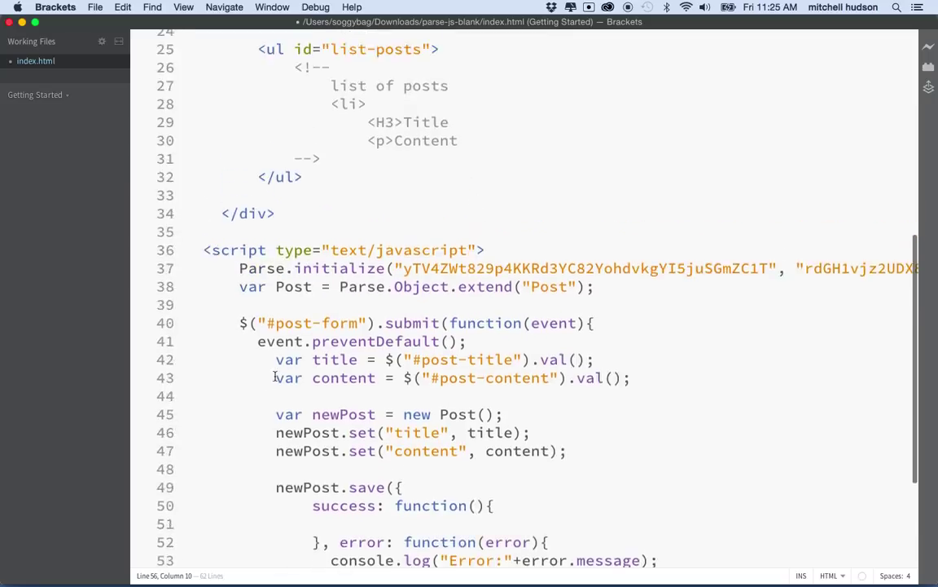
pyautogui.click(239, 322)
pyautogui.press('Return')
pyautogui.press('Return')
pyautogui.press('Return')
pyautogui.press('Return')
pyautogui.press('Return')
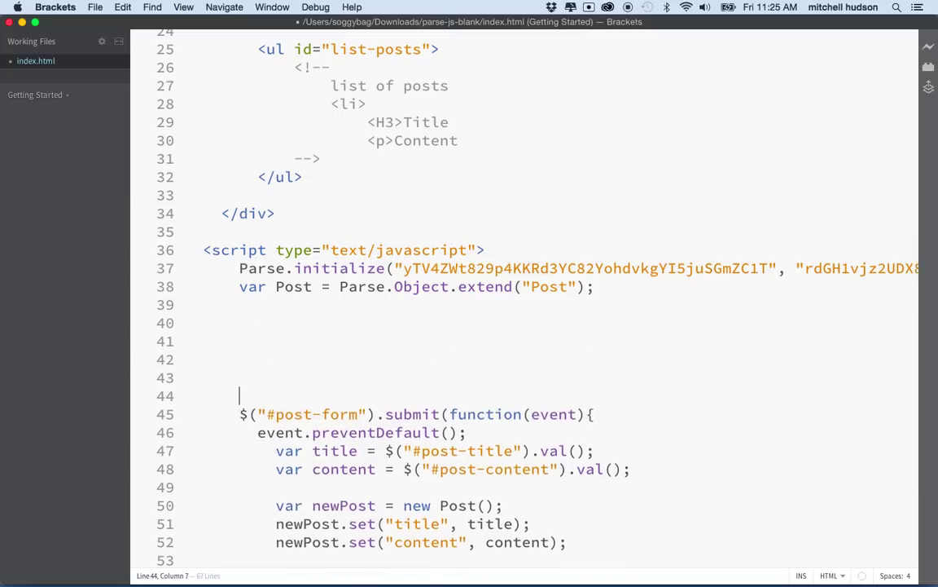
pyautogui.press('Up')
pyautogui.press('Up')
pyautogui.write('function getPosts() {')
pyautogui.press('Return')
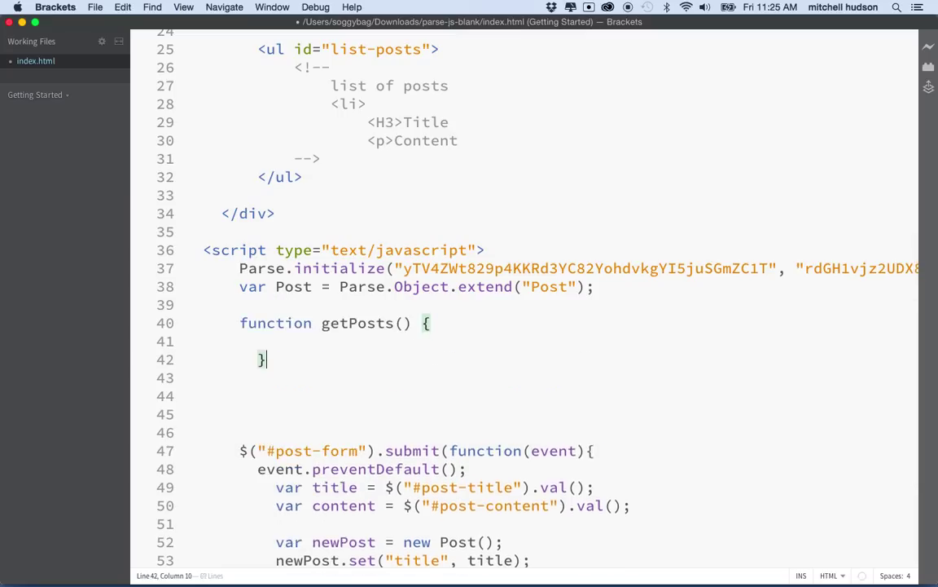
# Re-indent the relocated getPosts function and its closing brace.
pyautogui.click(232, 359)
pyautogui.hotkey('shift', 'Tab')
pyautogui.press('Tab')
pyautogui.moveTo(236, 322); pyautogui.dragTo(283, 362)
pyautogui.hotkey('shift', 'Tab')
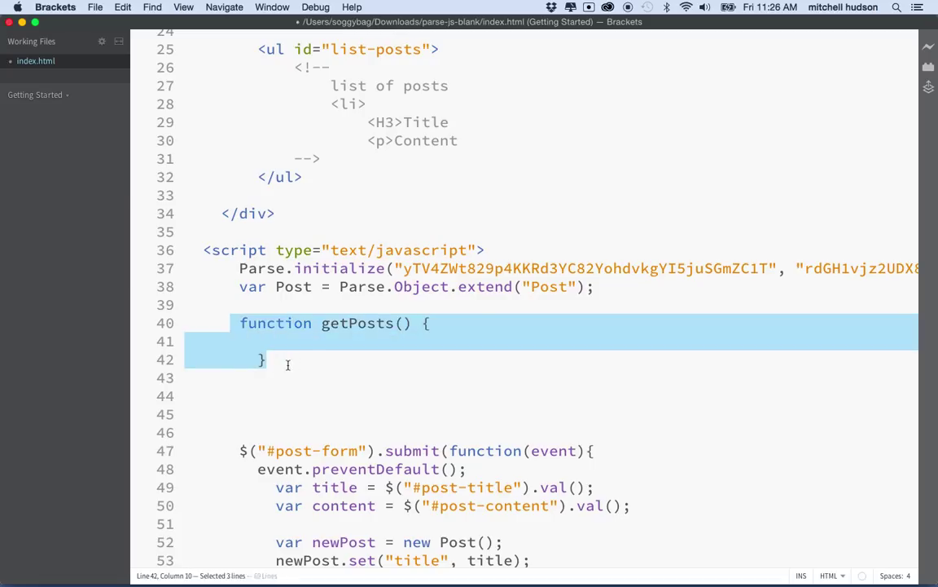
pyautogui.hotkey('shift', 'Tab')
pyautogui.press('Tab')
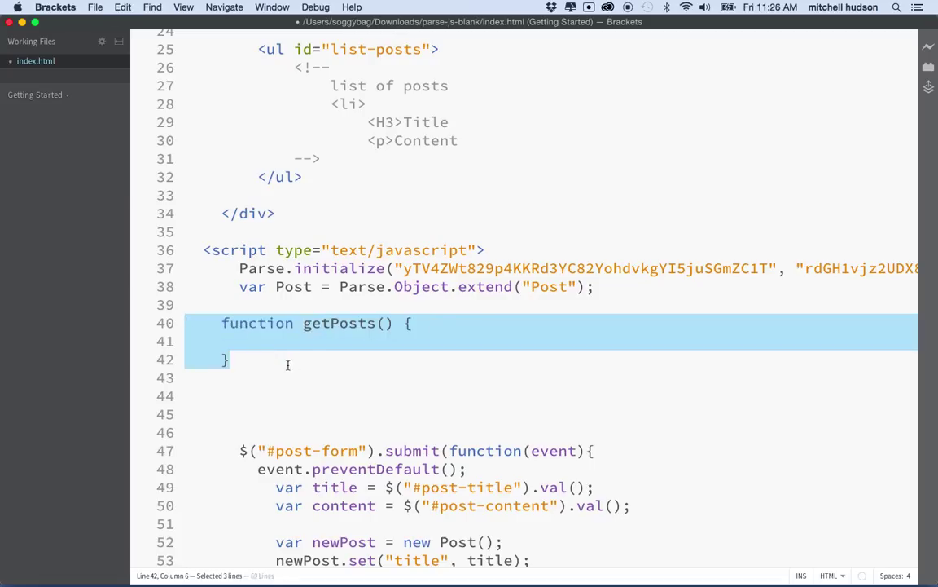
pyautogui.press('Tab')
# Align the Parse.initialize and Post definition lines' indentation with getPosts.
pyautogui.moveTo(241, 268); pyautogui.dragTo(249, 286)
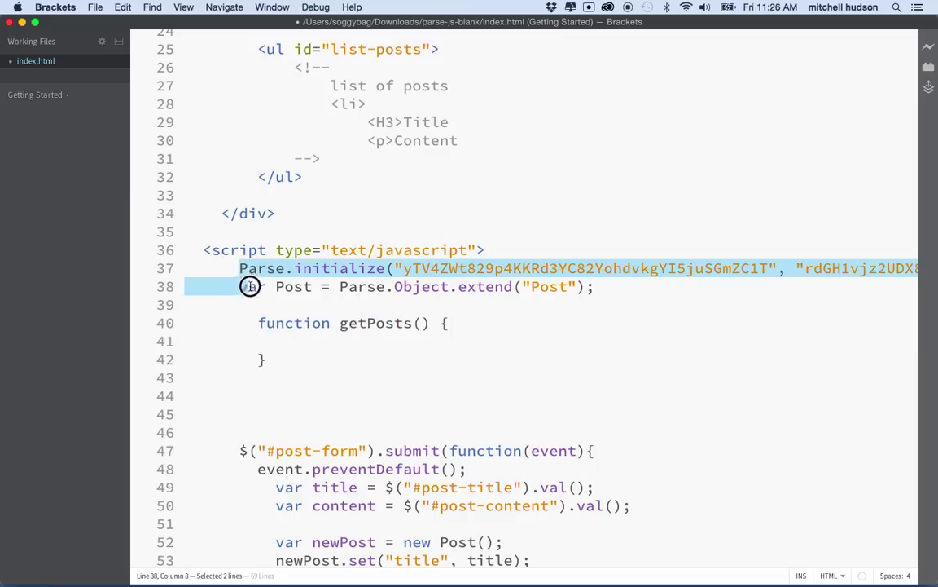
pyautogui.hotkey('shift', 'Tab')
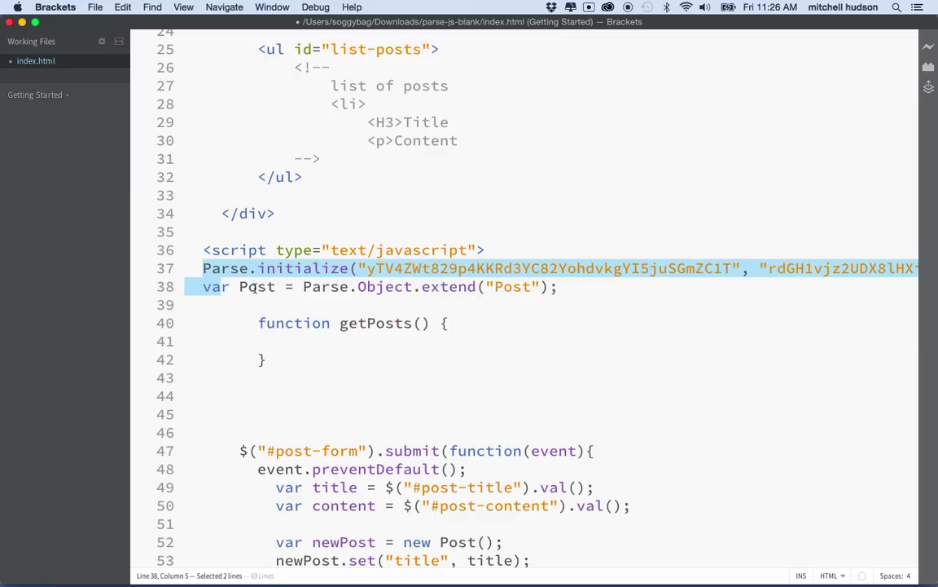
pyautogui.press('Tab')
pyautogui.press('Tab')
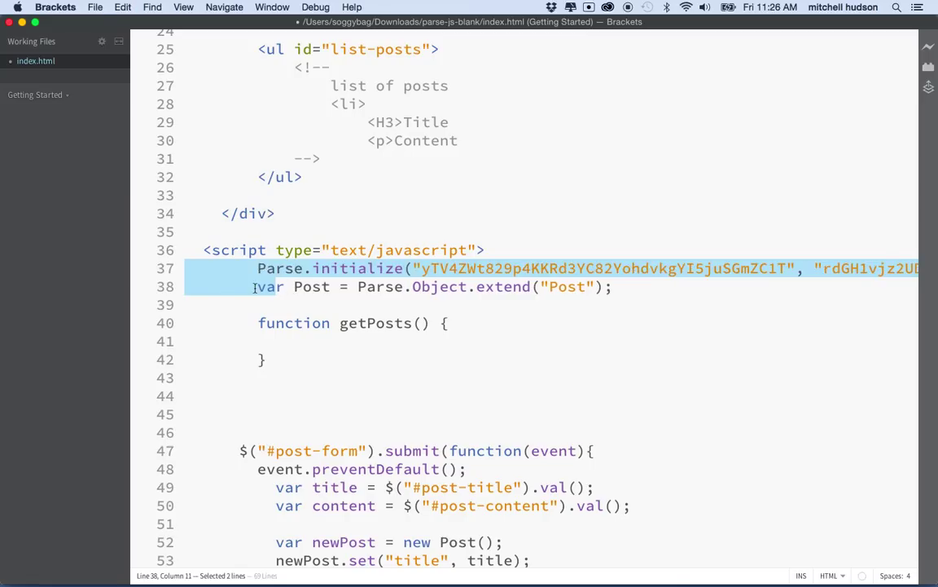
pyautogui.click(269, 305)
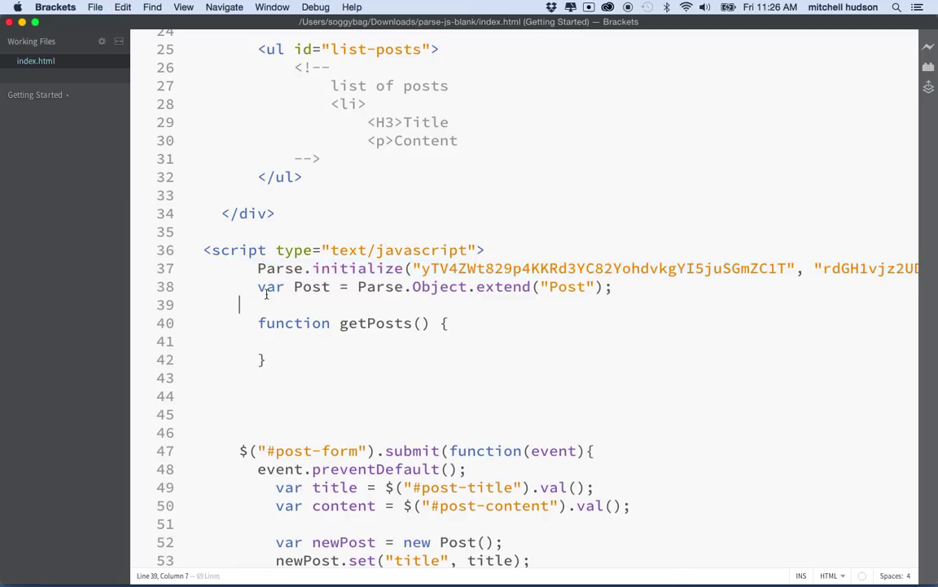
pyautogui.moveTo(257, 286); pyautogui.dragTo(629, 286)
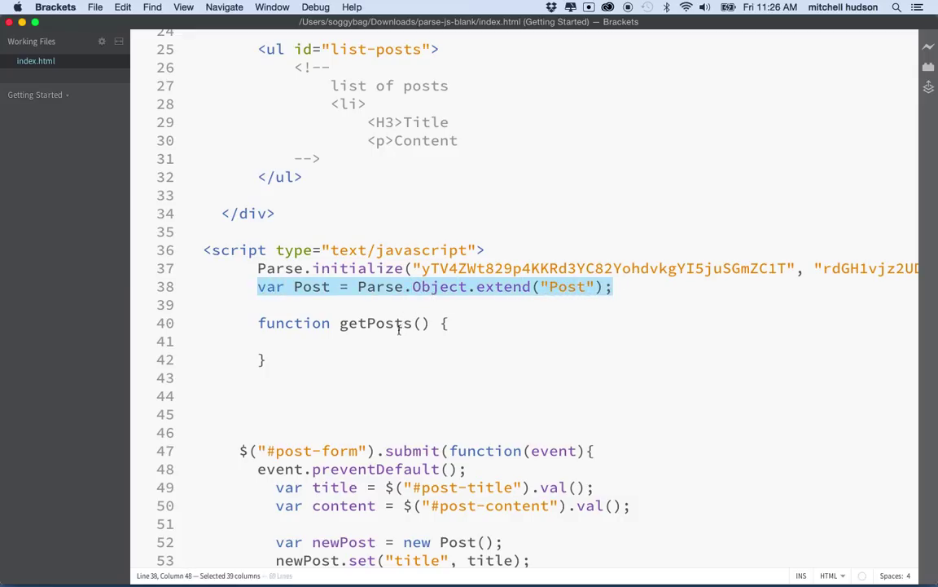
# Write 'new Parse.Query();' inside getPosts and copy the Post class name from line 38.
pyautogui.click(351, 341)
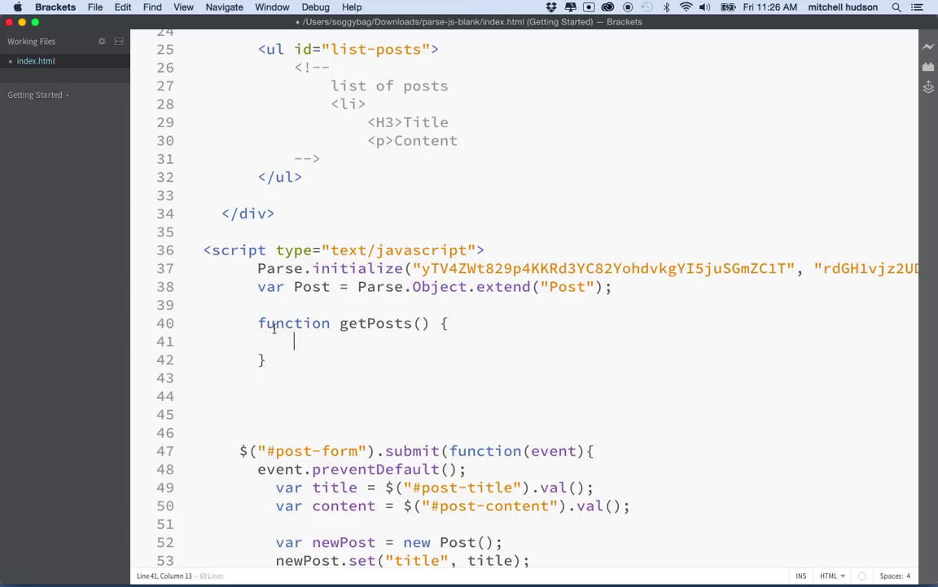
pyautogui.press('super+z')
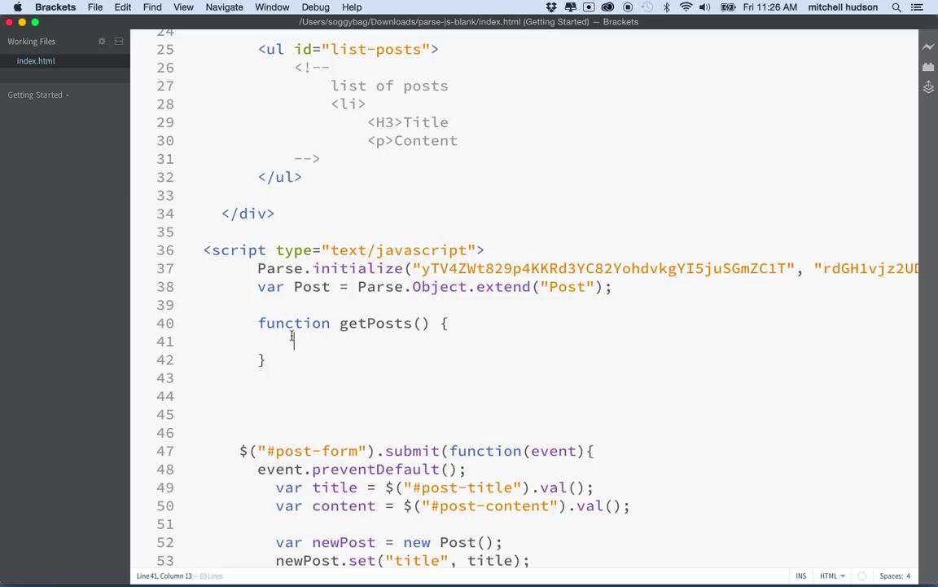
pyautogui.write('var ')
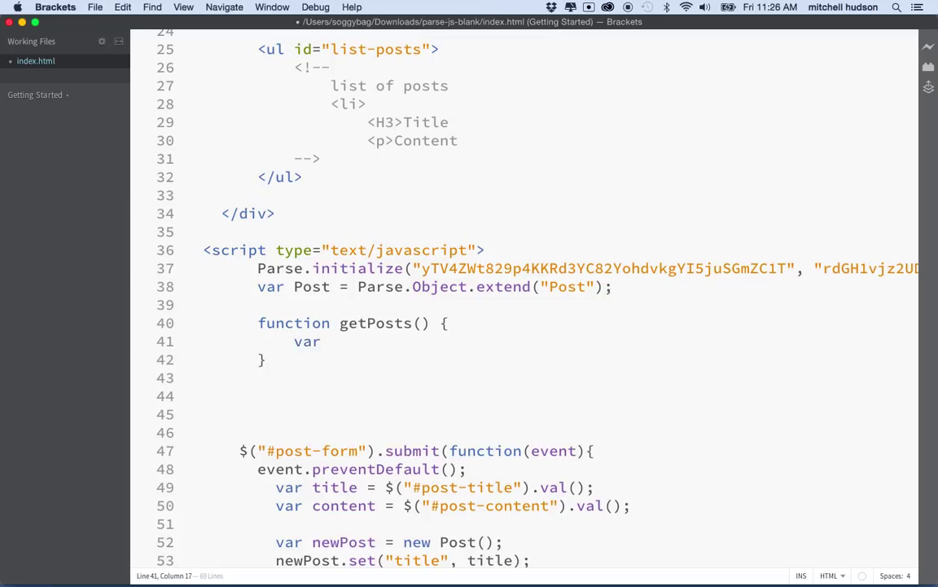
pyautogui.write('query = ')
pyautogui.write('new ')
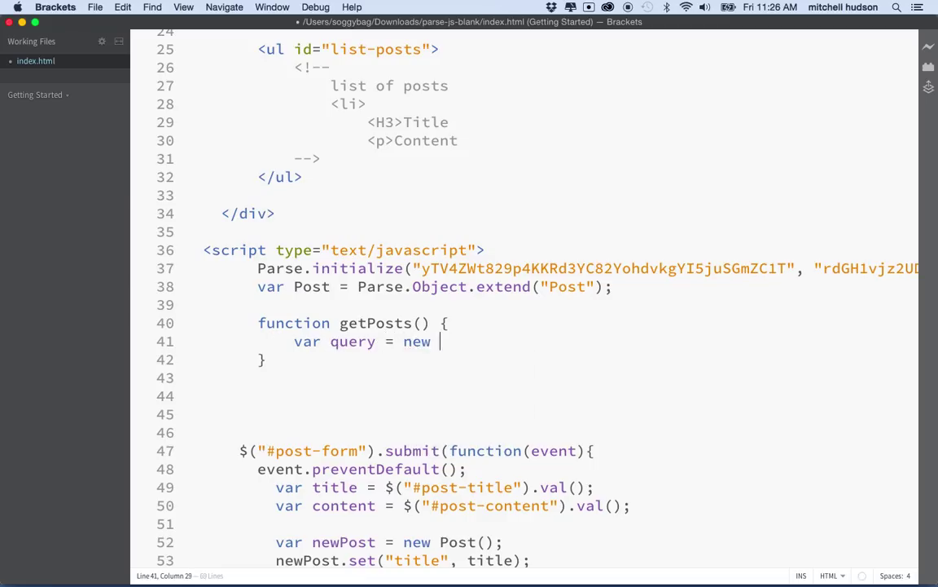
pyautogui.write('Parse.')
pyautogui.write('Query')
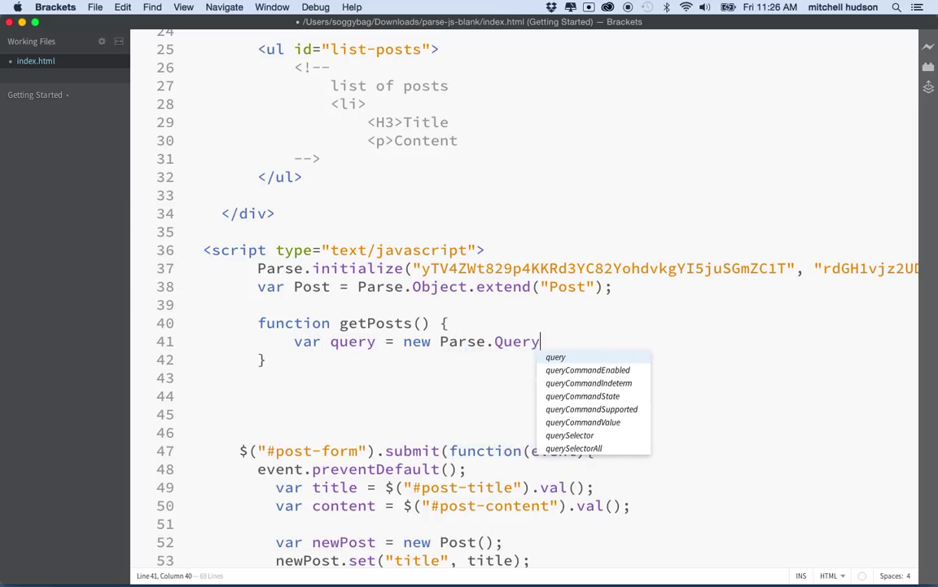
pyautogui.write('();')
pyautogui.press('super+s')
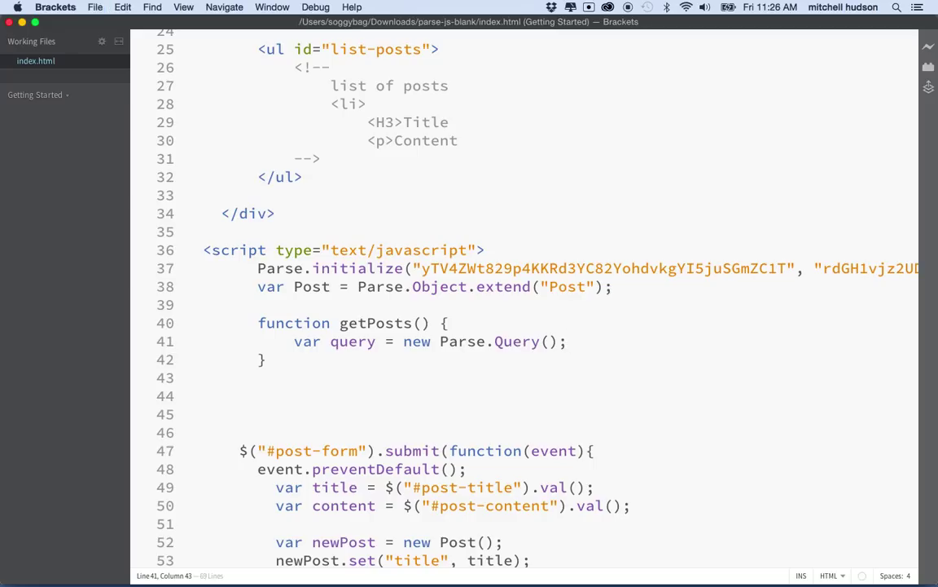
pyautogui.press('Left')
pyautogui.press('Left')
pyautogui.moveTo(359, 287); pyautogui.dragTo(403, 287)
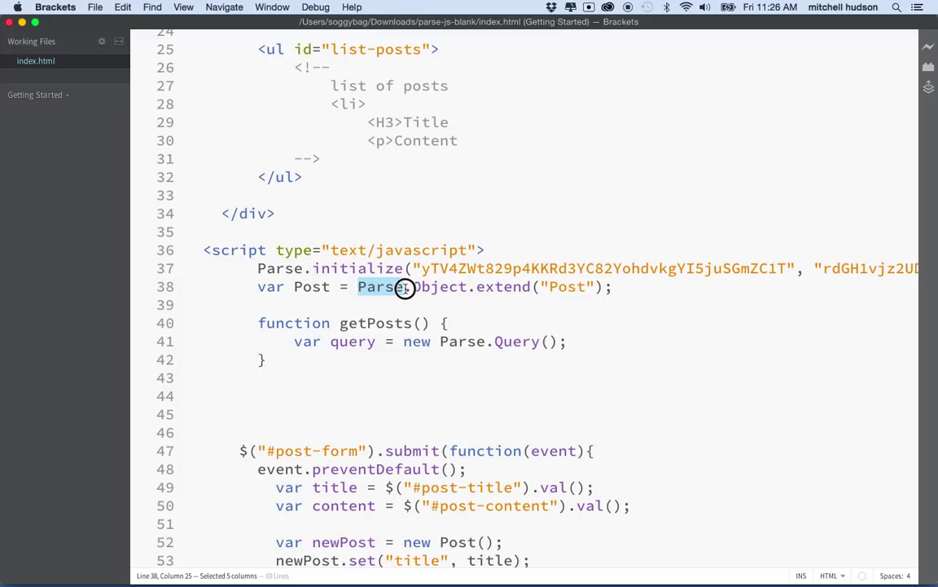
pyautogui.doubleClick(303, 287)
pyautogui.press('cmd+c')
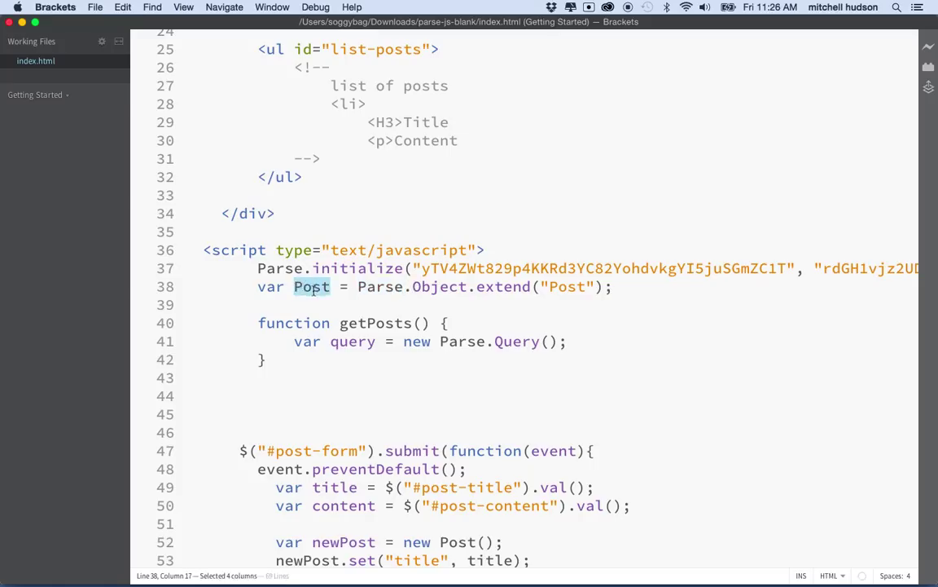
# Paste Post as the Query argument, save, and open a new line below the query.
pyautogui.click(551, 343)
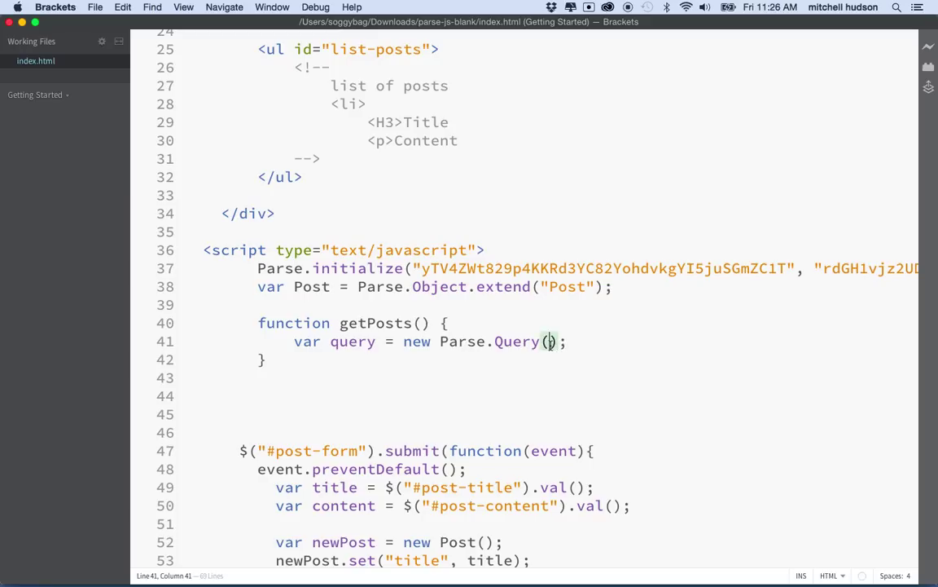
pyautogui.press('cmd+v')
pyautogui.press('cmd+v')
pyautogui.press('cmd+s')
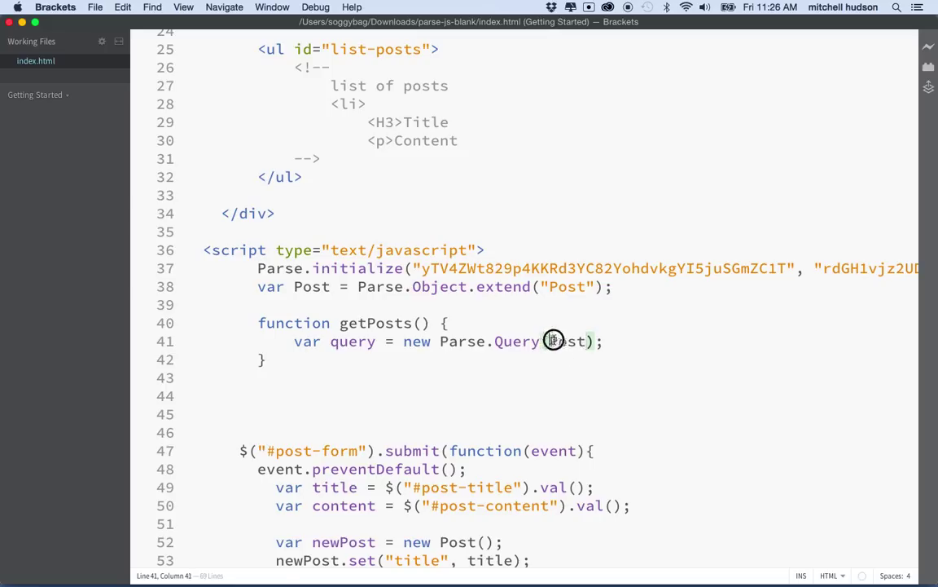
pyautogui.moveTo(551, 342); pyautogui.dragTo(584, 342)
pyautogui.click(614, 342)
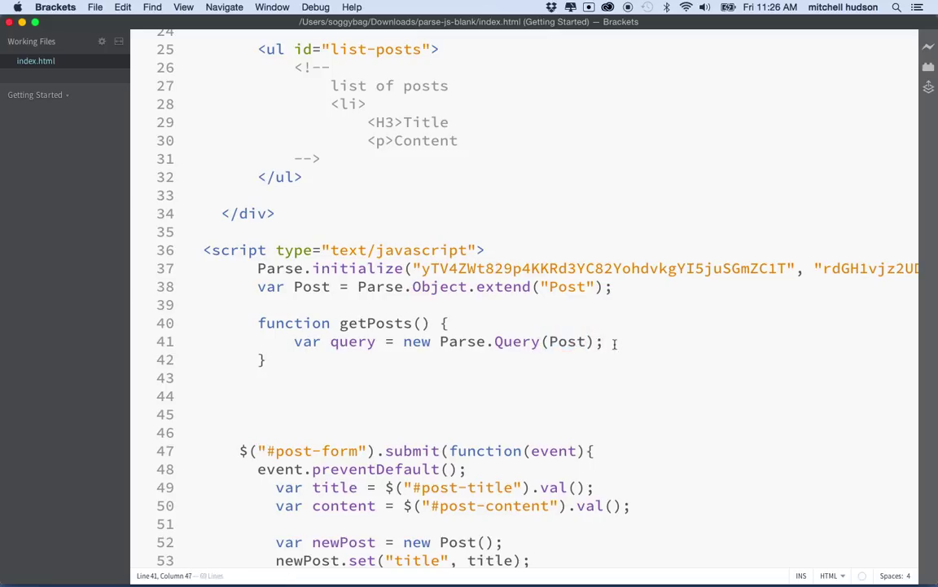
pyautogui.press('Return')
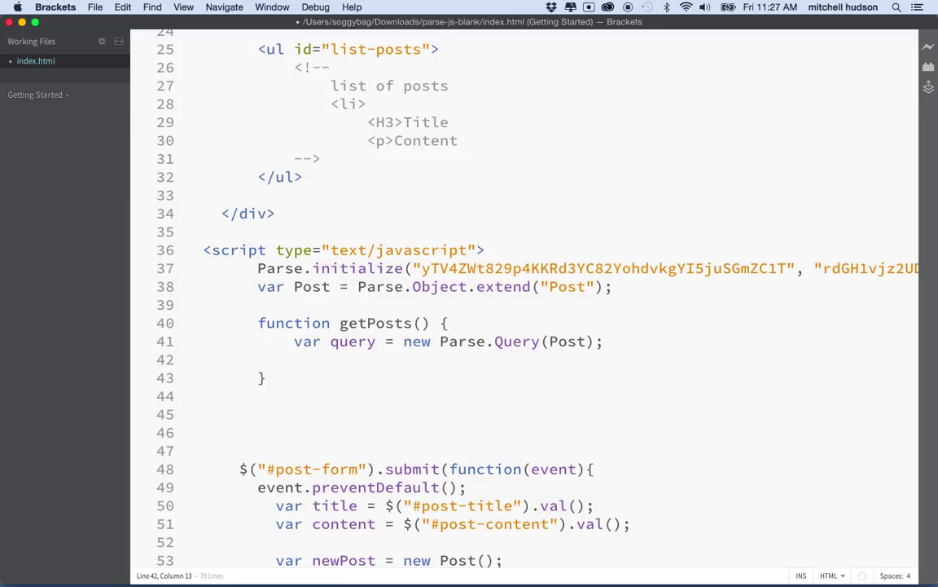
pyautogui.write('query')
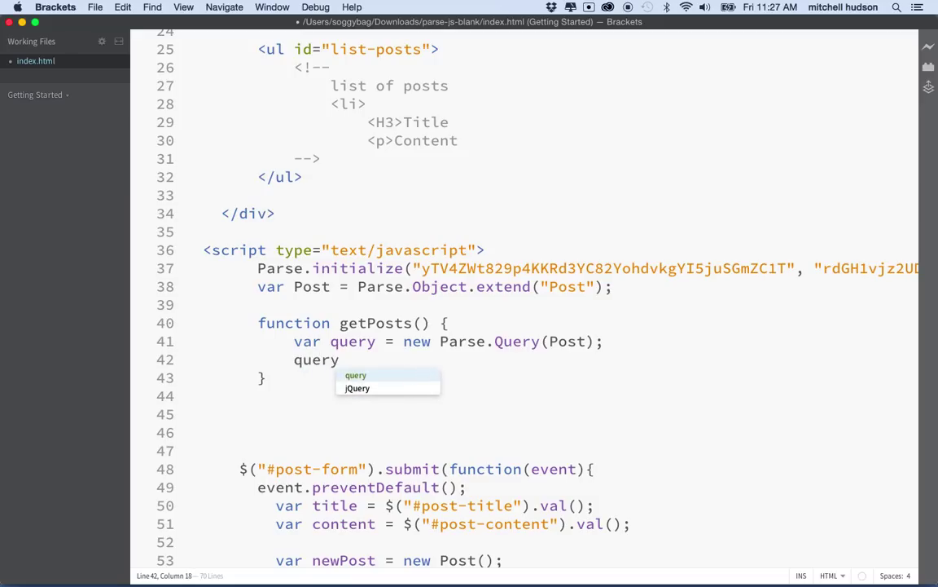
pyautogui.write('.find()')
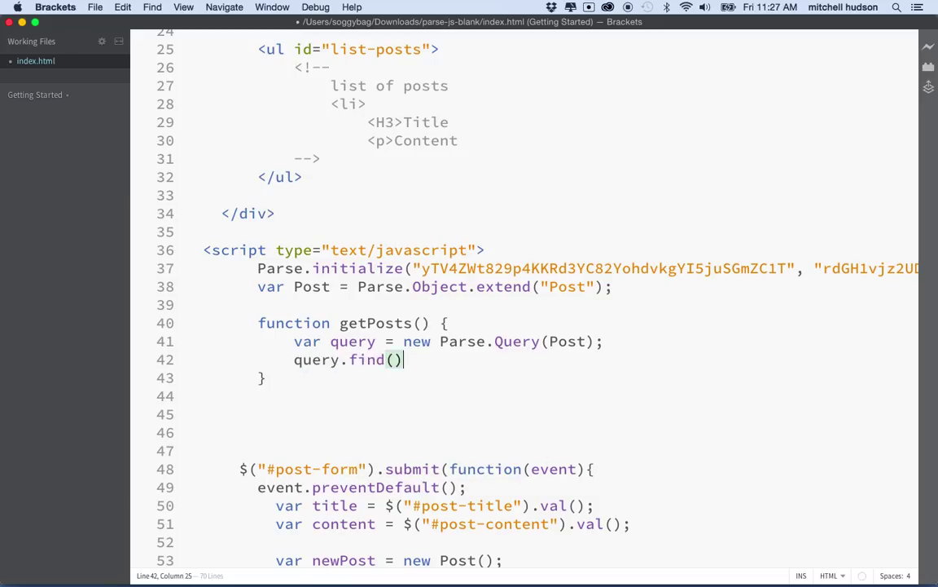
pyautogui.write(';')
# Write query.find({success: function(){}, error: function(){ } }); and open the error handler body.
pyautogui.press('Left')
pyautogui.press('Left')
pyautogui.write('{')
pyautogui.write('succes')
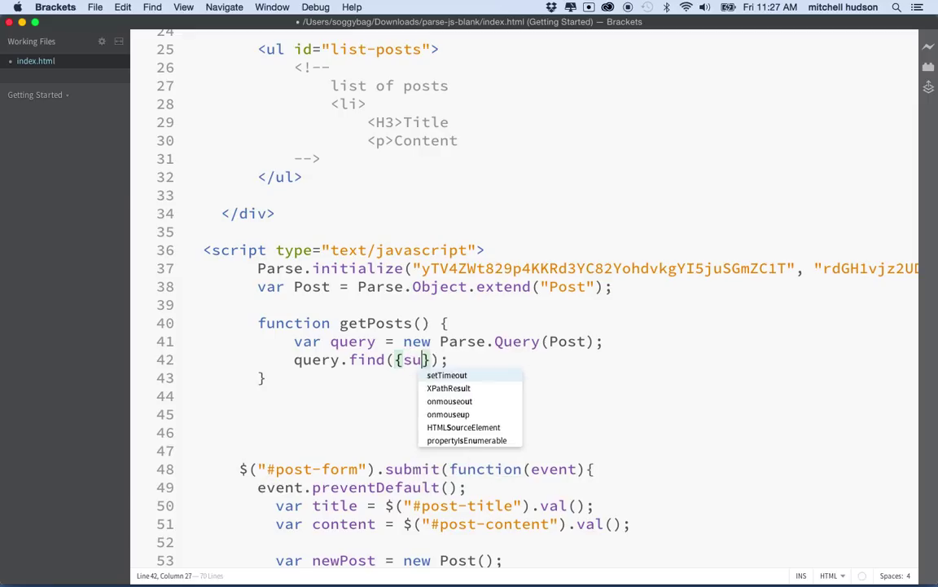
pyautogui.write('s:')
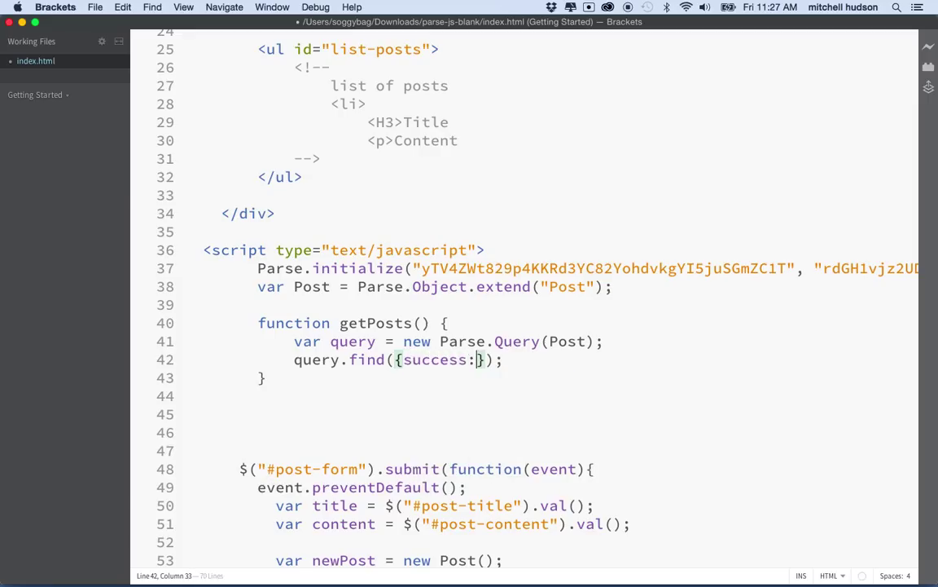
pyautogui.write(' function')
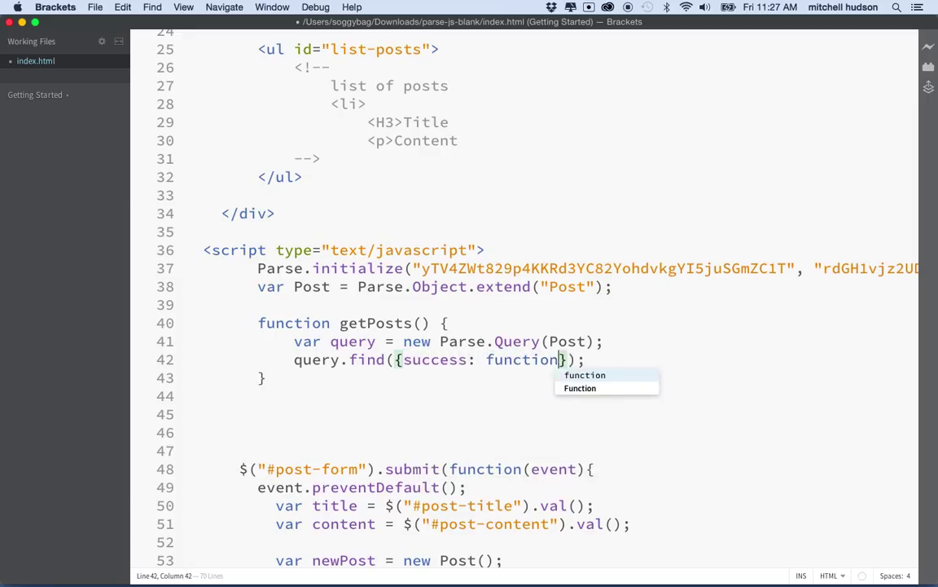
pyautogui.write('(){}')
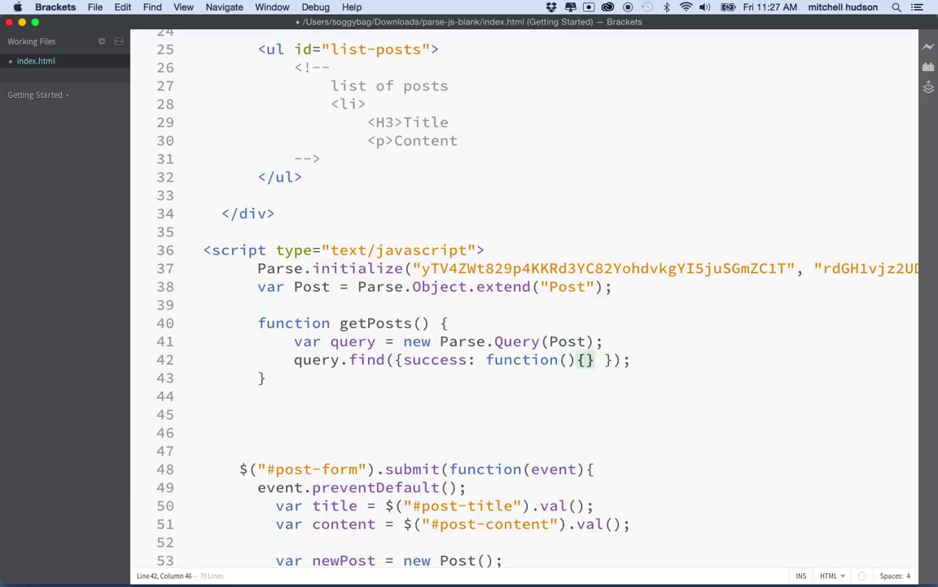
pyautogui.write(' , erro')
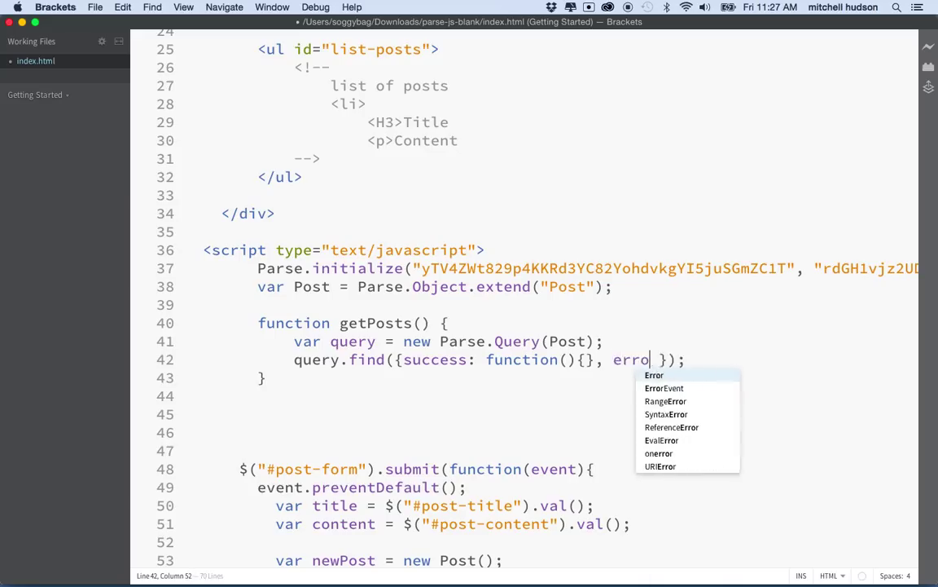
pyautogui.write('r: f')
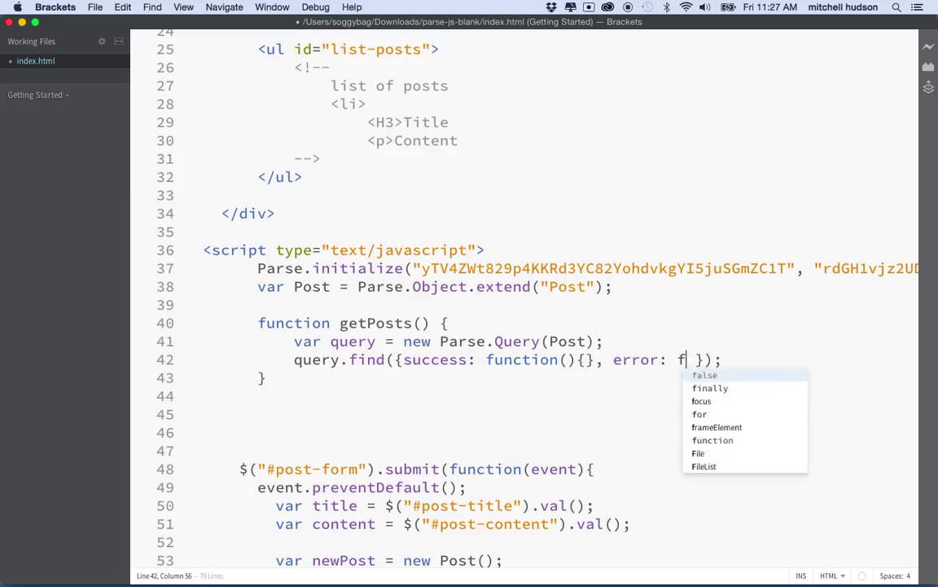
pyautogui.write('unction()')
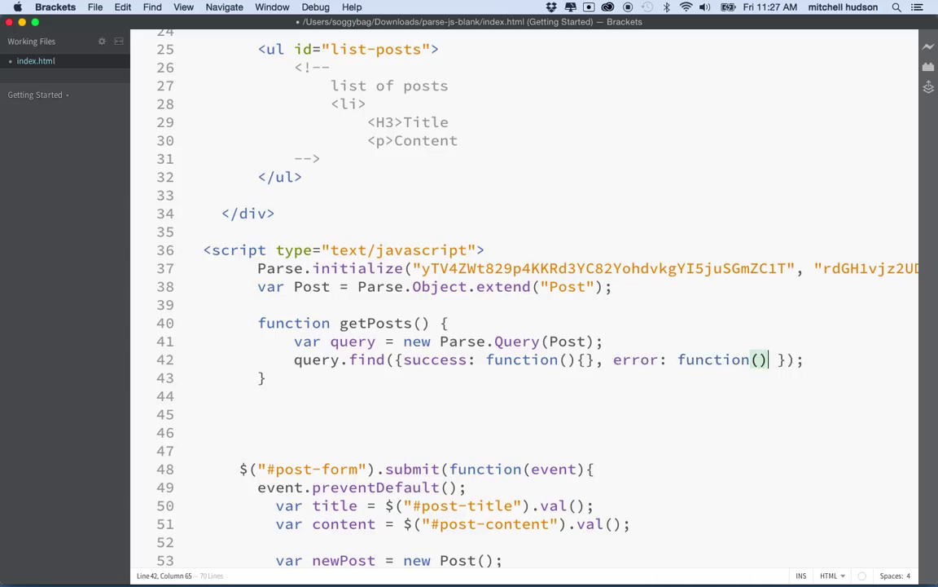
pyautogui.write('{')
pyautogui.press('Return')
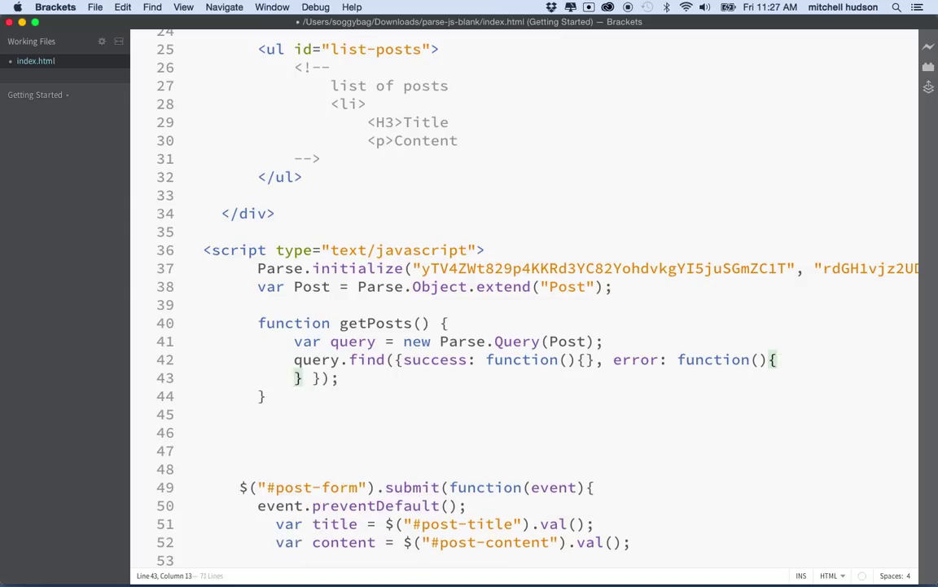
pyautogui.press('Return')
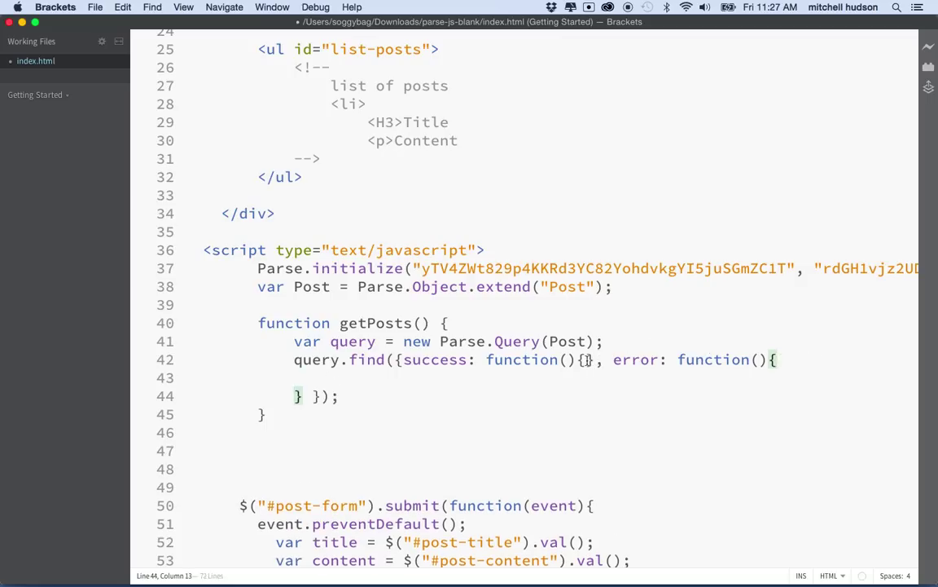
pyautogui.click(585, 359)
pyautogui.press('Return')
pyautogui.press('Return')
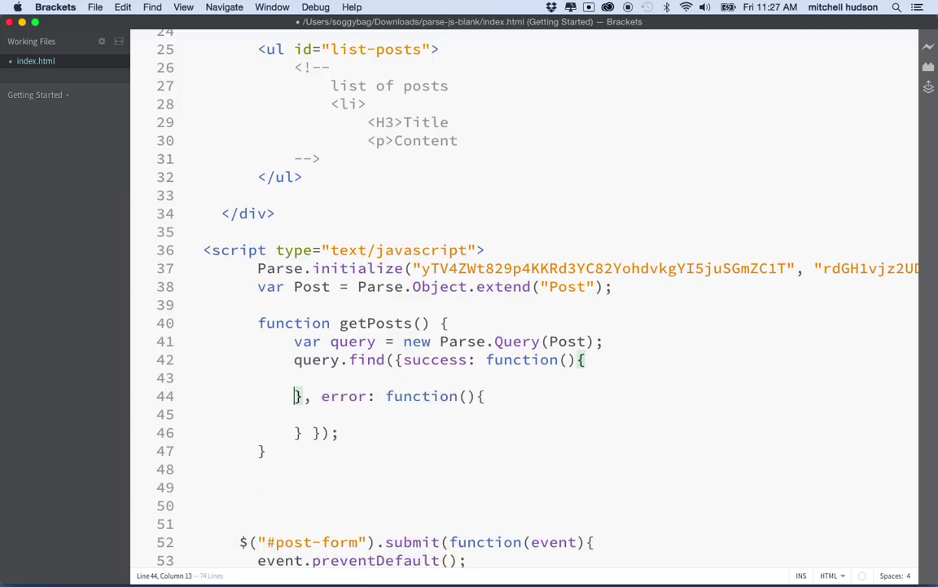
pyautogui.click(403, 359)
pyautogui.press('Return')
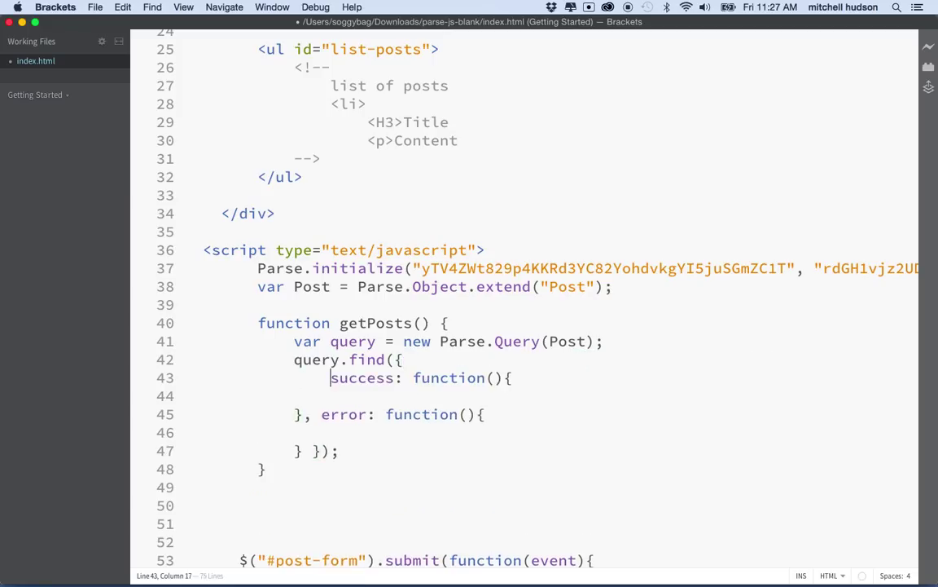
pyautogui.click(294, 414)
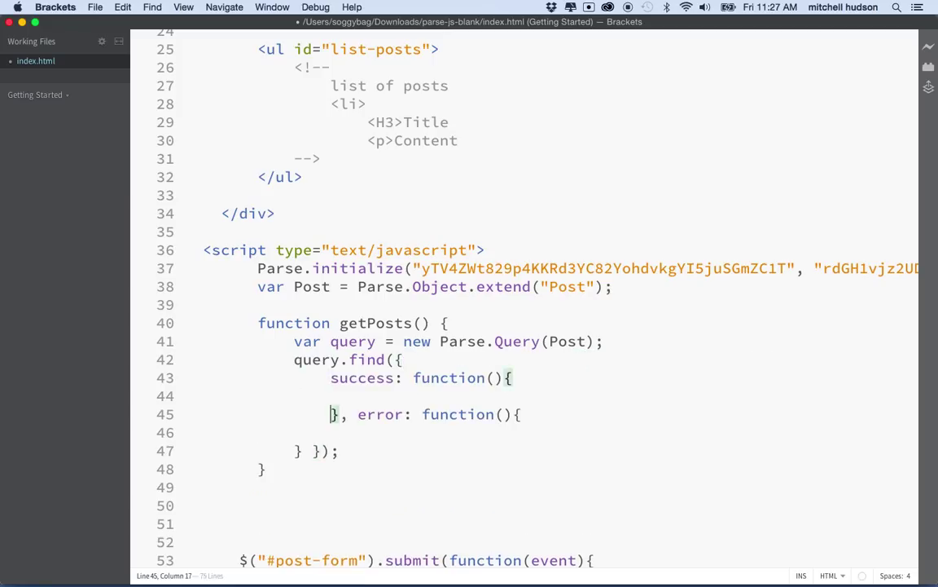
pyautogui.press('Tab')
pyautogui.click(301, 450)
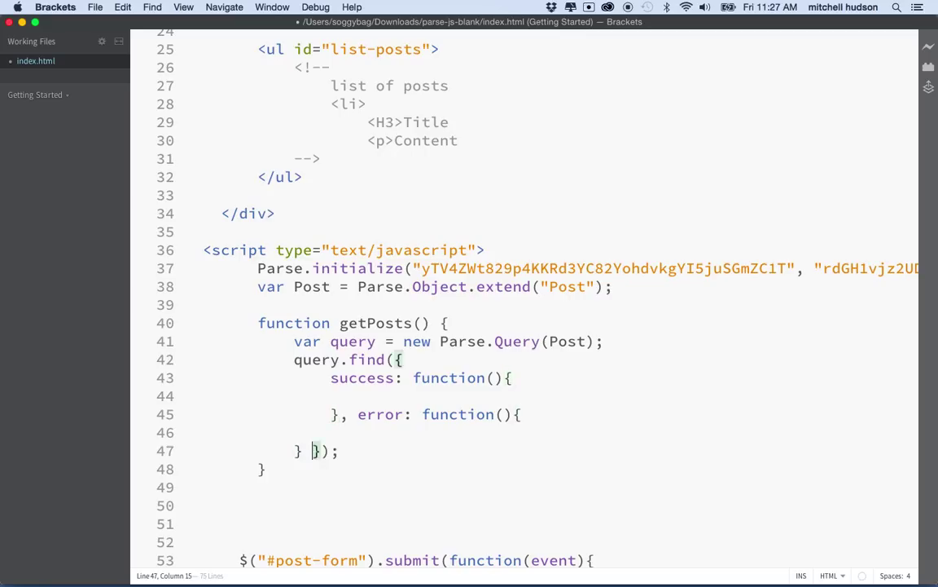
pyautogui.press('Return')
pyautogui.press('Up')
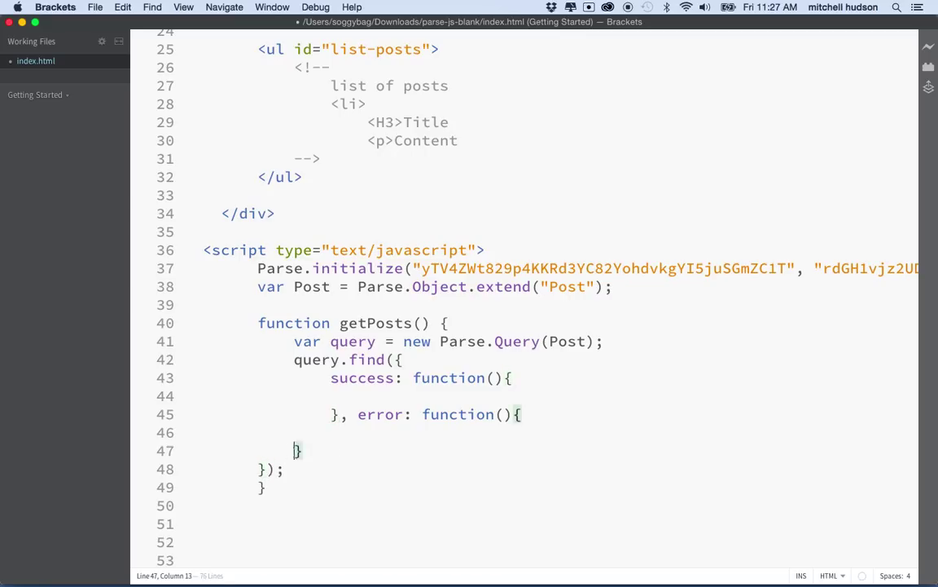
pyautogui.press('Tab')
pyautogui.press('Down')
pyautogui.press('Tab')
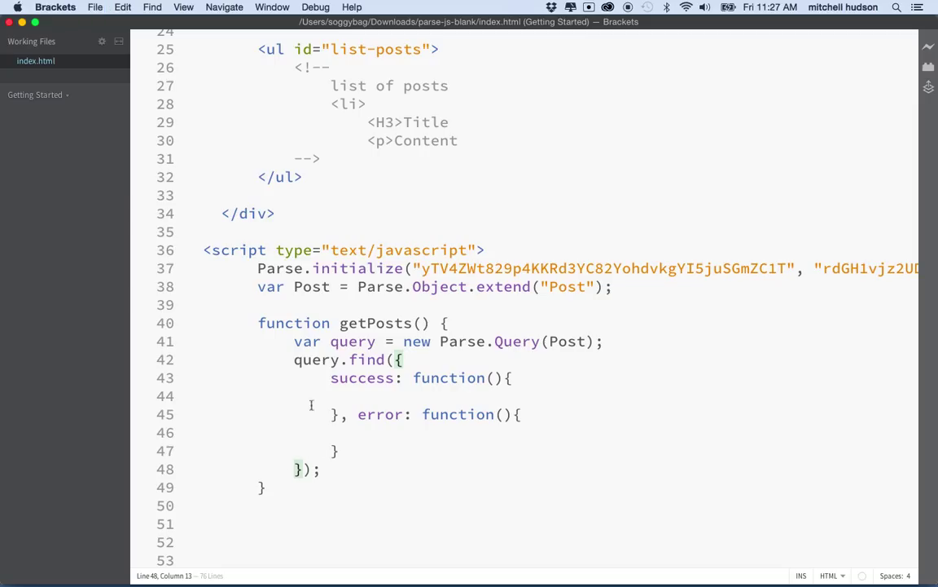
pyautogui.scroll(-1, 303, 381)
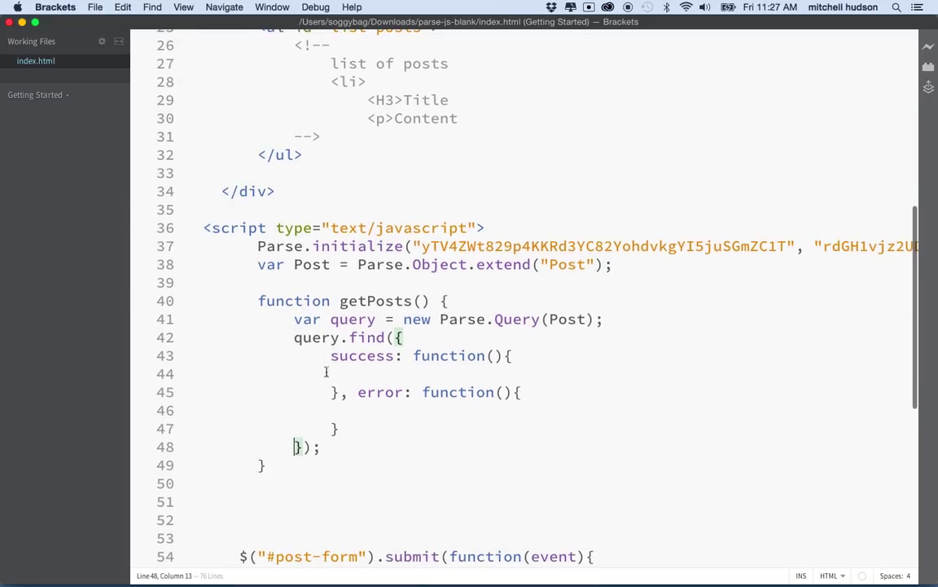
pyautogui.doubleClick(294, 338)
pyautogui.moveTo(350, 338); pyautogui.dragTo(401, 339)
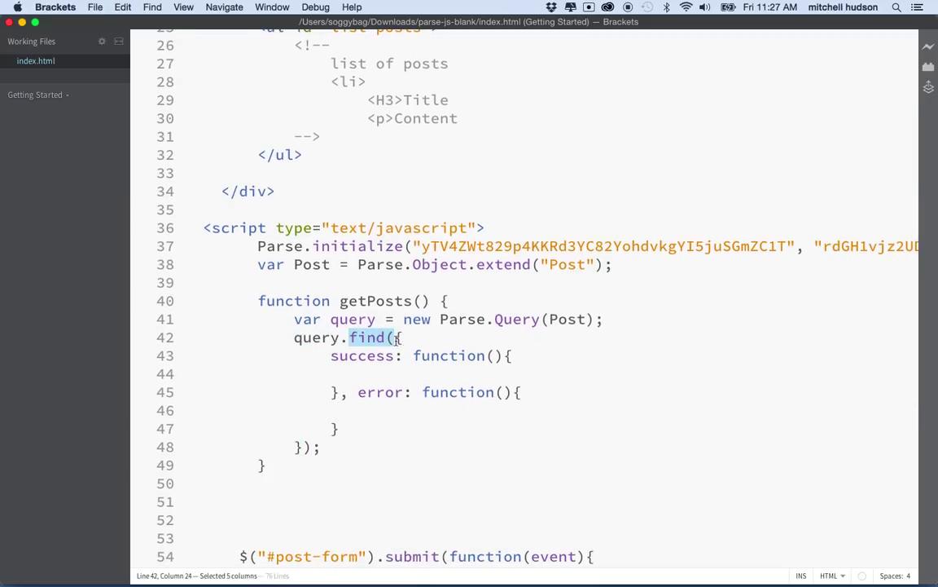
pyautogui.moveTo(335, 356); pyautogui.dragTo(503, 356)
pyautogui.moveTo(358, 392); pyautogui.dragTo(496, 392)
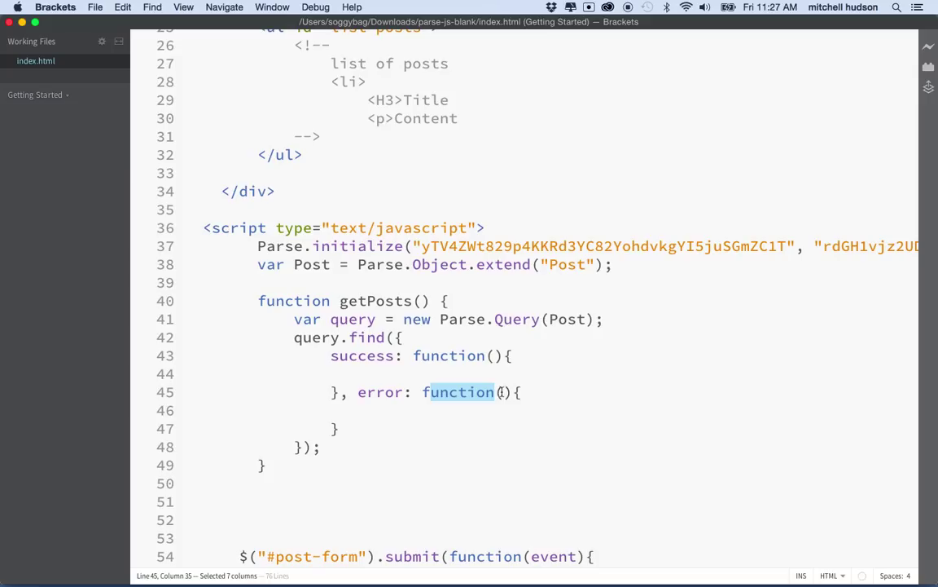
# Give the error callback an error parameter logging "Query Error:"+error.message, and save.
pyautogui.click(502, 391)
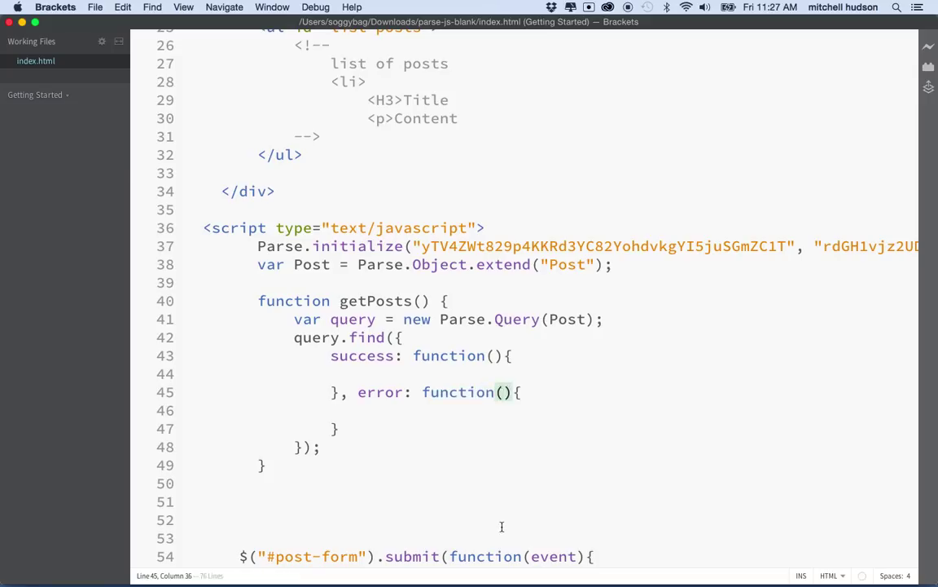
pyautogui.write('error')
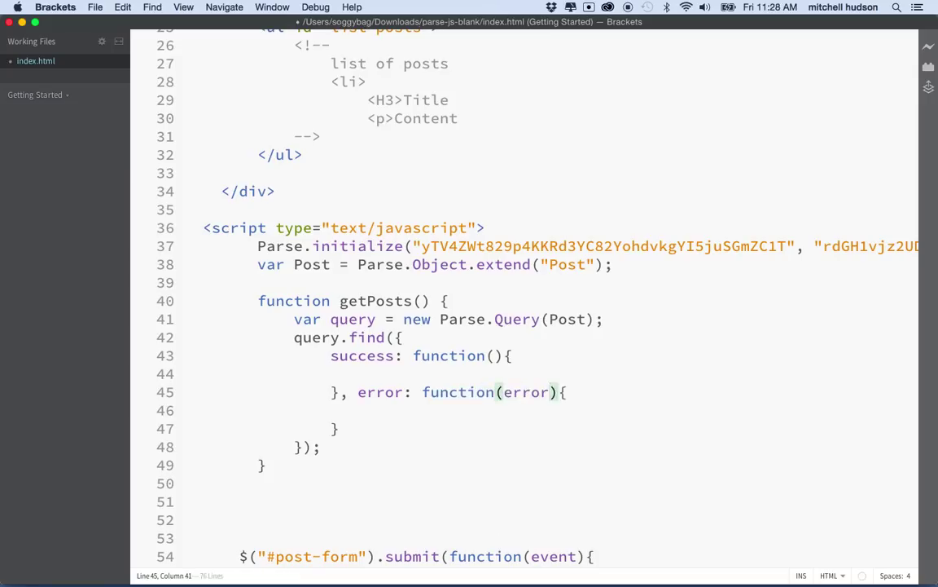
pyautogui.click(402, 411)
pyautogui.press('Tab')
pyautogui.write('conso')
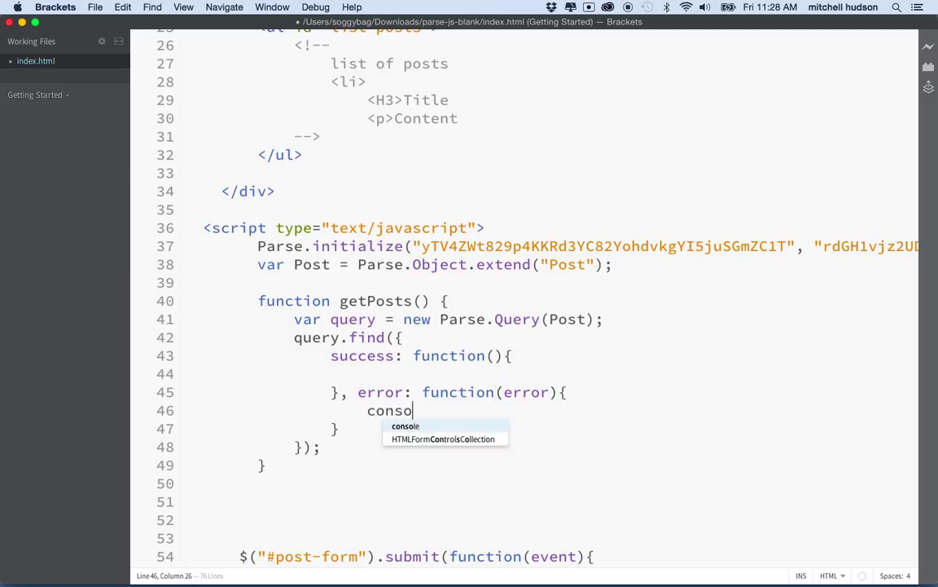
pyautogui.write('le.')
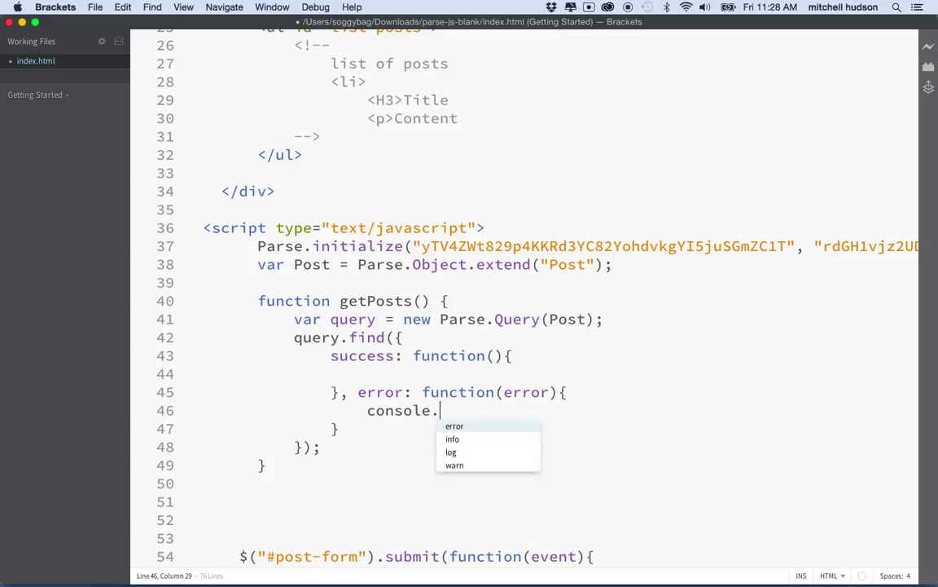
pyautogui.write('log();')
pyautogui.press('Left')
pyautogui.press('Left')
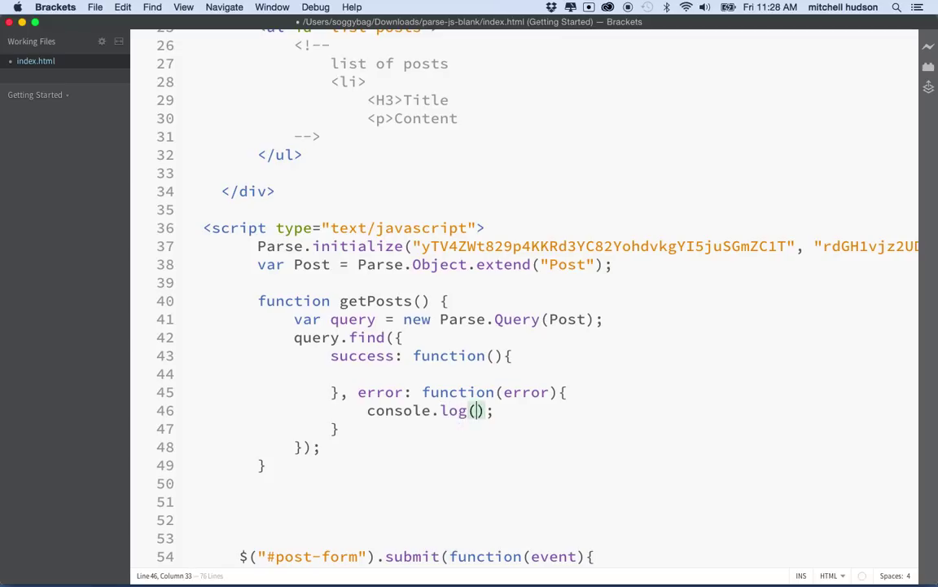
pyautogui.write('"')
pyautogui.write('Query')
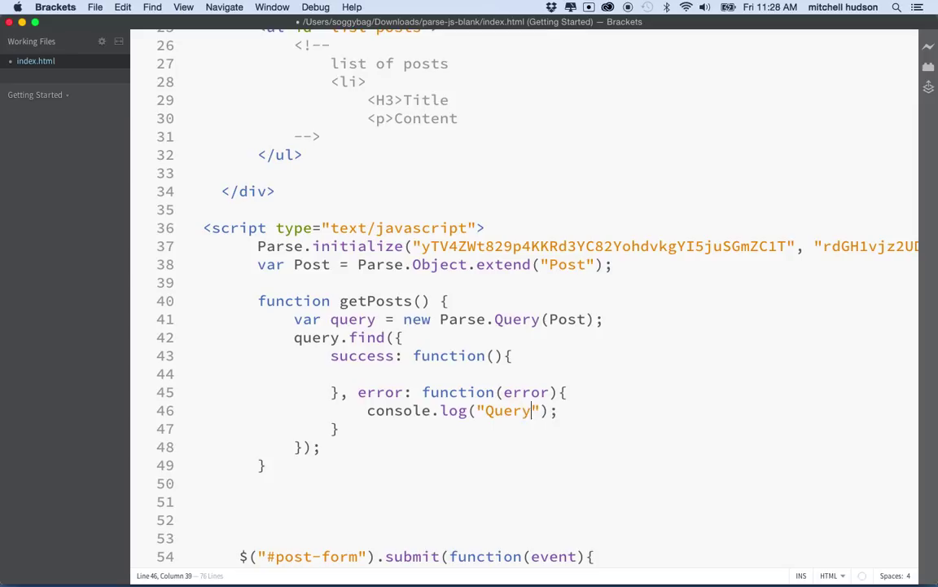
pyautogui.write(' Error:')
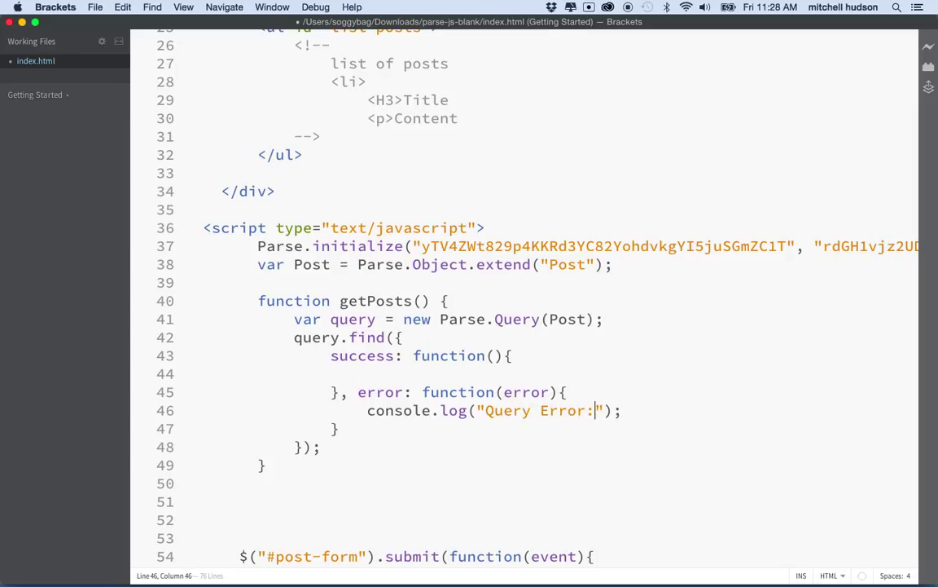
pyautogui.press('Right')
pyautogui.write('+')
pyautogui.write('error')
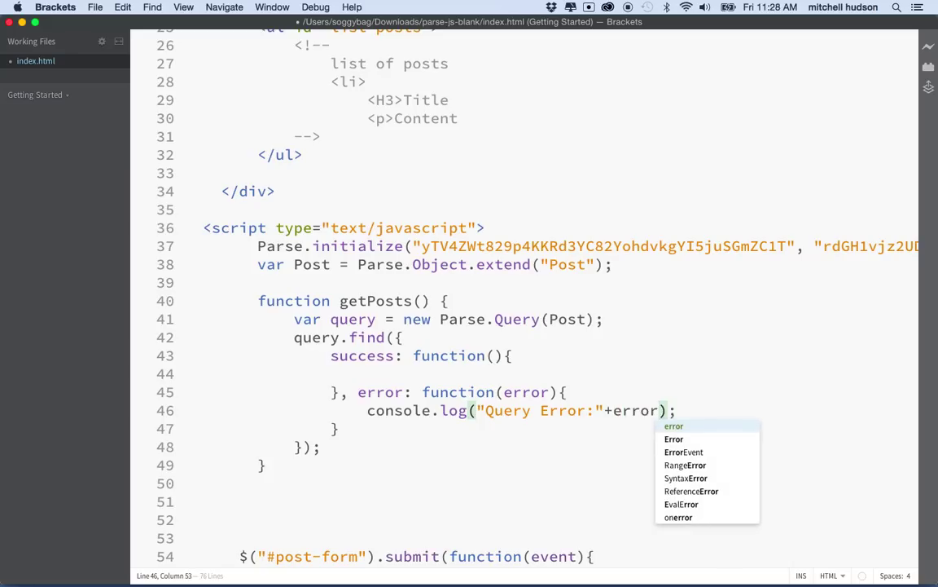
pyautogui.write('.me')
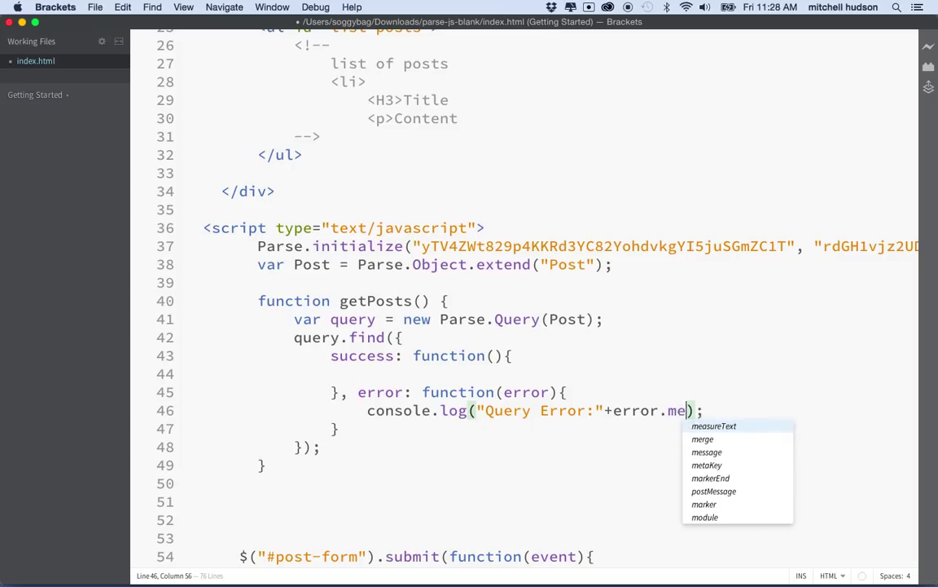
pyautogui.write('s')
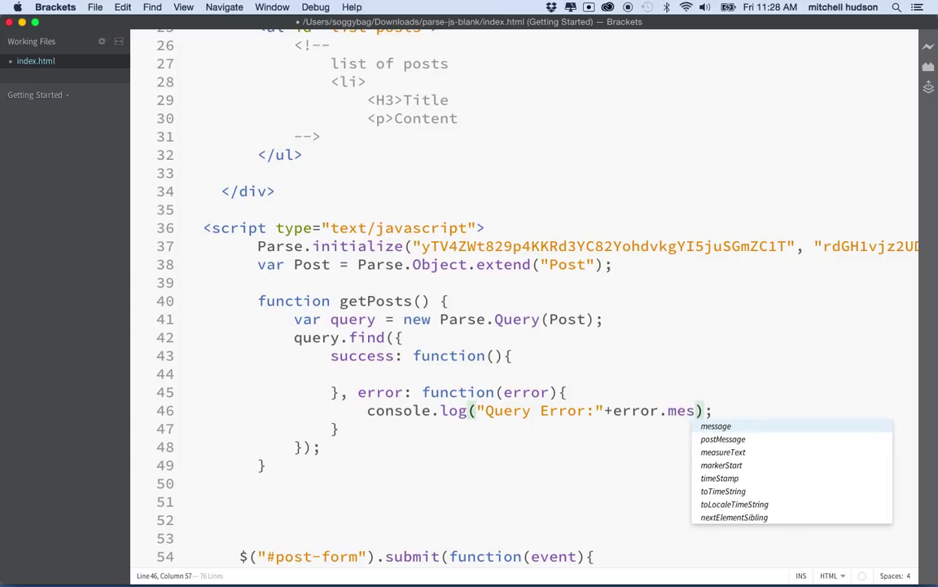
pyautogui.press('Return')
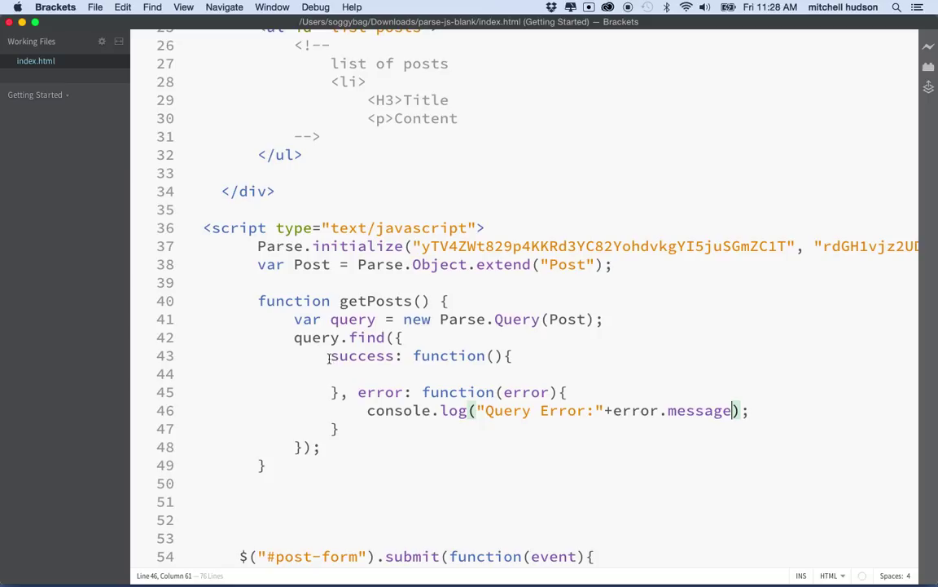
pyautogui.click(495, 356)
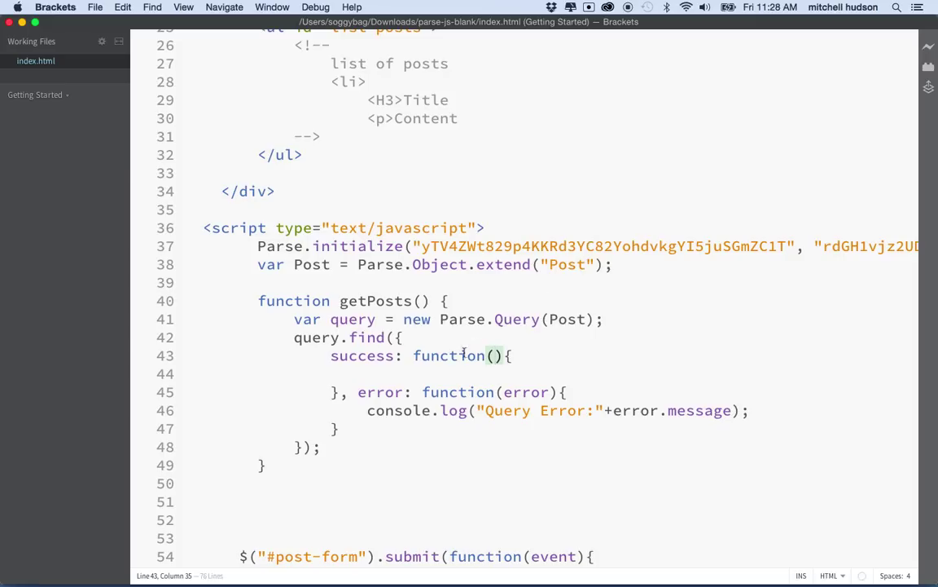
pyautogui.write('re')
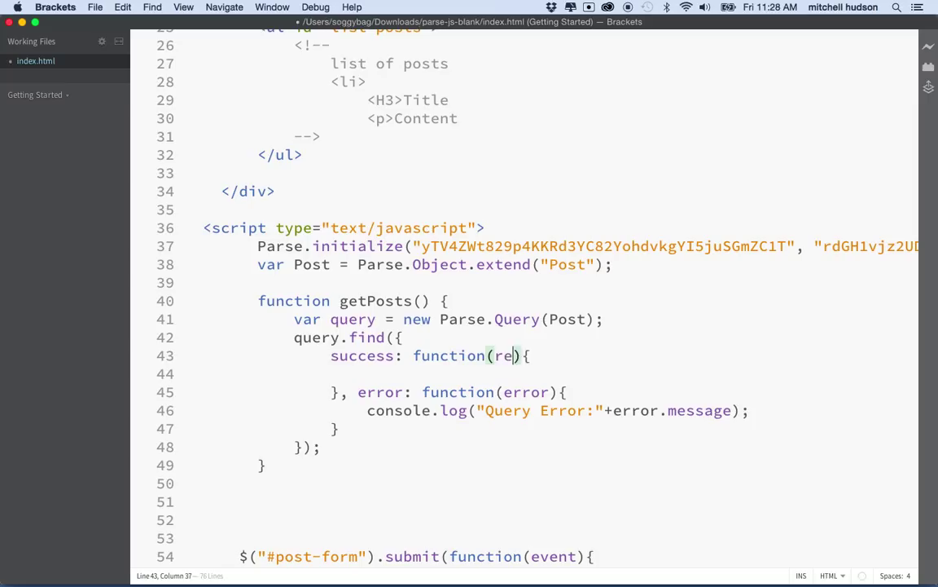
pyautogui.write('sults')
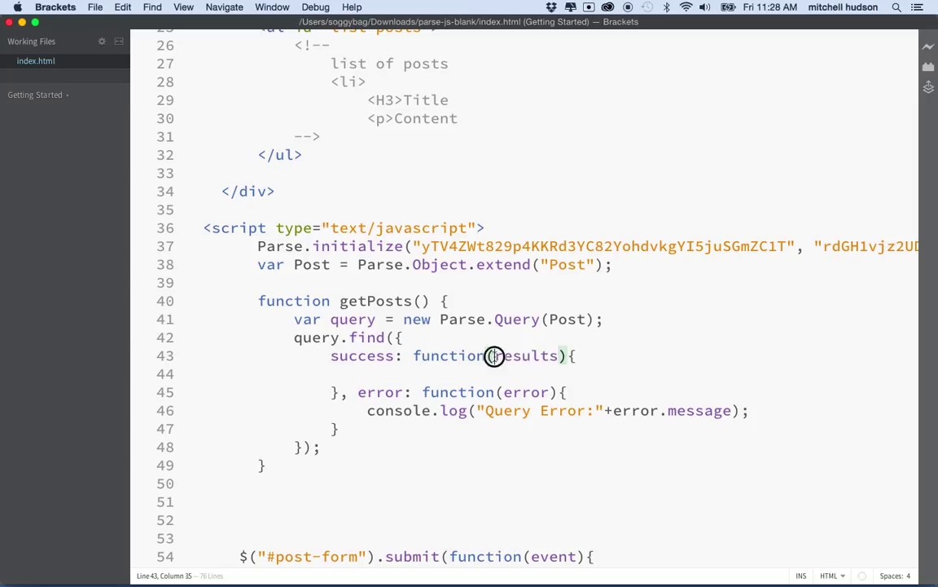
# Give the success callback a results parameter with a for (var i in results) loop, and save.
pyautogui.moveTo(491, 356); pyautogui.dragTo(562, 355)
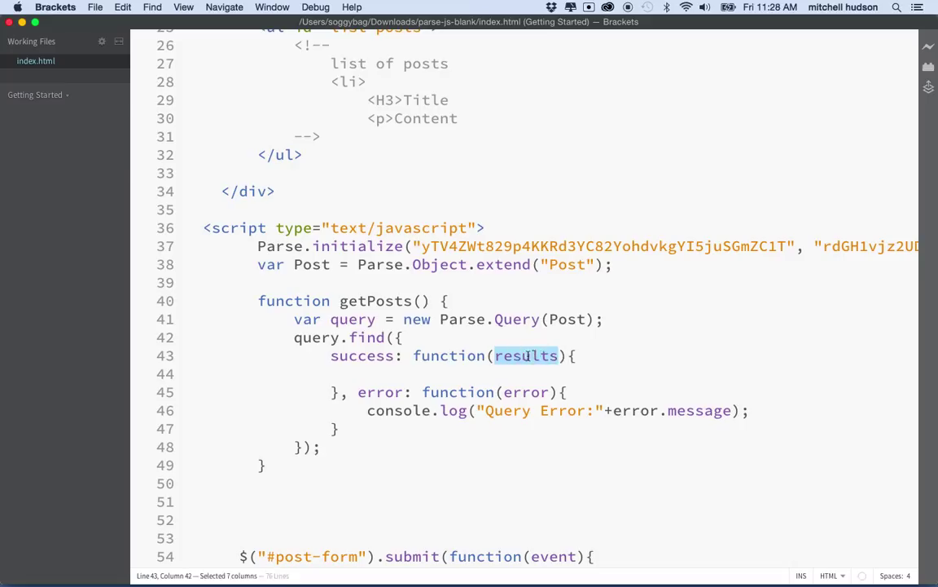
pyautogui.click(455, 373)
pyautogui.press('Tab')
pyautogui.press('Tab')
pyautogui.press('Tab')
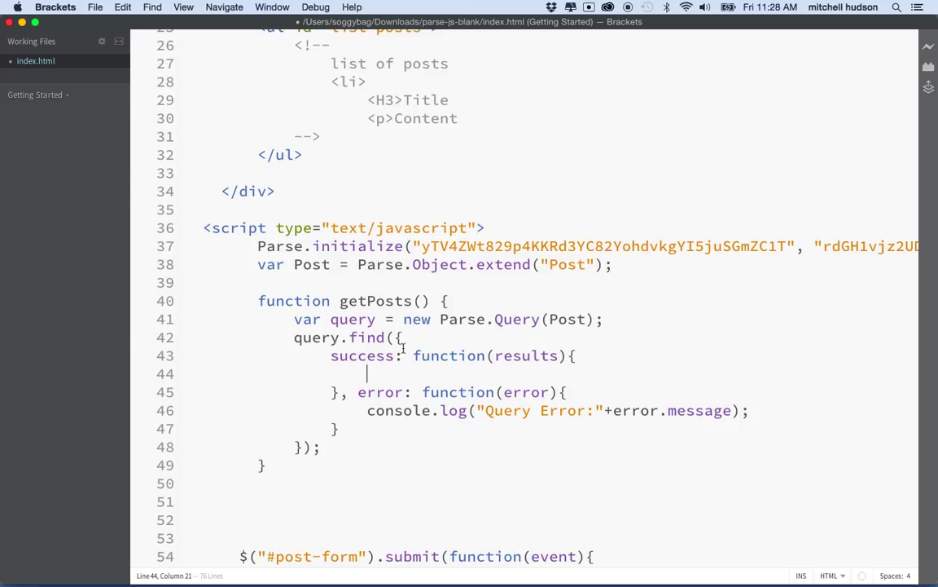
pyautogui.write('for ')
pyautogui.write('() {')
pyautogui.press('Return')
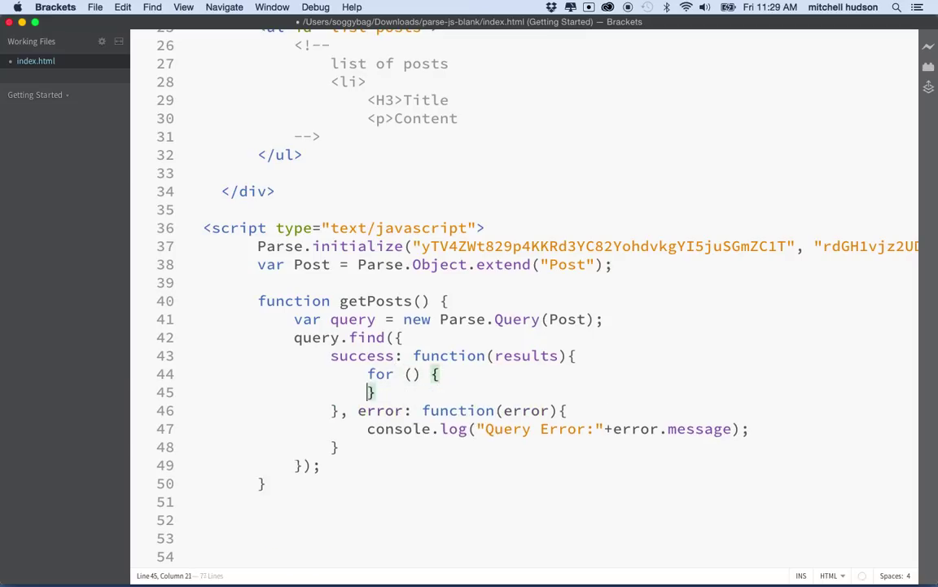
pyautogui.press('Right')
pyautogui.press('Right')
pyautogui.press('Right')
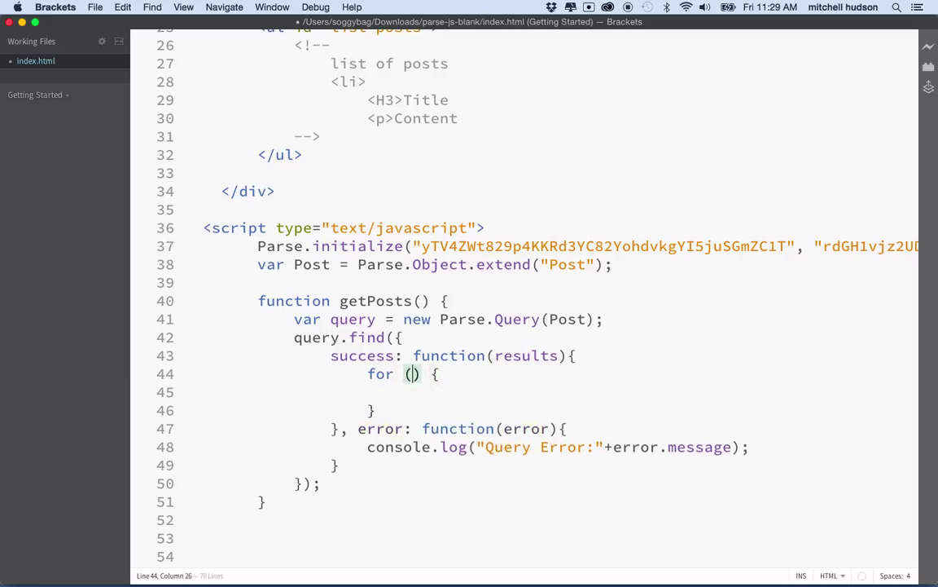
pyautogui.write('var i ')
pyautogui.write('in res')
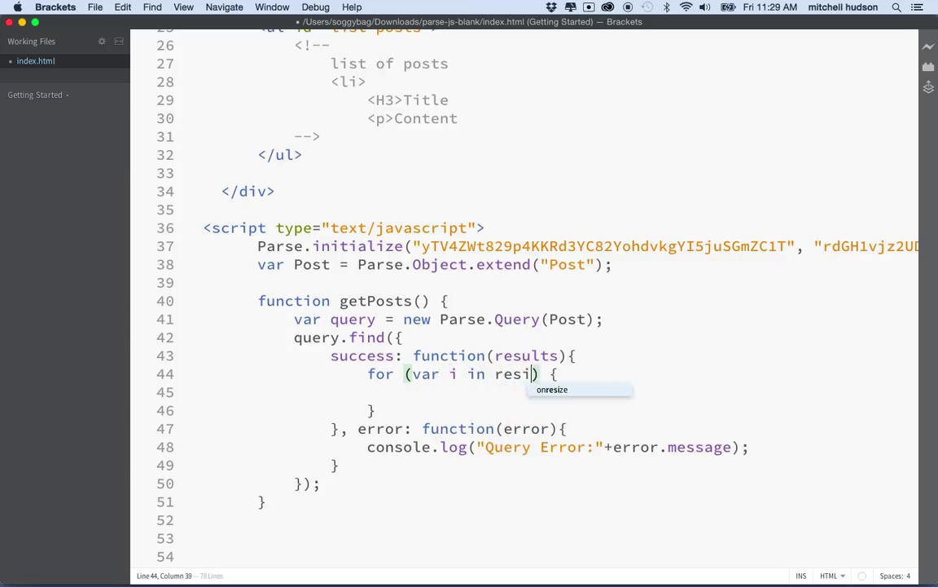
pyautogui.press('Return')
pyautogui.write('ults')
pyautogui.press('super+s')
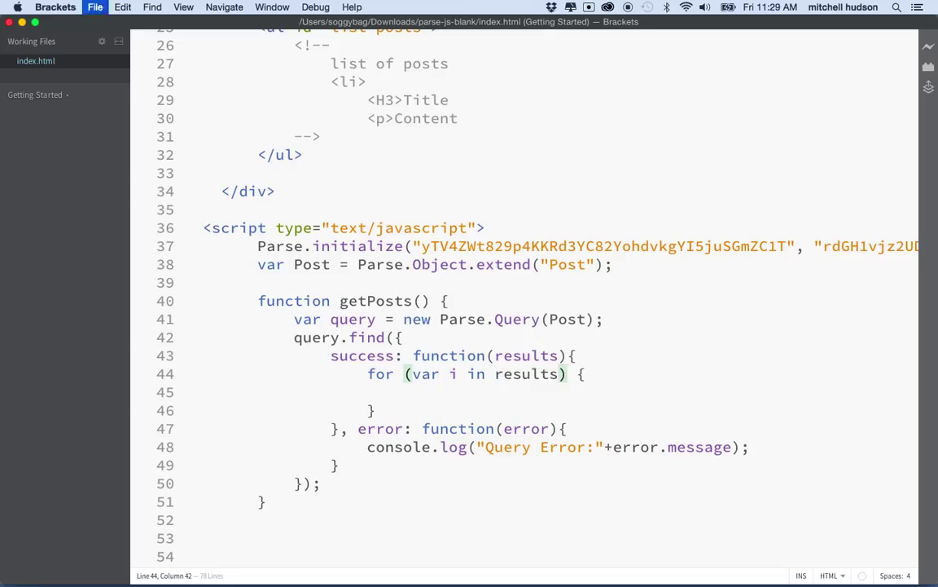
pyautogui.press('Down')
# Indent the loop body, save, and move Brackets down to reveal the My Parse App page.
pyautogui.moveTo(368, 373); pyautogui.dragTo(377, 410)
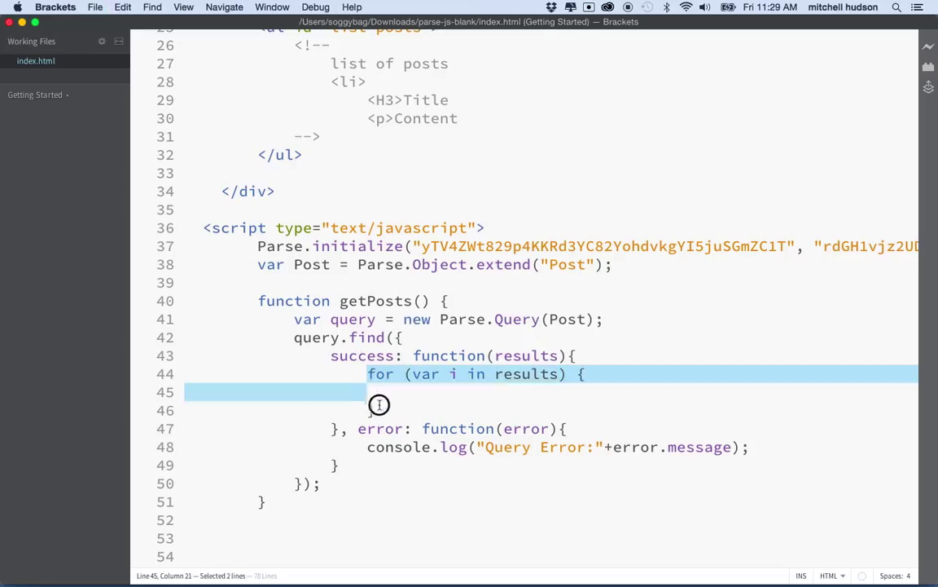
pyautogui.doubleClick(521, 356)
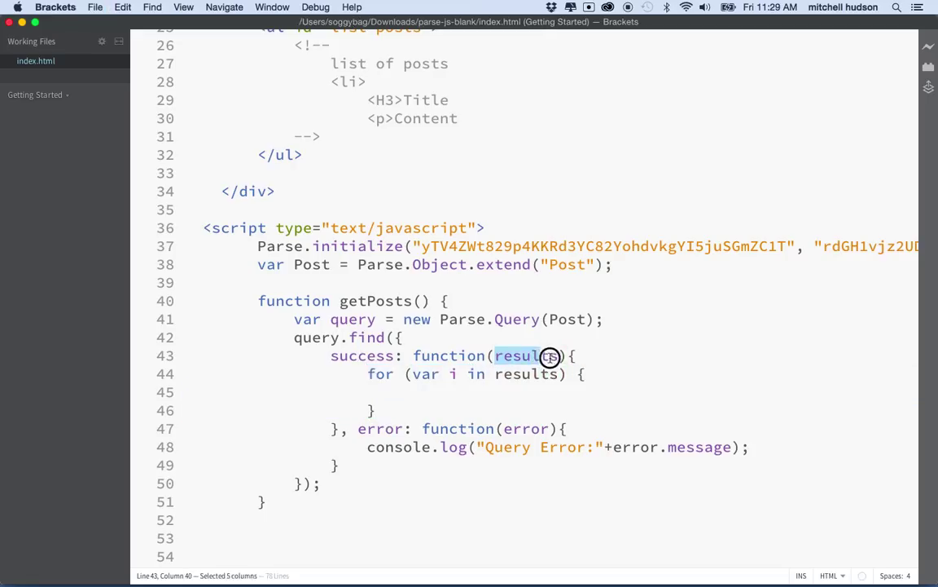
pyautogui.click(422, 394)
pyautogui.press('Tab')
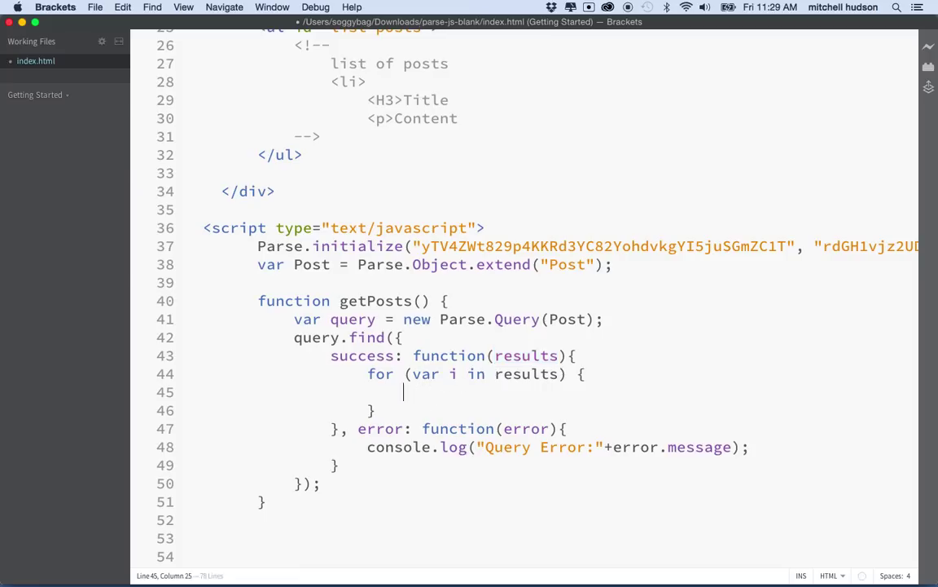
pyautogui.press('super+s')
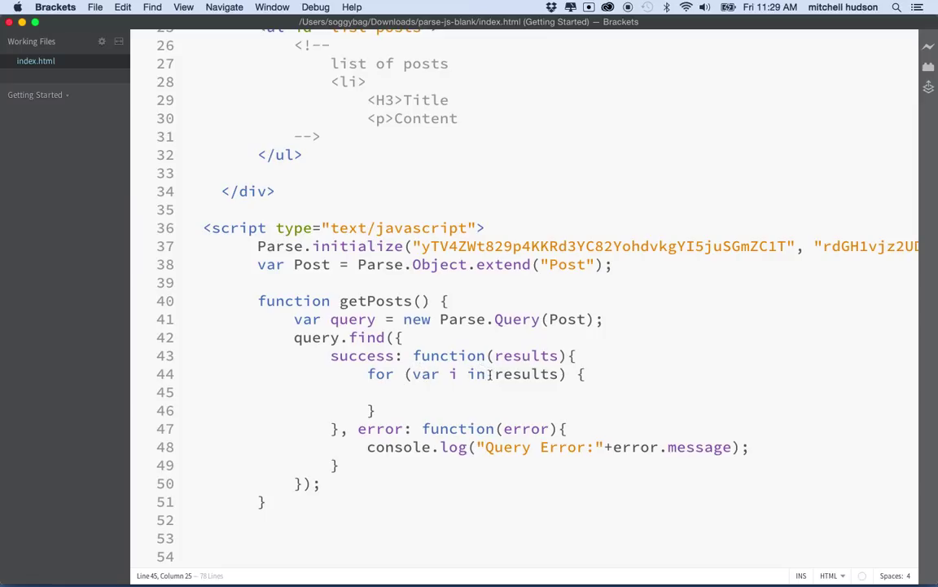
pyautogui.moveTo(494, 373); pyautogui.dragTo(556, 373)
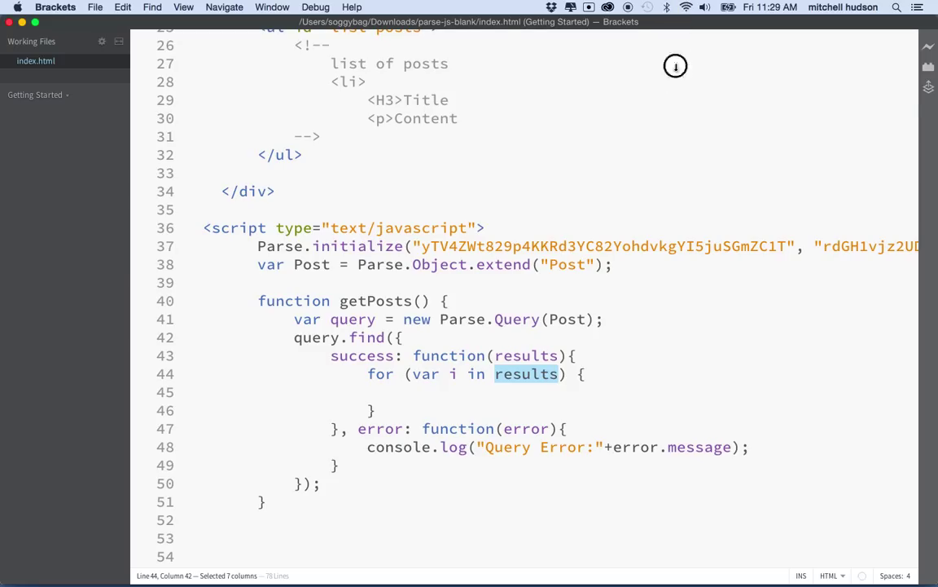
pyautogui.moveTo(676, 22); pyautogui.dragTo(677, 271)
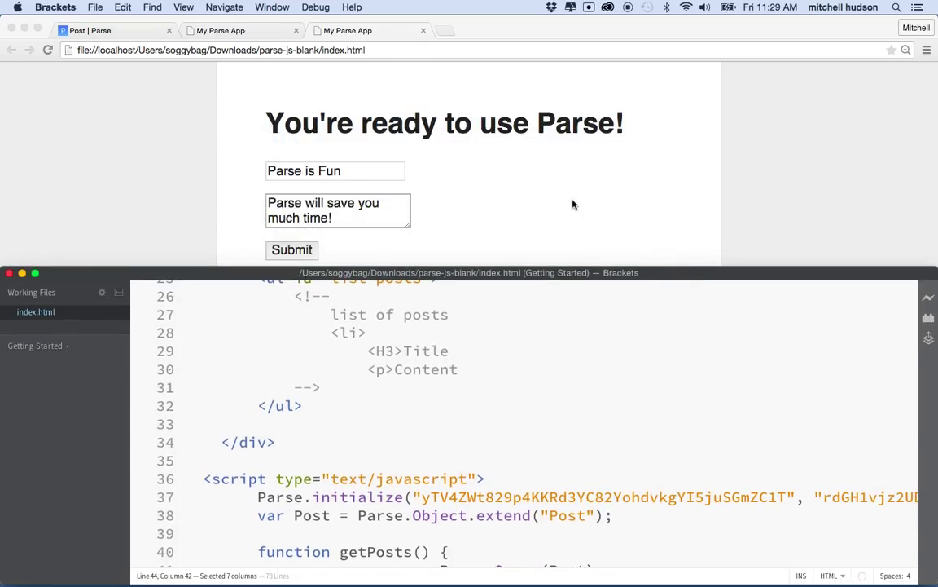
# Show the Parse Post data table in Chrome, then return to the getPosts query code in Brackets.
pyautogui.click(569, 202)
pyautogui.click(115, 30)
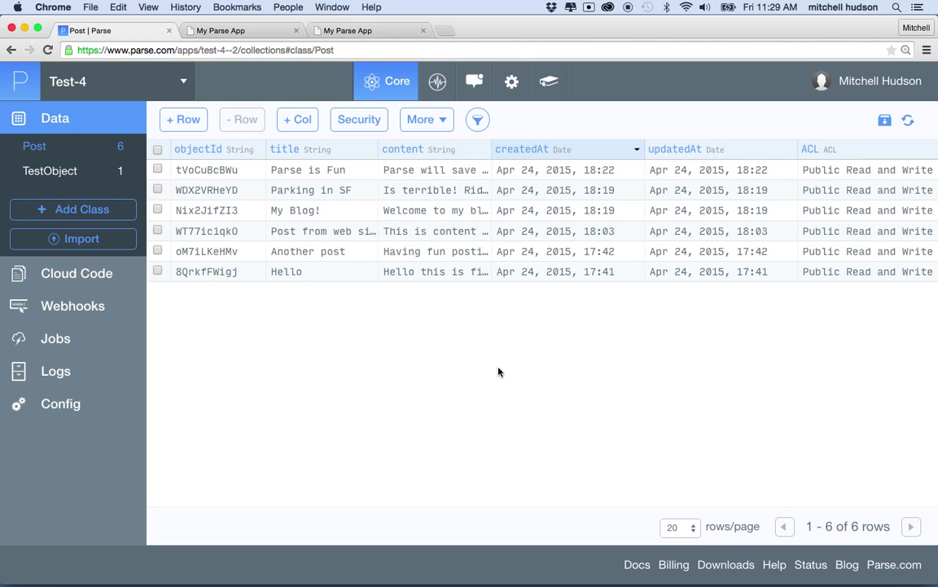
pyautogui.click(673, 562)
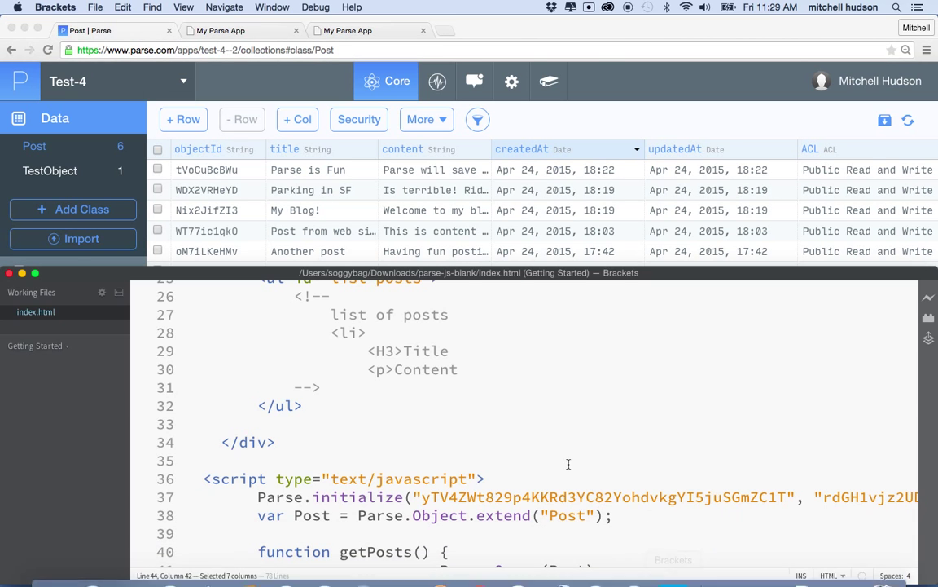
pyautogui.scroll(-5, 526, 374)
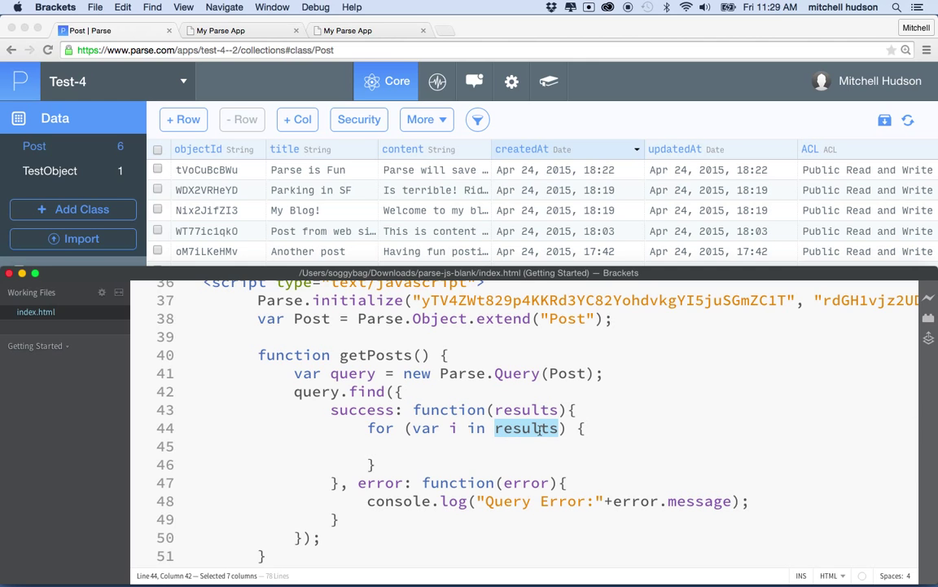
pyautogui.doubleClick(567, 373)
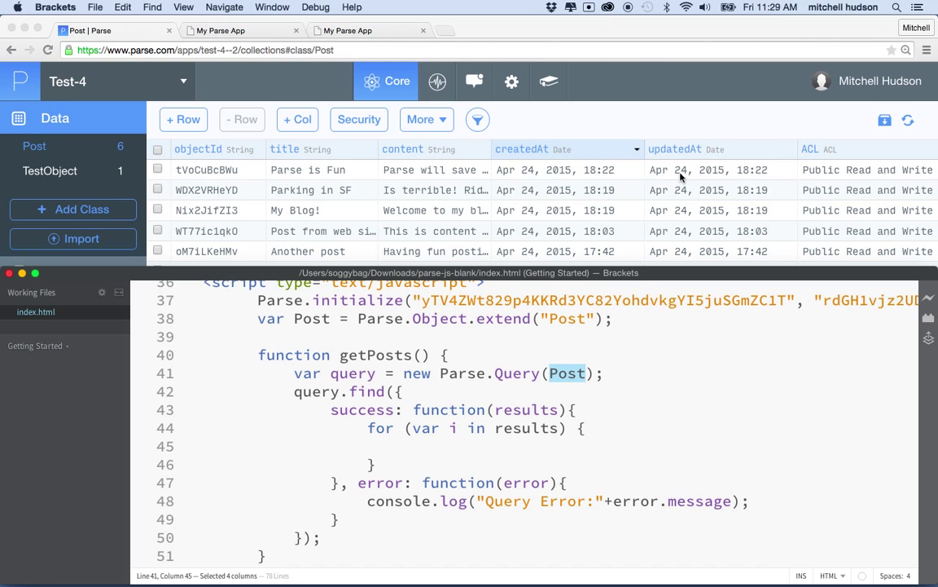
# Inside the loop, add var title = results[i].get("title");.
pyautogui.click(442, 444)
pyautogui.write('var ')
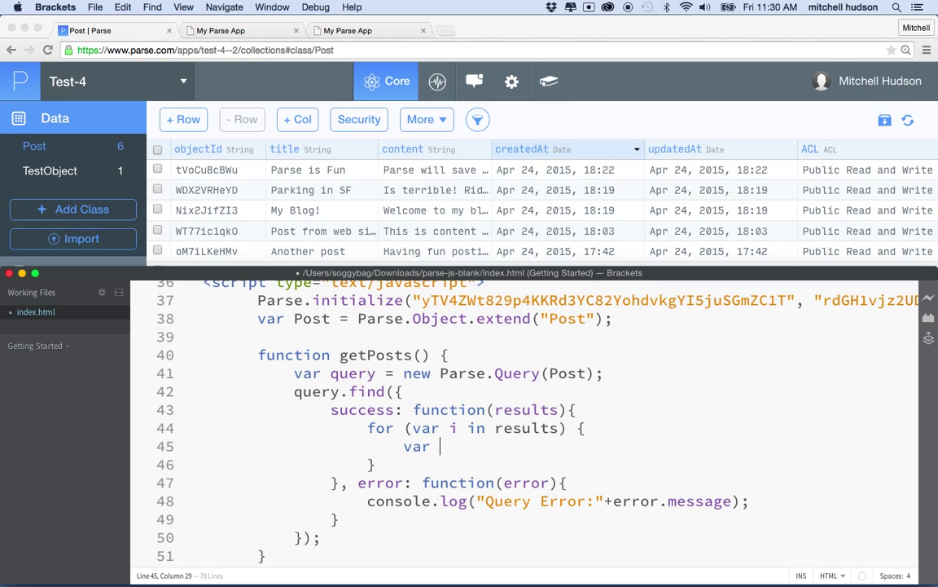
pyautogui.write('title = ')
pyautogui.write('results')
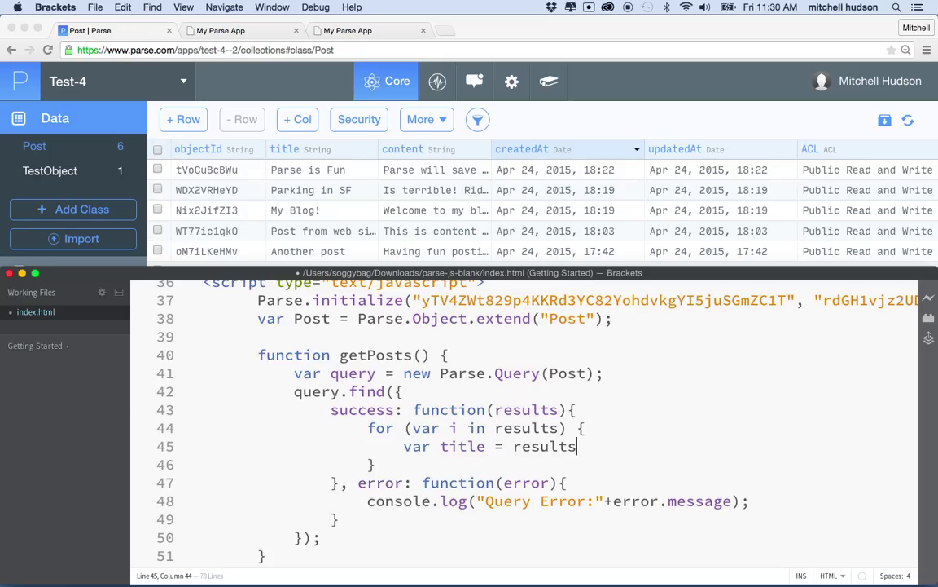
pyautogui.write('[]')
pyautogui.write('i')
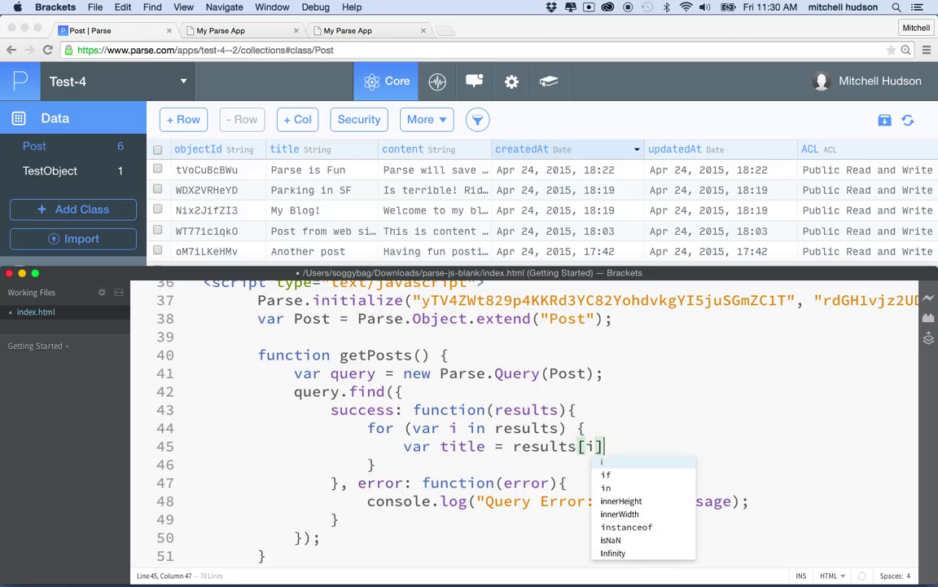
pyautogui.press('Escape')
pyautogui.moveTo(449, 428); pyautogui.dragTo(464, 430)
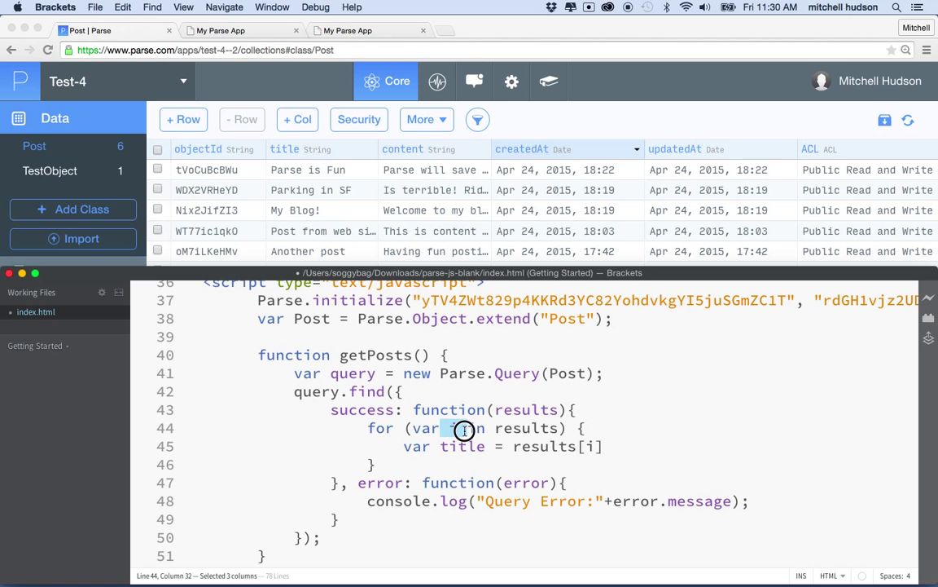
pyautogui.click(613, 447)
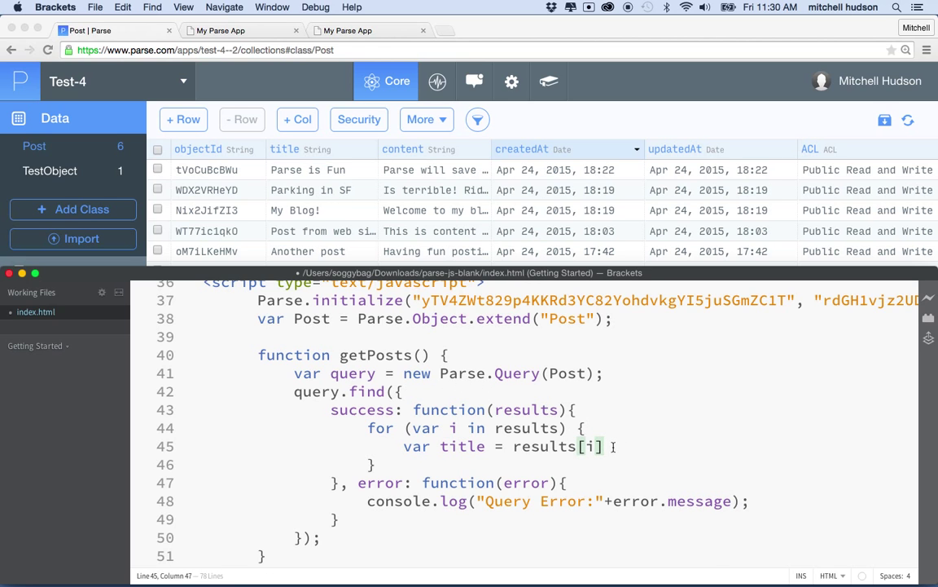
pyautogui.write('.get')
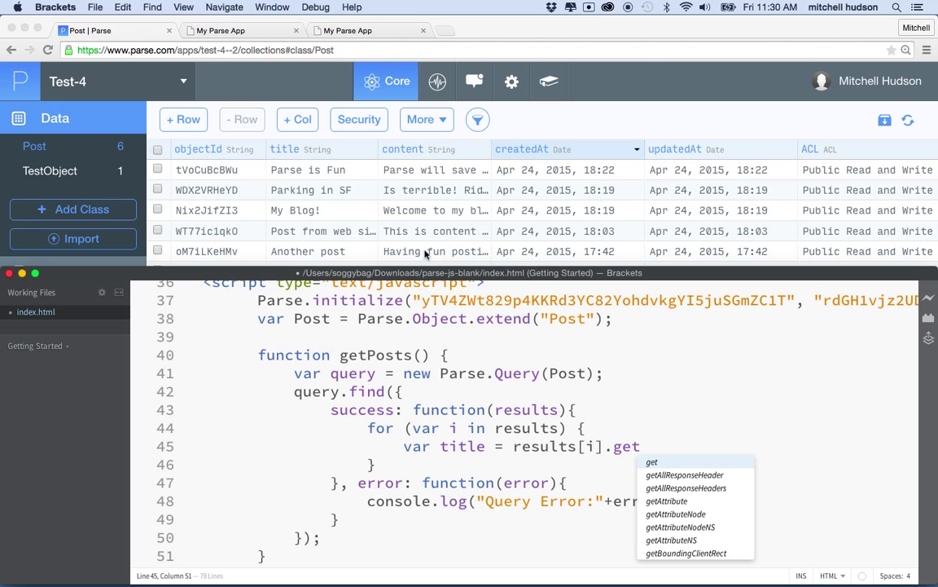
pyautogui.press('BackSpace')
pyautogui.press('BackSpace')
pyautogui.press('BackSpace')
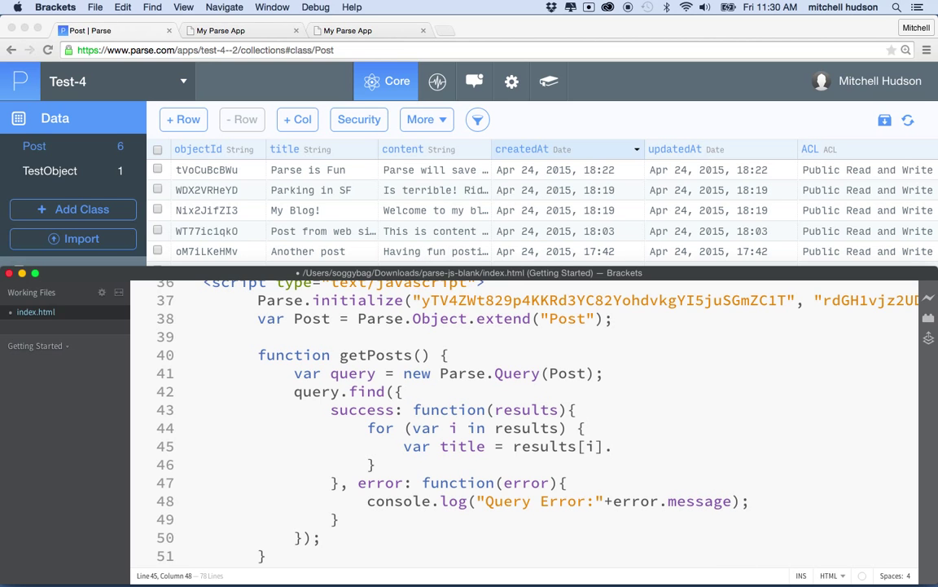
pyautogui.write('title')
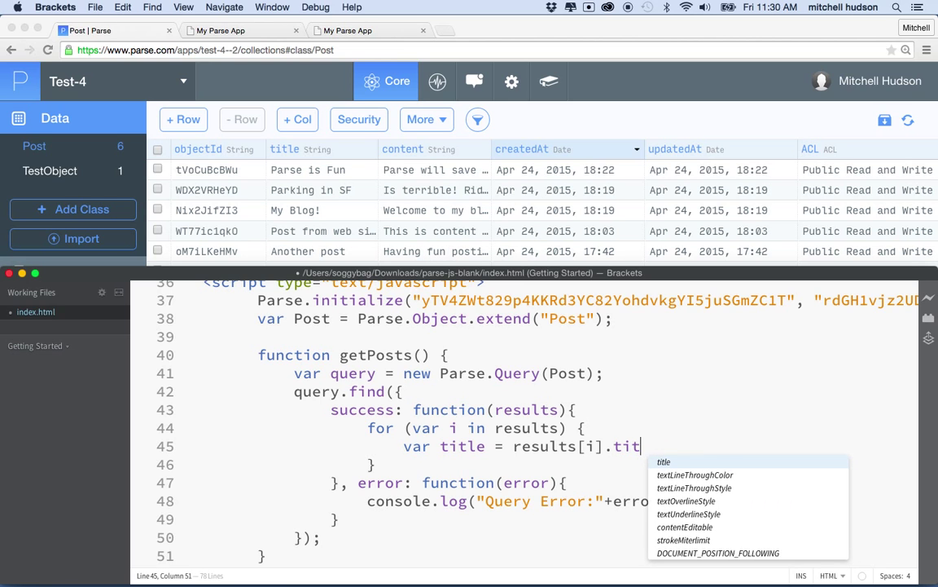
pyautogui.press('BackSpace')
pyautogui.press('BackSpace')
pyautogui.press('BackSpace')
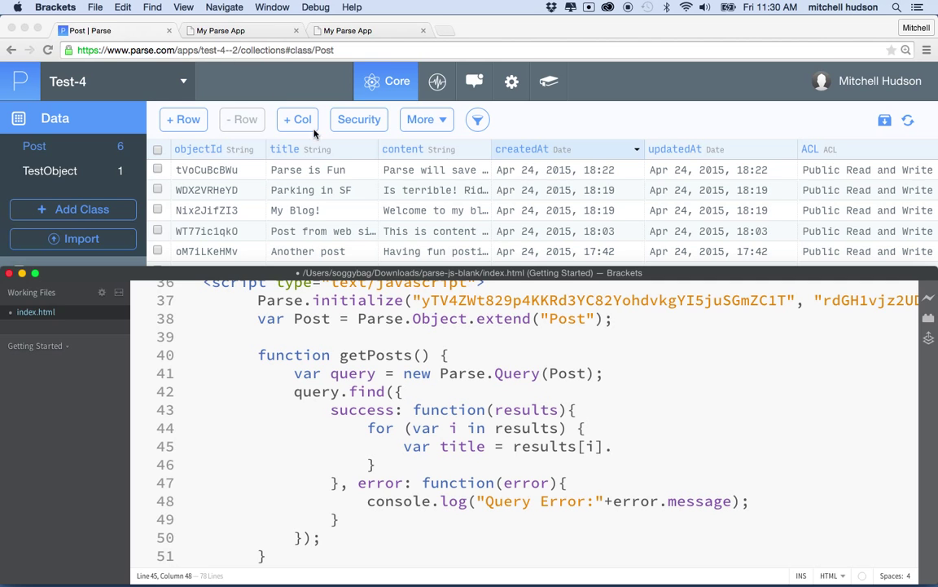
pyautogui.write('h')
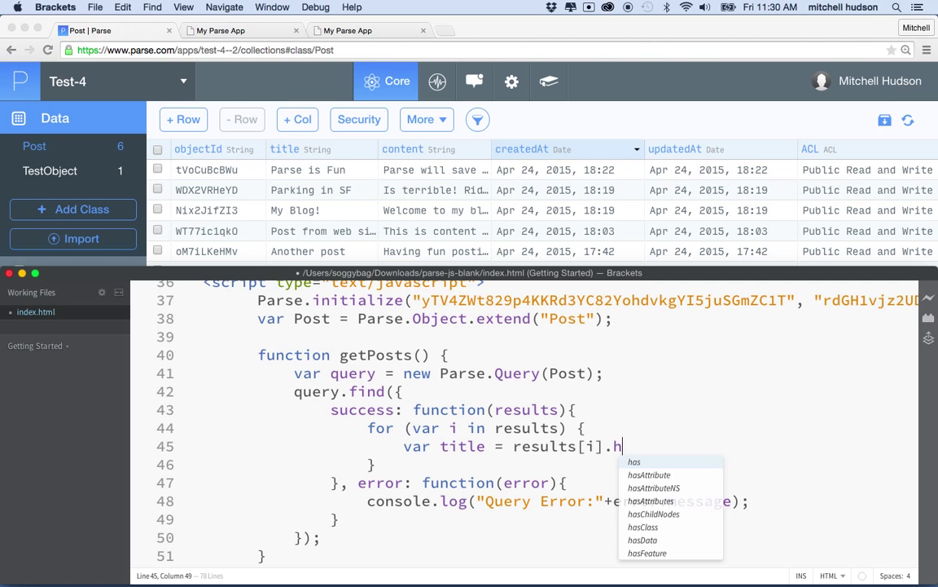
pyautogui.write('e')
pyautogui.press('BackSpace')
pyautogui.press('BackSpace')
pyautogui.write('get')
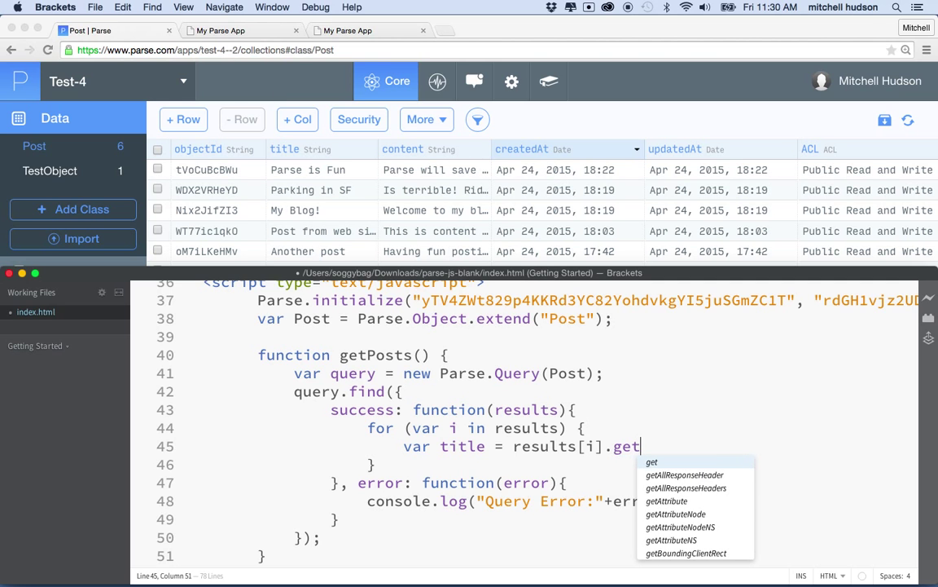
pyautogui.write('("')
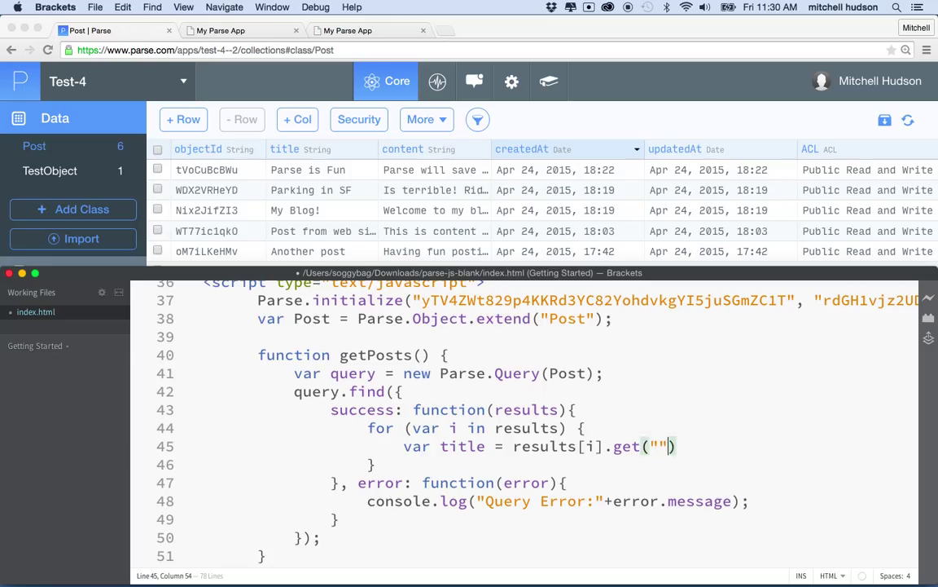
pyautogui.write('title")')
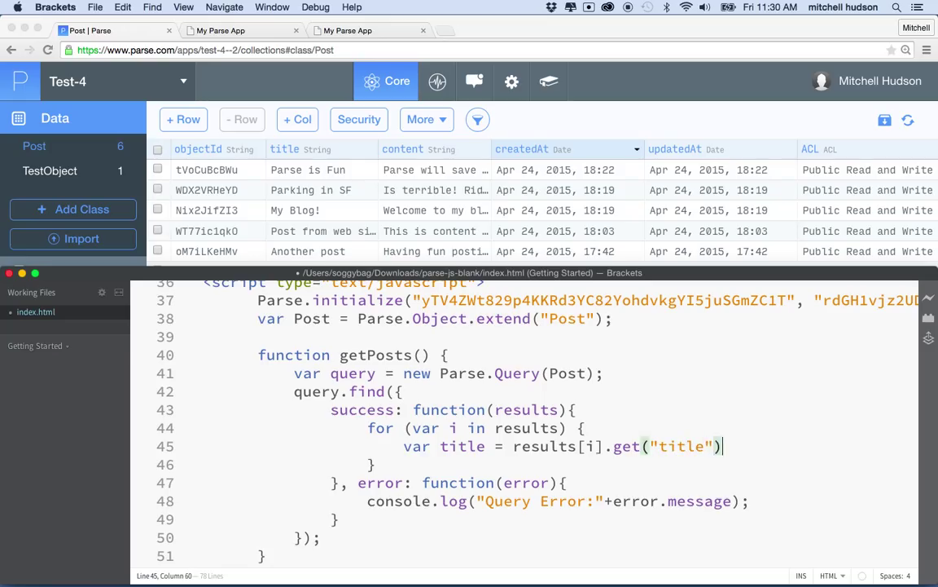
pyautogui.write(';')
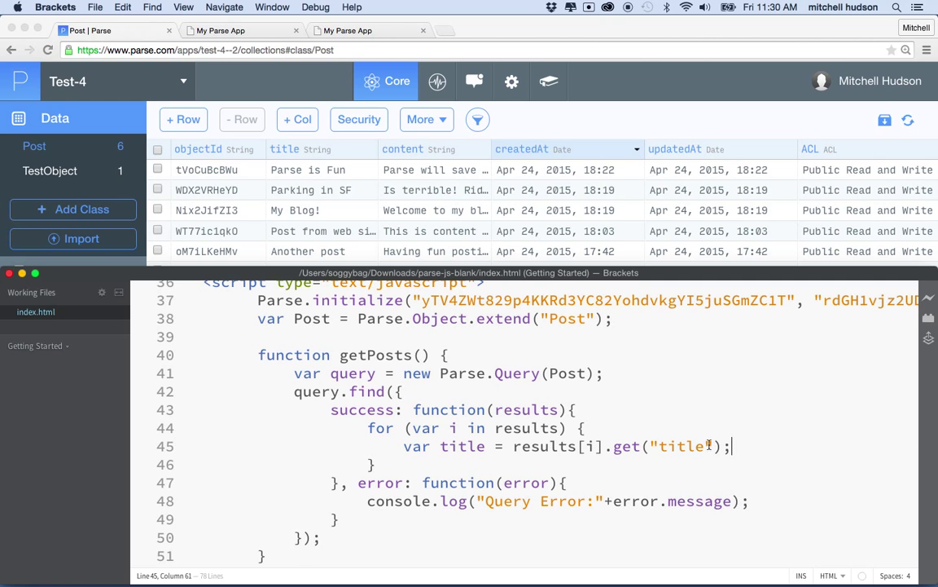
pyautogui.press('Return')
pyautogui.write('var ')
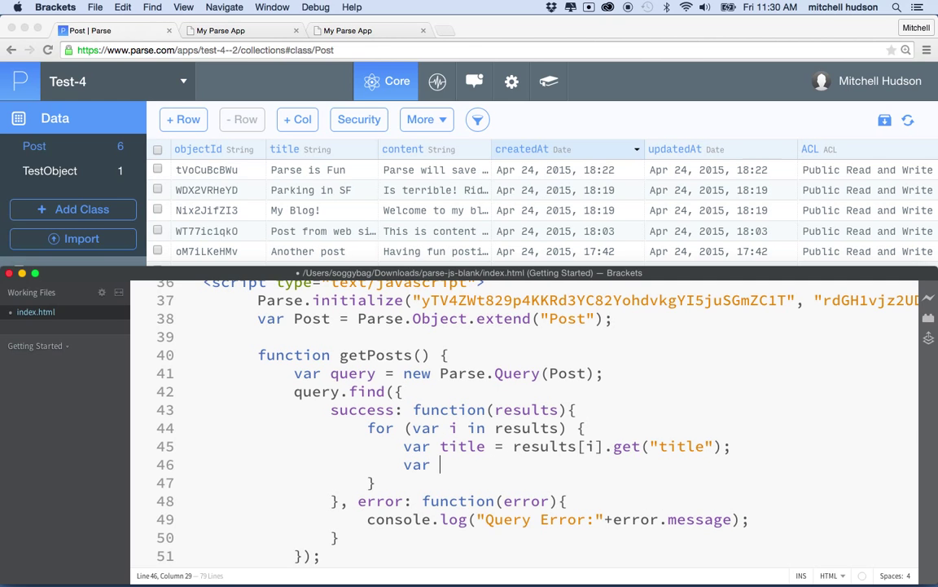
pyautogui.write('content = ')
pyautogui.write('results')
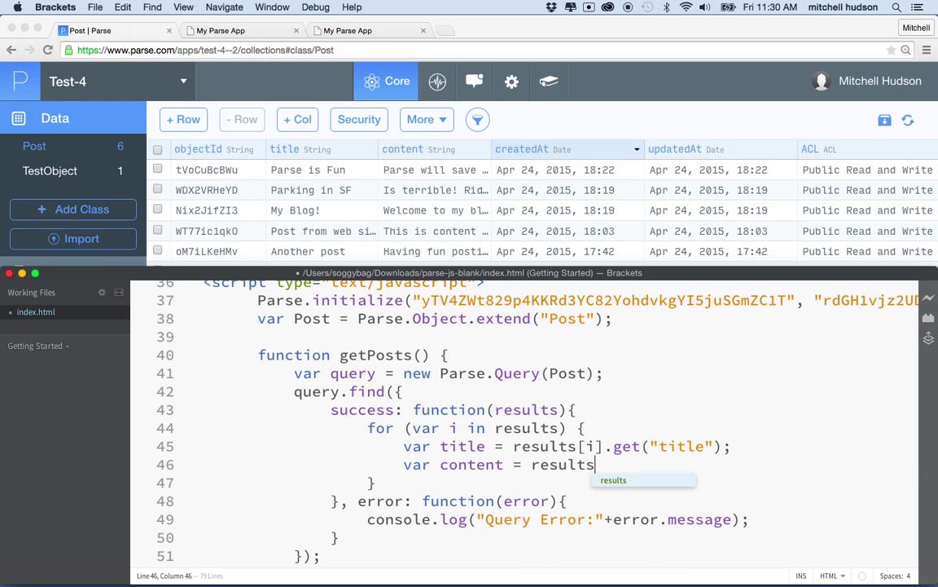
pyautogui.write('[i]')
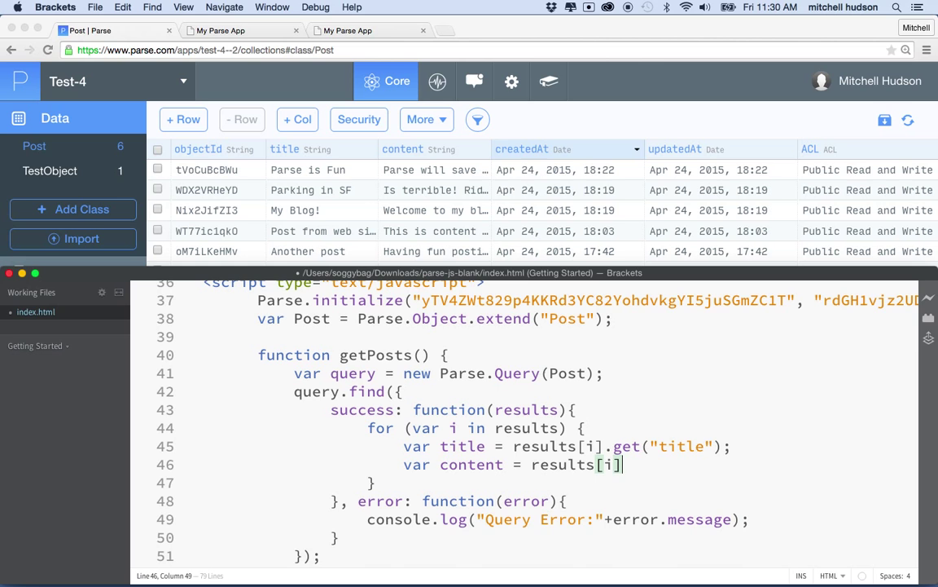
pyautogui.write('.get')
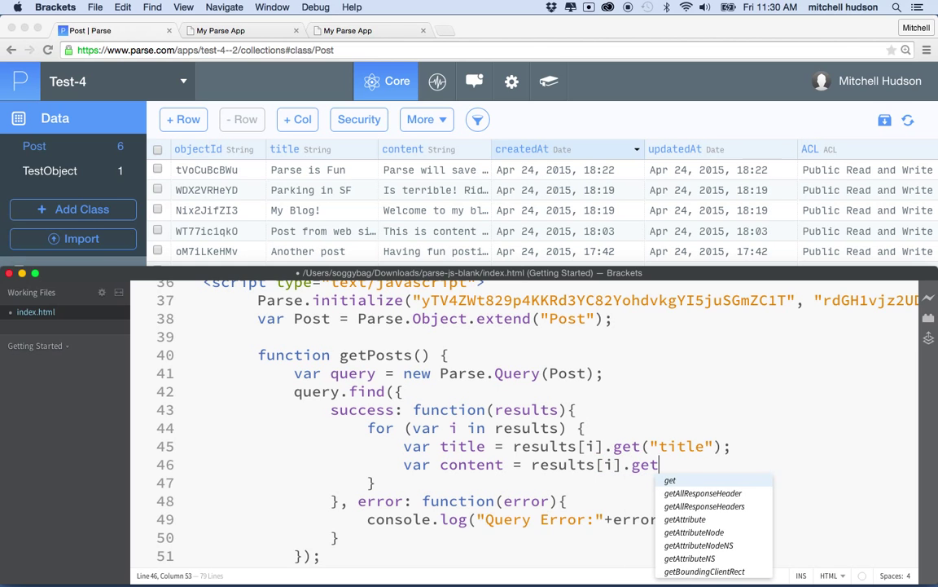
pyautogui.write('();')
# Add var content = results[i].get("content"); on the next line and review both variables.
pyautogui.press('Left')
pyautogui.press('Left')
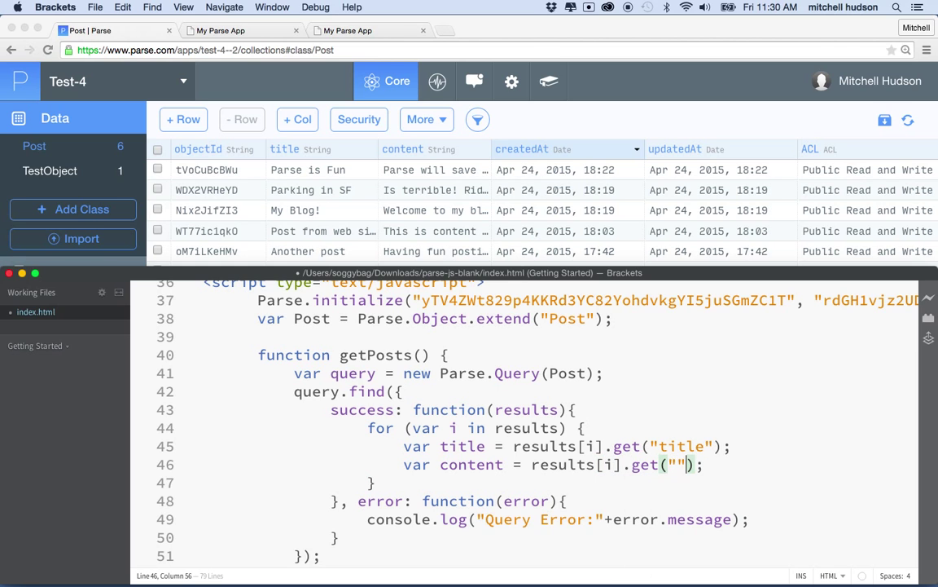
pyautogui.write('"content')
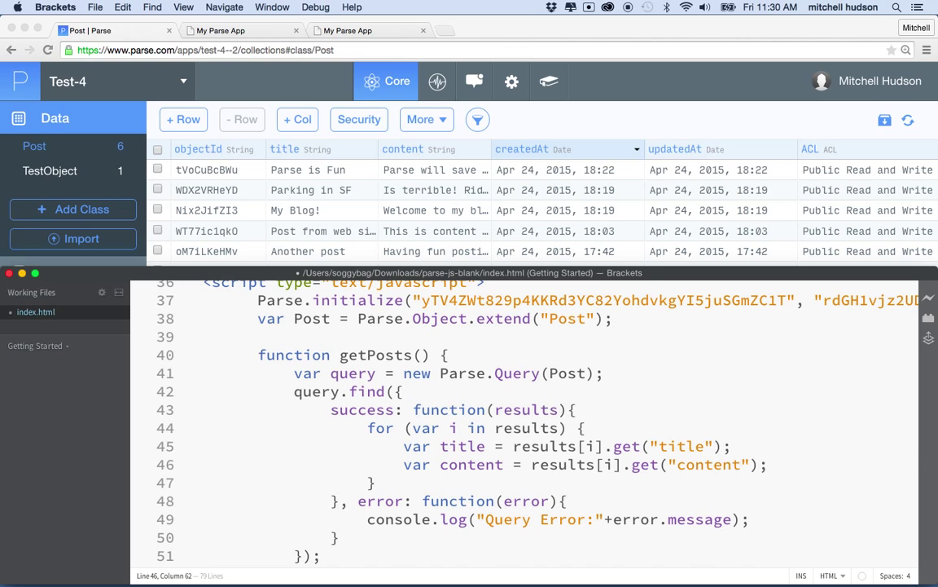
pyautogui.click(683, 448)
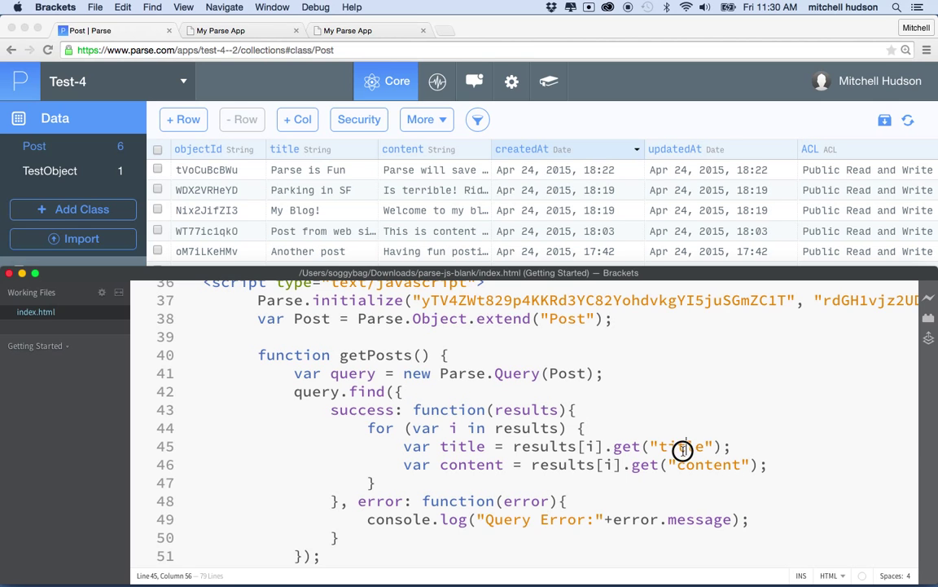
pyautogui.doubleClick(683, 448)
pyautogui.doubleClick(702, 466)
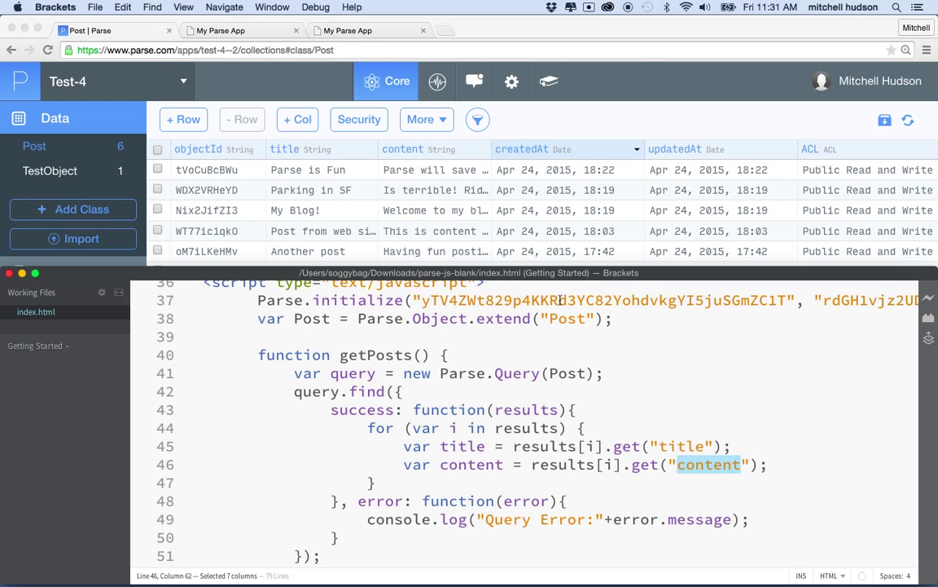
# Add console.log("Title:"+title); inside the loop and save index.html.
pyautogui.click(772, 464)
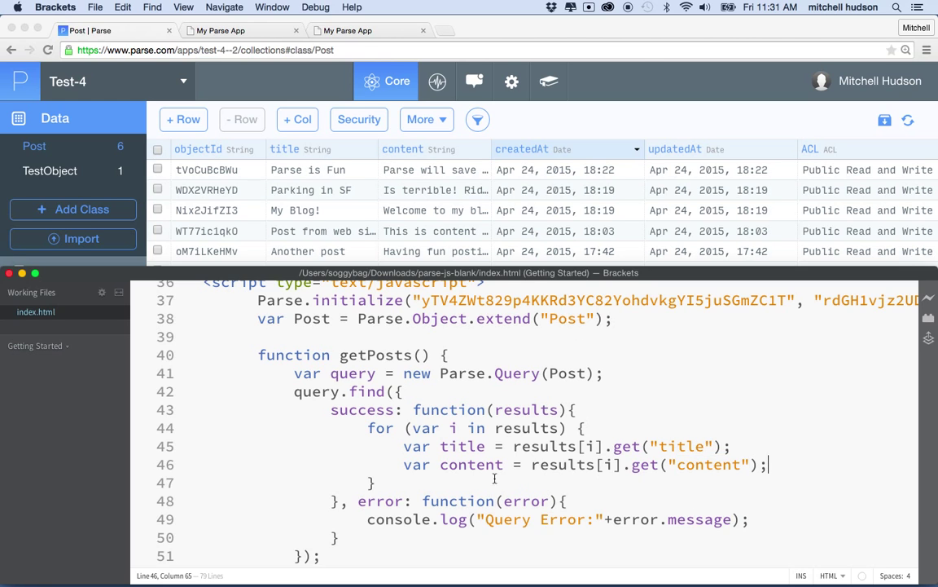
pyautogui.press('Return')
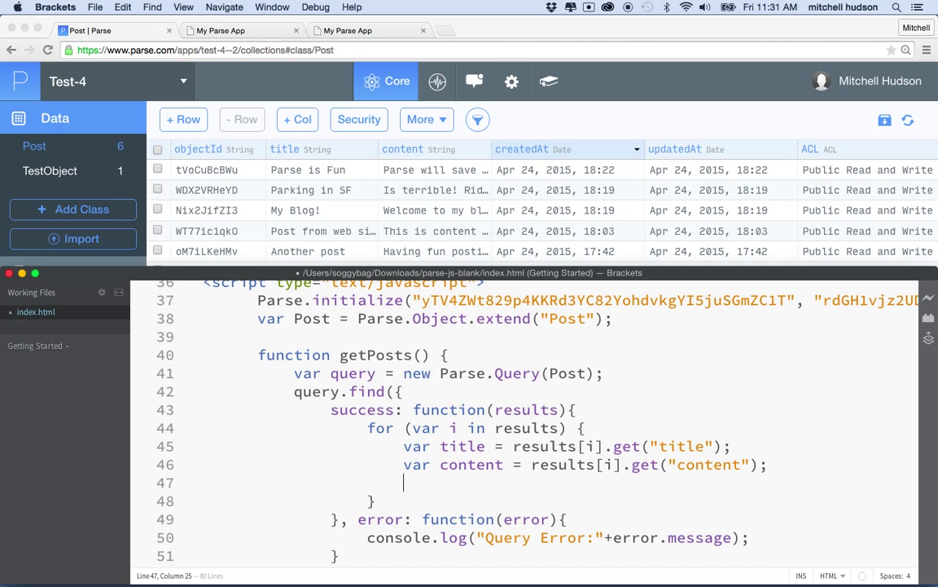
pyautogui.write('cons')
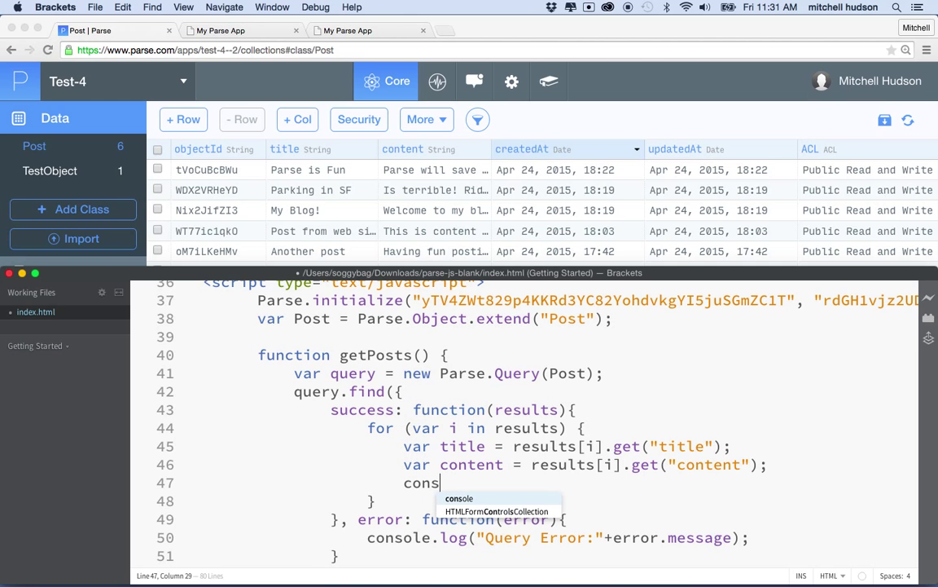
pyautogui.write('ole.log')
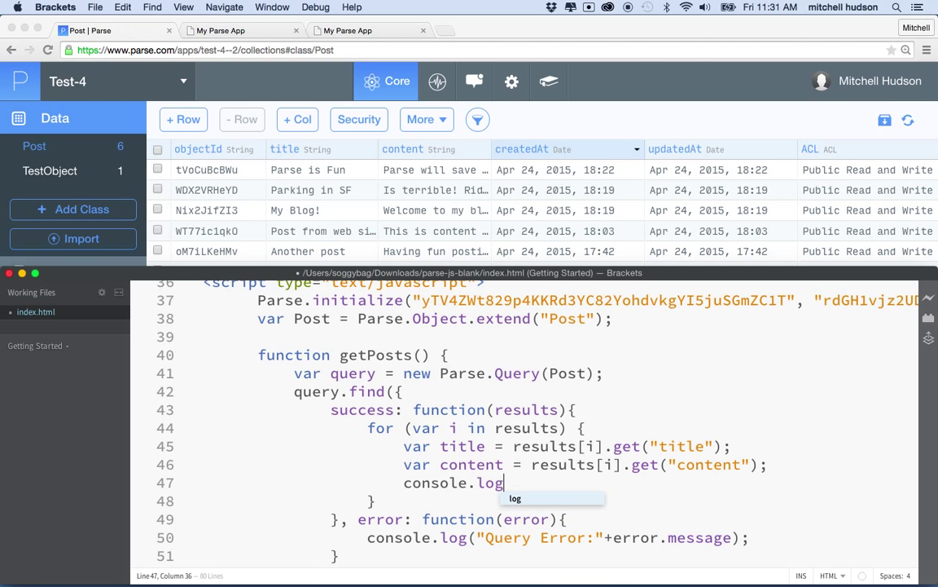
pyautogui.write('();')
pyautogui.press('Left')
pyautogui.press('Left')
pyautogui.write('"')
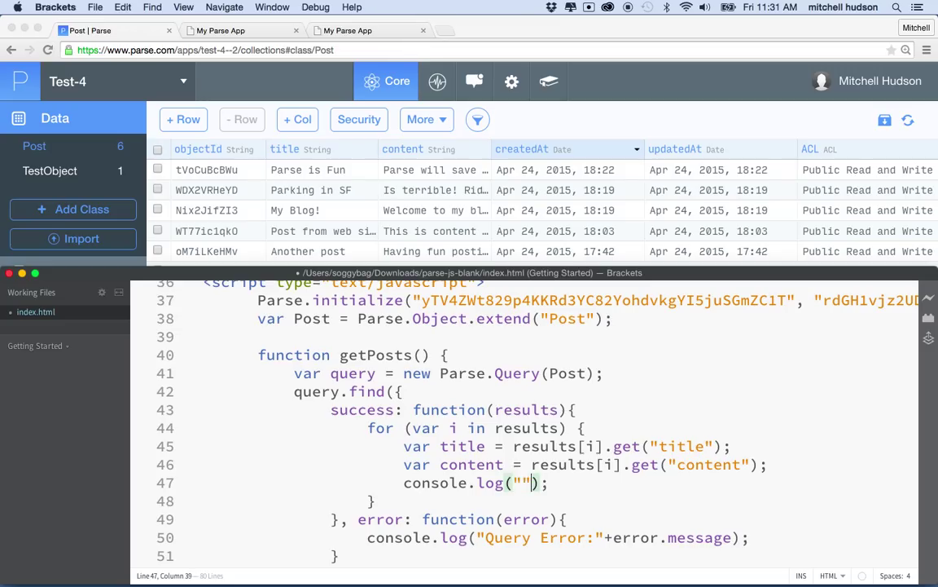
pyautogui.write('Title')
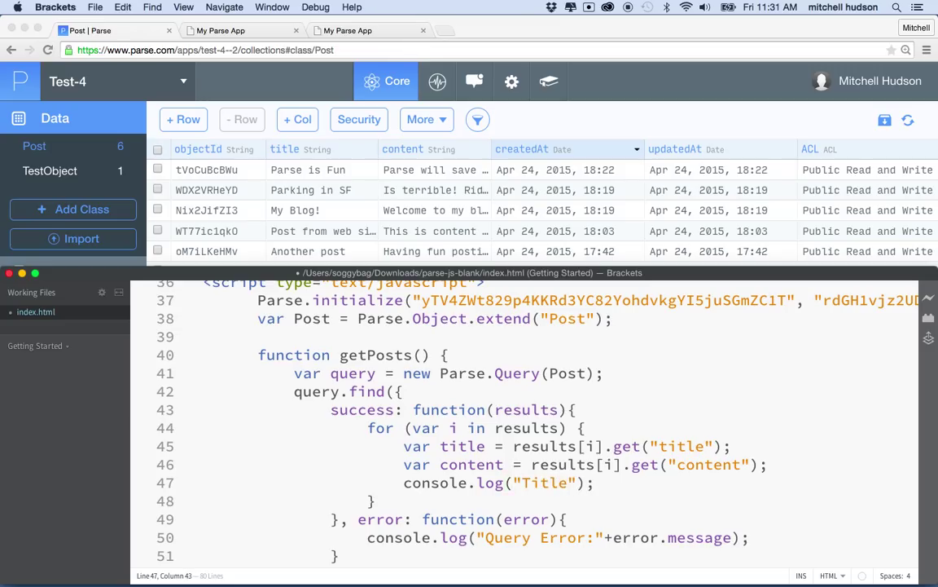
pyautogui.write(':"')
pyautogui.write('+')
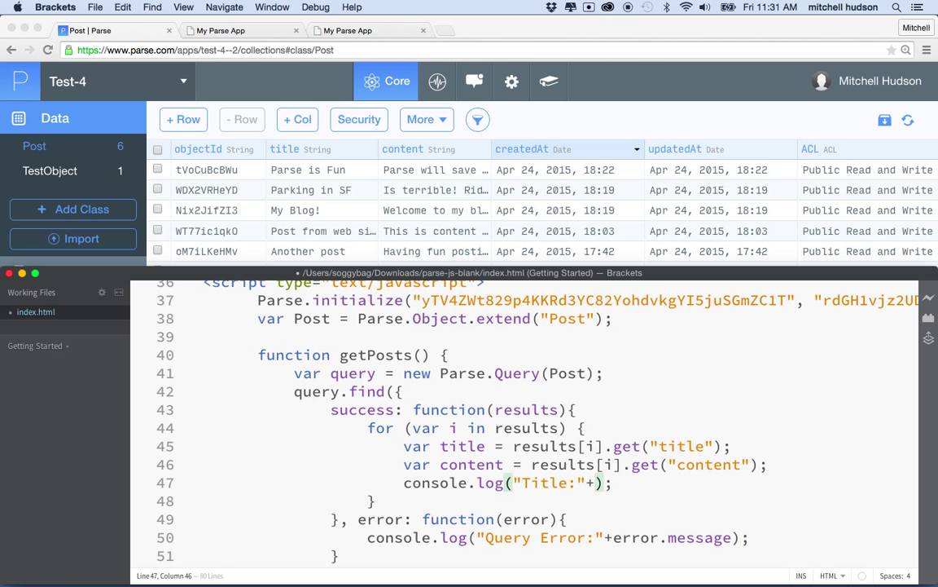
pyautogui.write('title')
pyautogui.press('Escape')
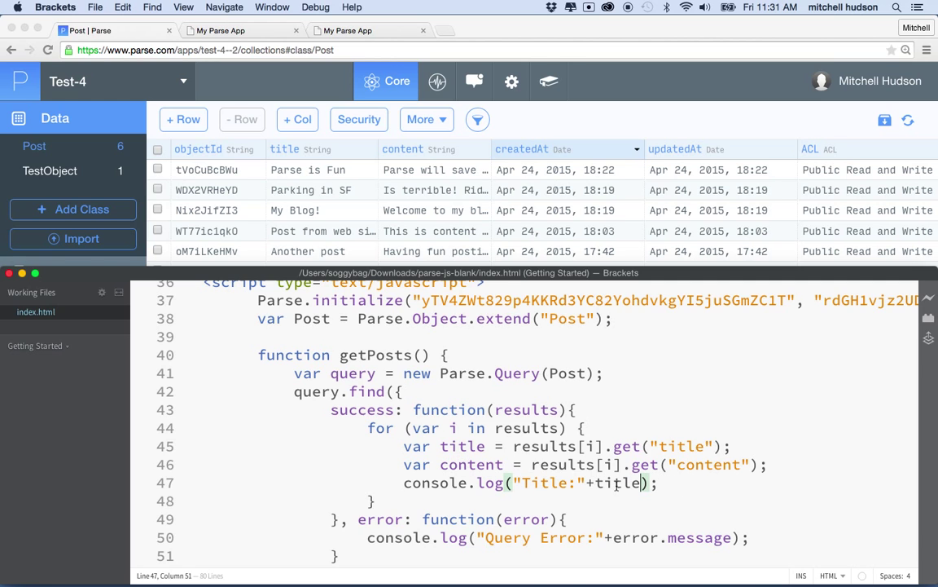
pyautogui.press('super+s')
# Review the getPosts function definition in the editor.
pyautogui.click(623, 96)
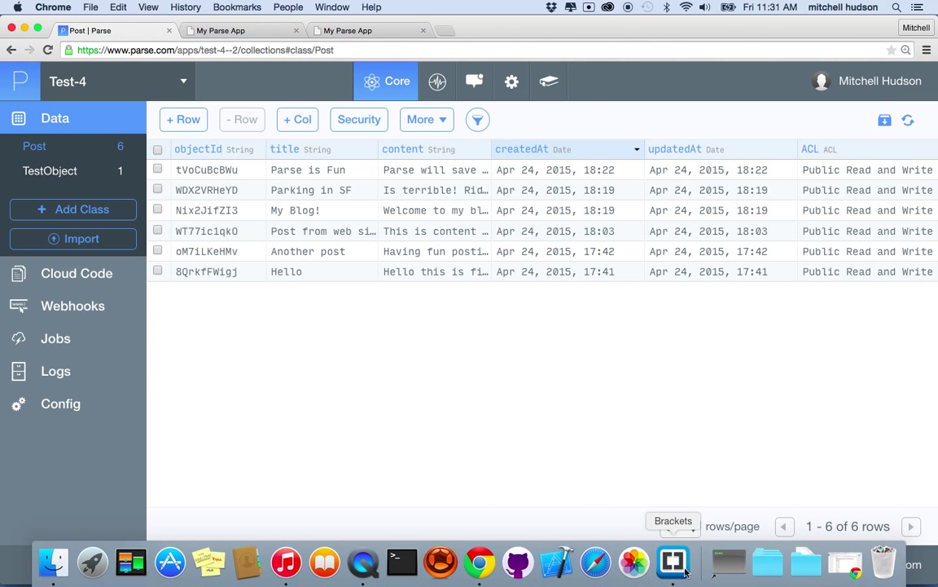
pyautogui.click(673, 562)
pyautogui.scroll(-2, 507, 473)
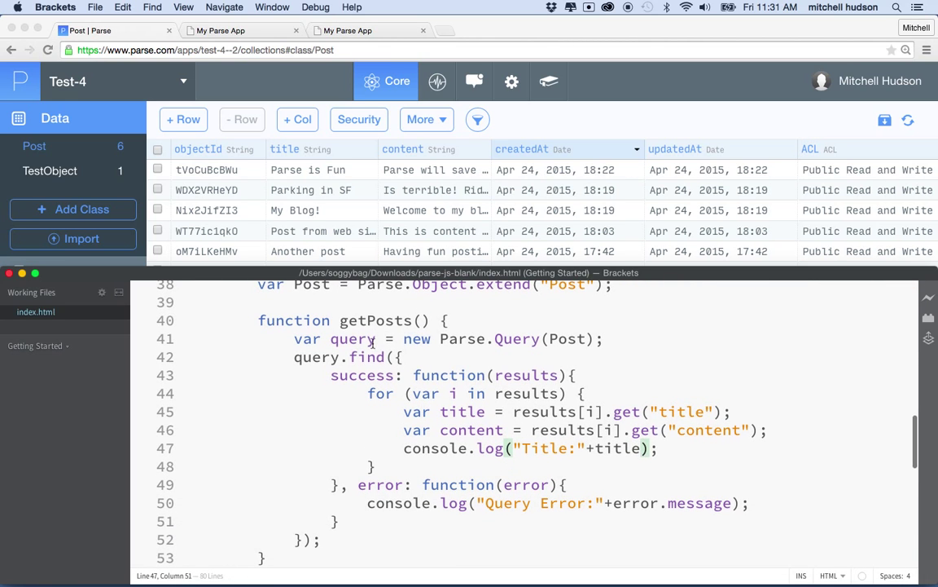
pyautogui.moveTo(340, 322); pyautogui.dragTo(432, 321)
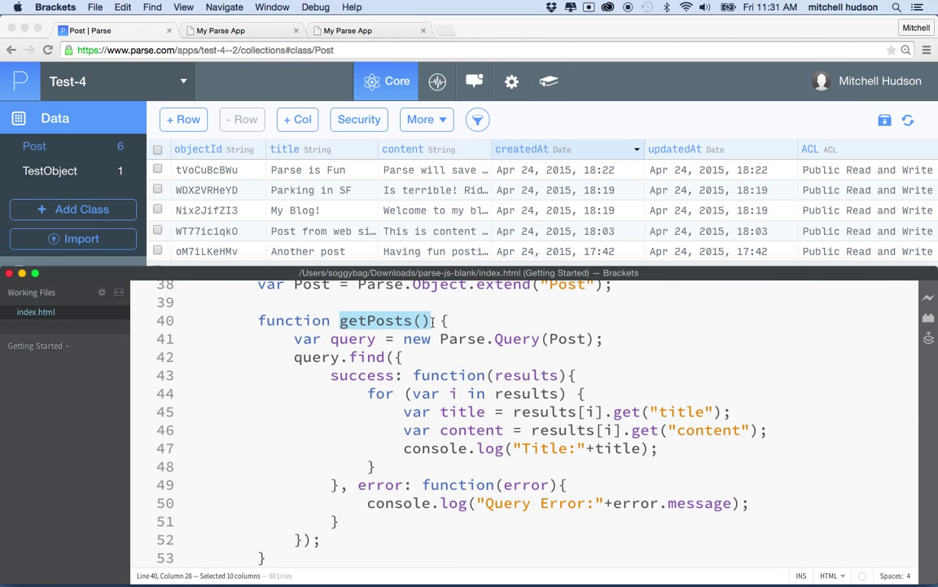
pyautogui.scroll(-1, 432, 320)
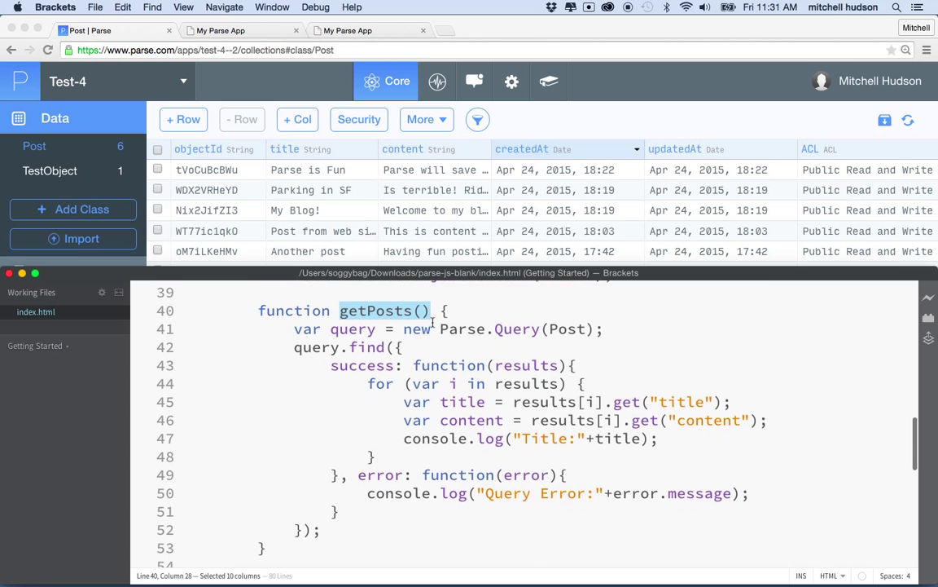
pyautogui.scroll(-1, 433, 320)
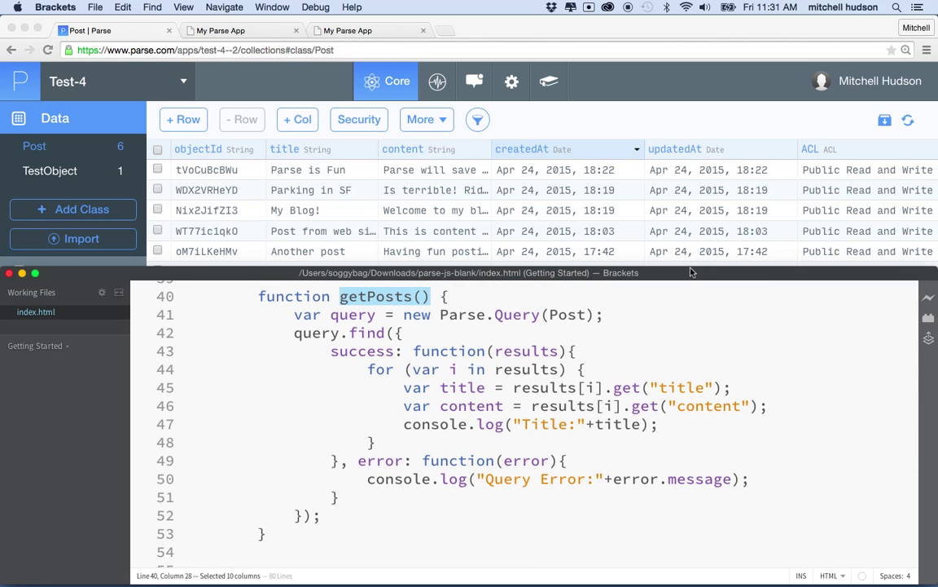
pyautogui.moveTo(691, 271); pyautogui.dragTo(691, 204)
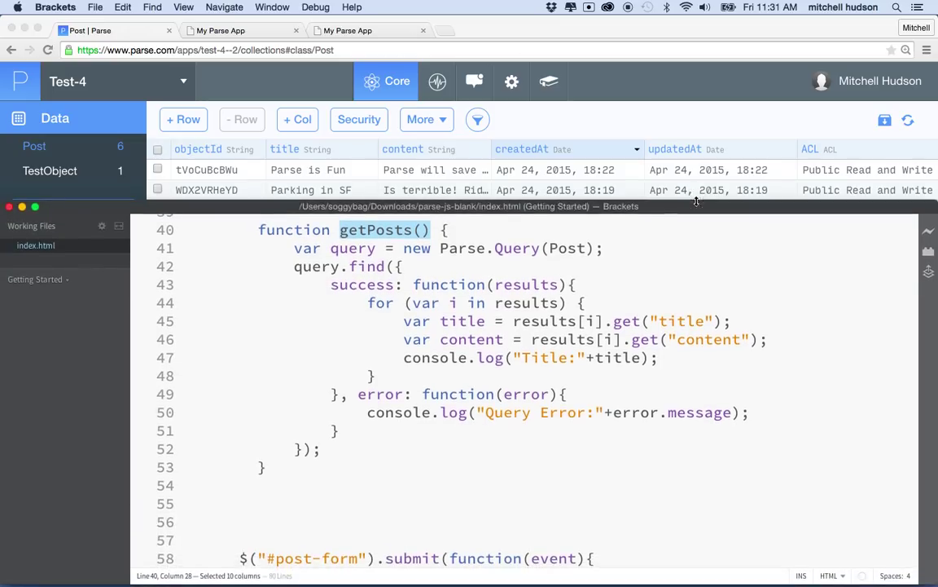
pyautogui.scroll(1, 493, 370)
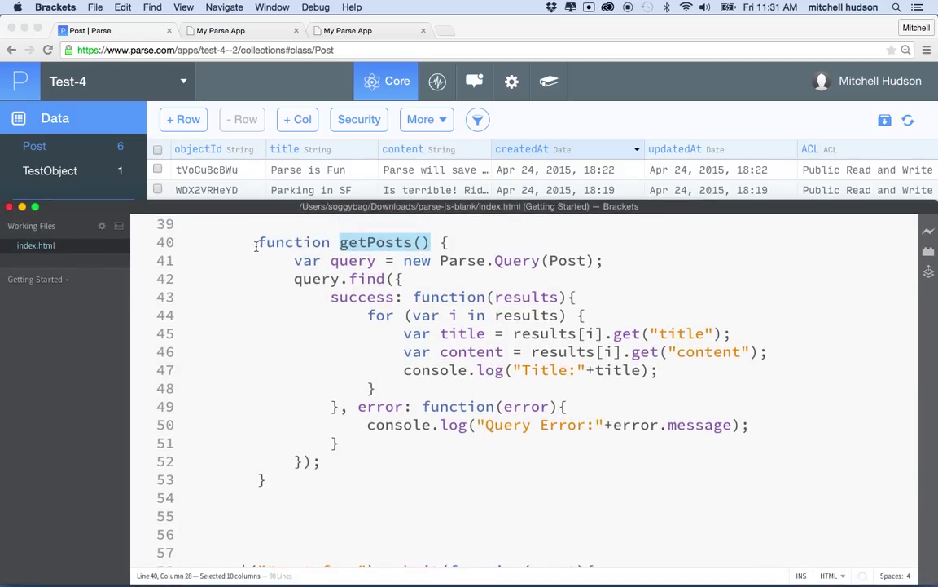
pyautogui.moveTo(259, 242); pyautogui.dragTo(274, 453)
pyautogui.click(275, 452)
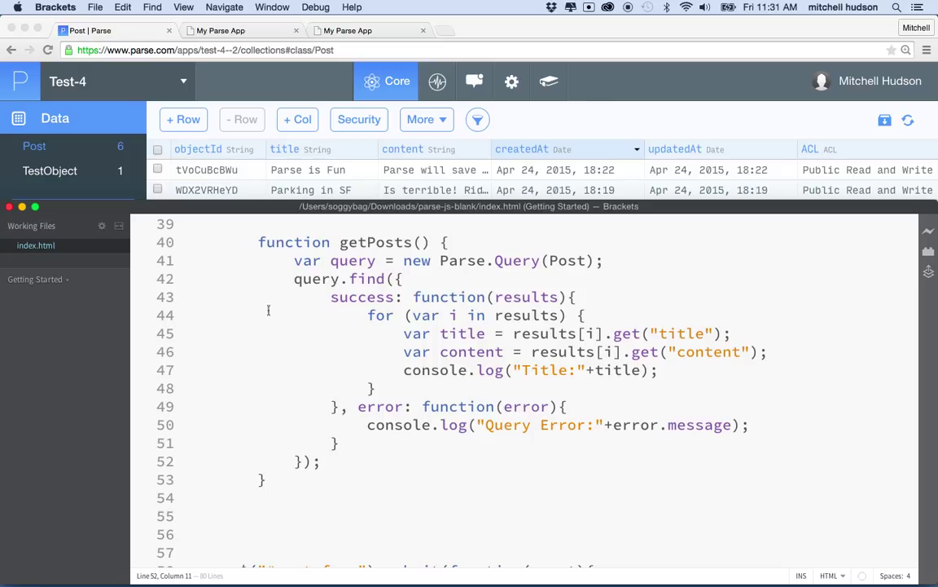
pyautogui.moveTo(340, 242); pyautogui.dragTo(429, 242)
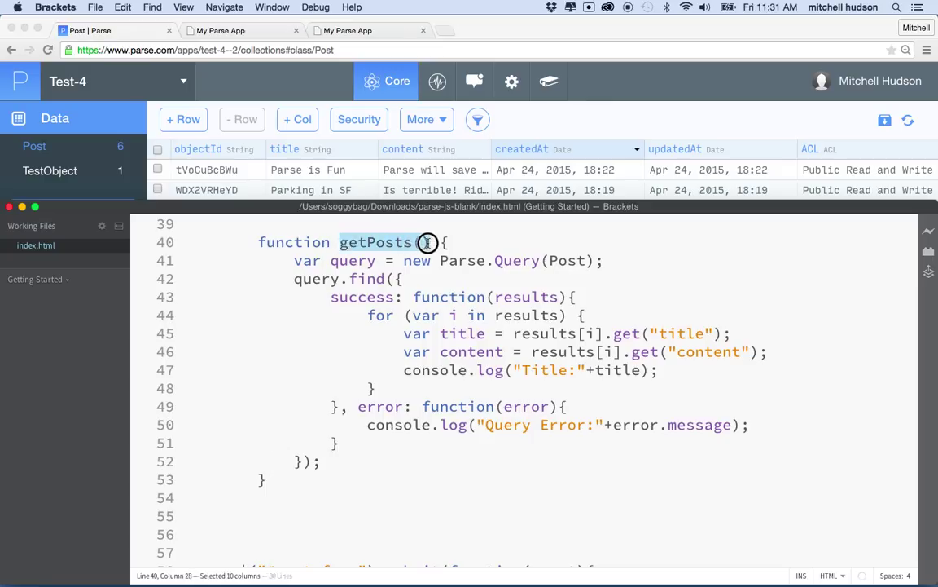
# Add a getPosts(); call on the line below the function and save index.html.
pyautogui.click(265, 513)
pyautogui.press('BackSpace')
pyautogui.press('BackSpace')
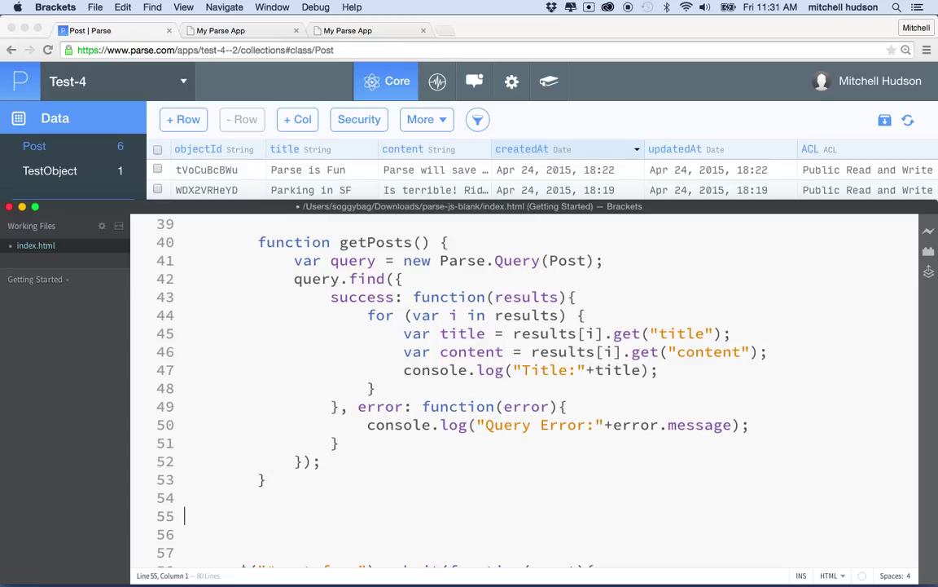
pyautogui.press('BackSpace')
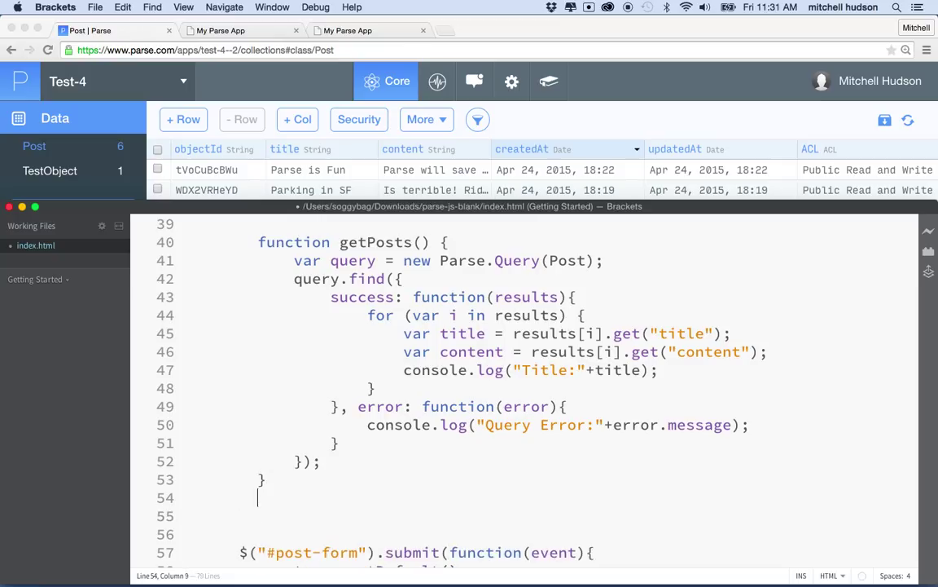
pyautogui.press('Return')
pyautogui.write('getPosts()')
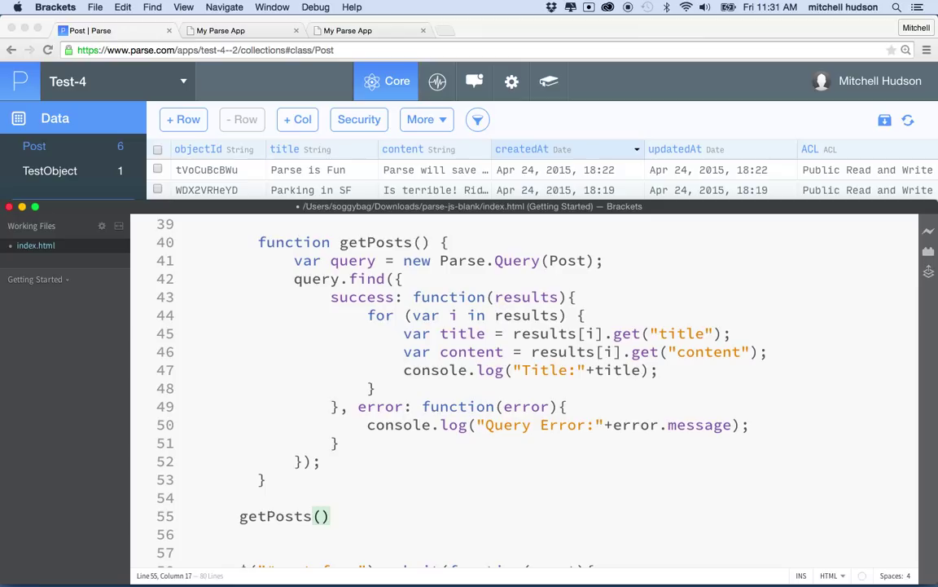
pyautogui.write(';')
pyautogui.press('super+s')
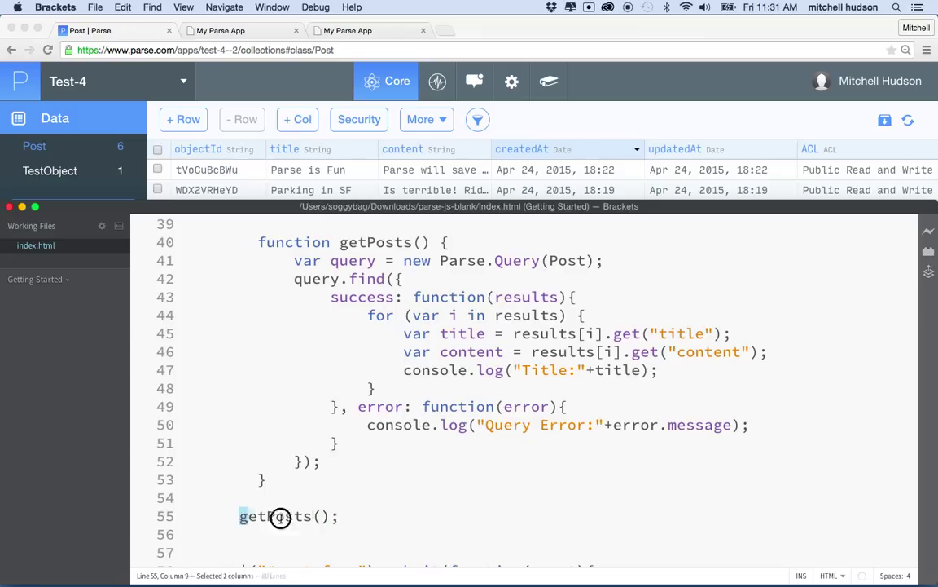
pyautogui.moveTo(280, 516); pyautogui.dragTo(348, 516)
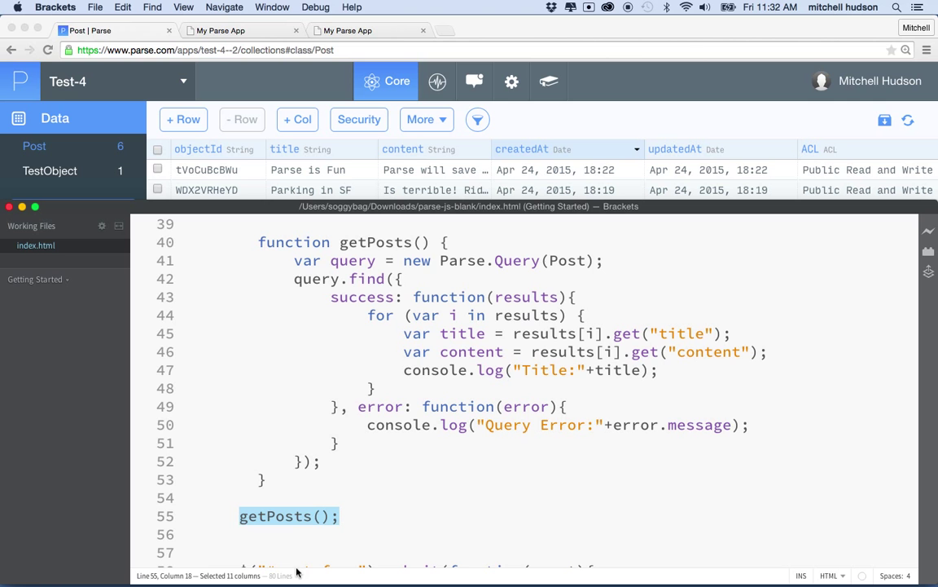
pyautogui.scroll(-3, 277, 497)
pyautogui.scroll(-5, 311, 544)
pyautogui.scroll(-3, 311, 544)
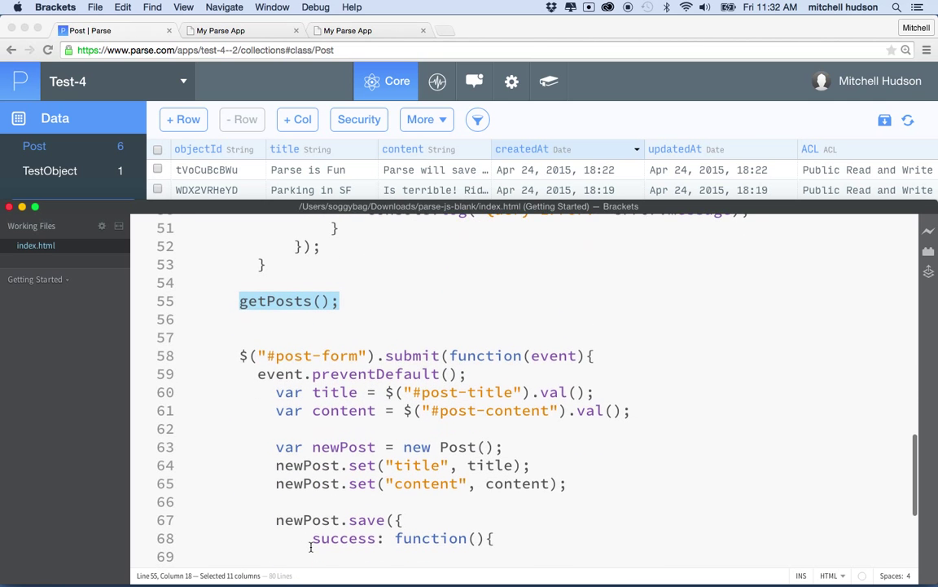
pyautogui.scroll(-3, 311, 545)
pyautogui.scroll(-2, 312, 544)
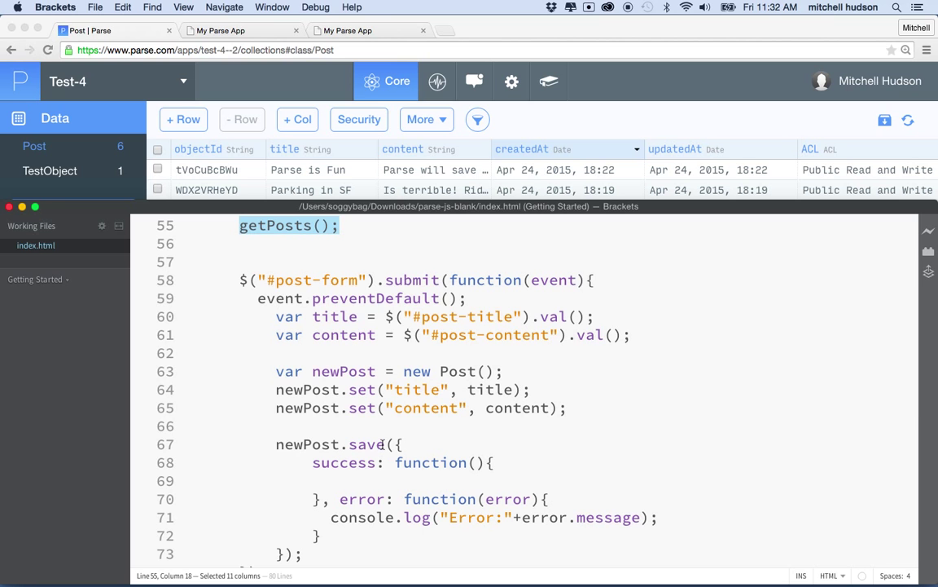
pyautogui.scroll(5, 381, 444)
pyautogui.scroll(3, 380, 444)
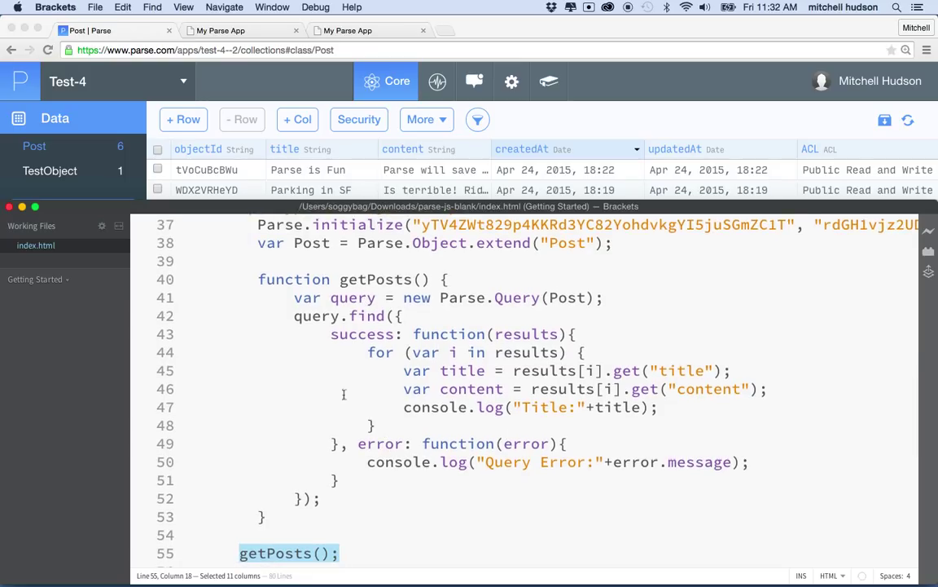
pyautogui.click(536, 152)
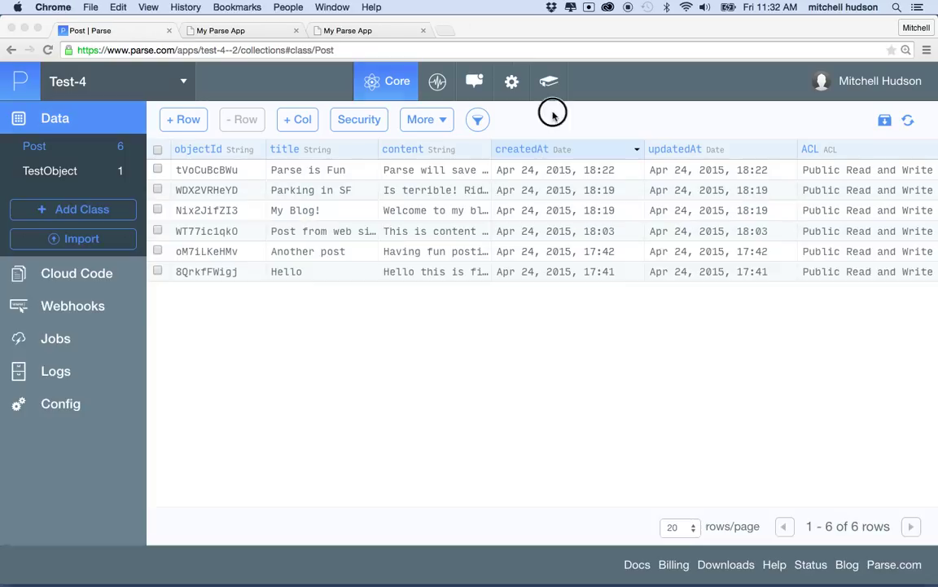
# Reload the local My Parse App page so the console logs all six post titles, then return to Brackets.
pyautogui.click(359, 31)
pyautogui.press('super+r')
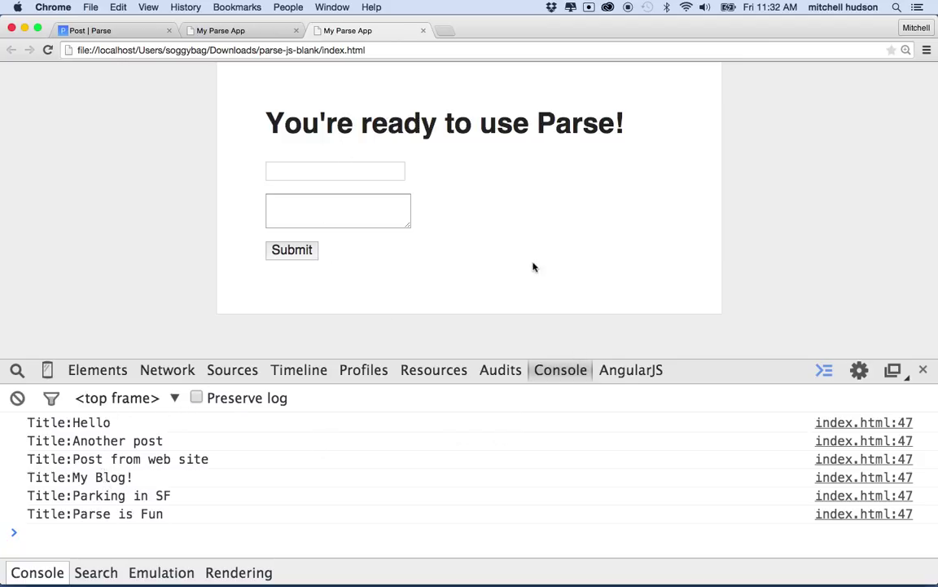
pyautogui.rightClick(518, 221)
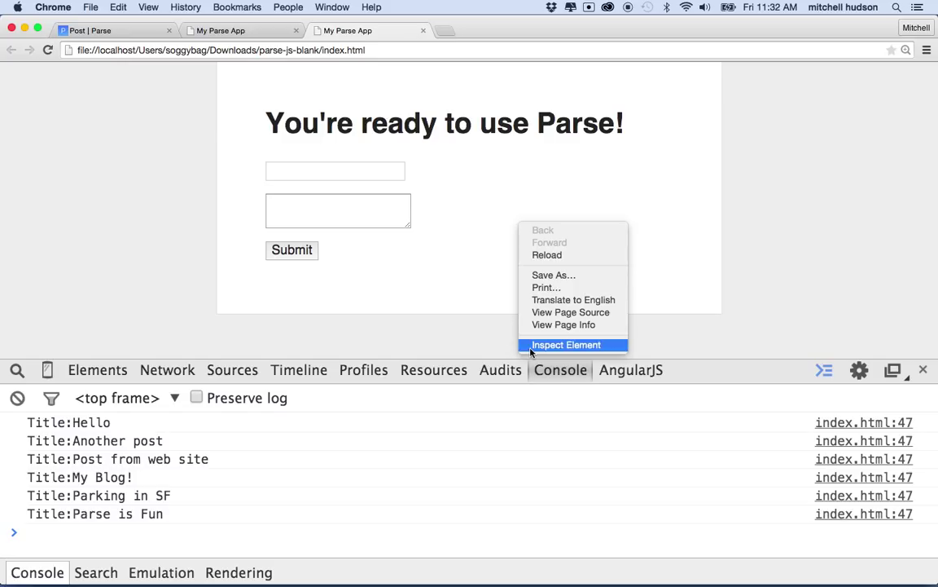
pyautogui.click(555, 373)
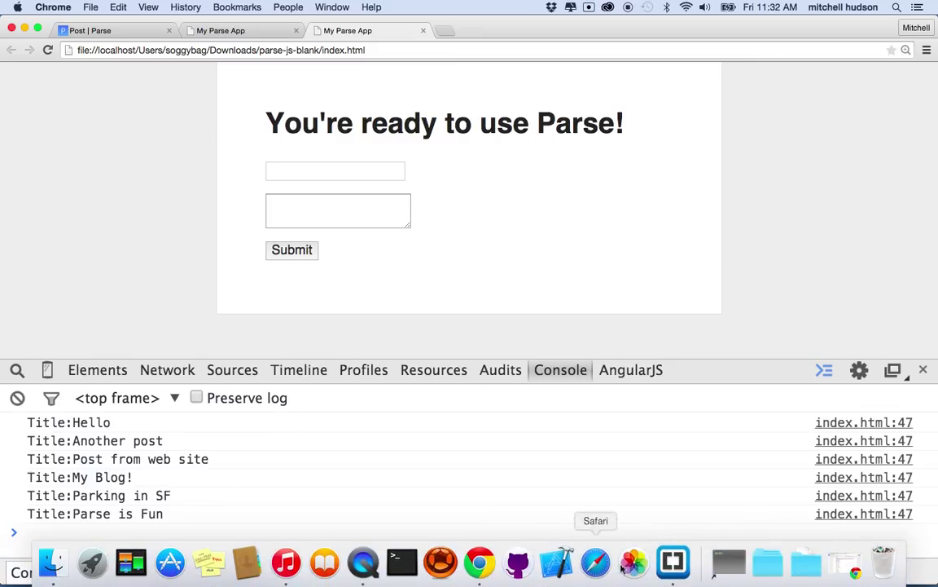
pyautogui.click(674, 562)
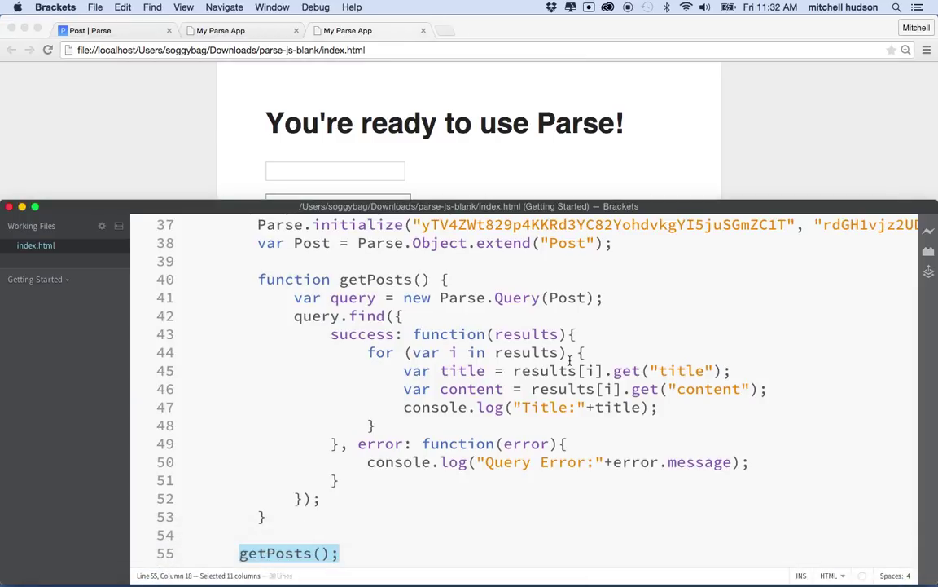
# Add var output = ""; at the start of the success handler.
pyautogui.moveTo(405, 407); pyautogui.dragTo(655, 407)
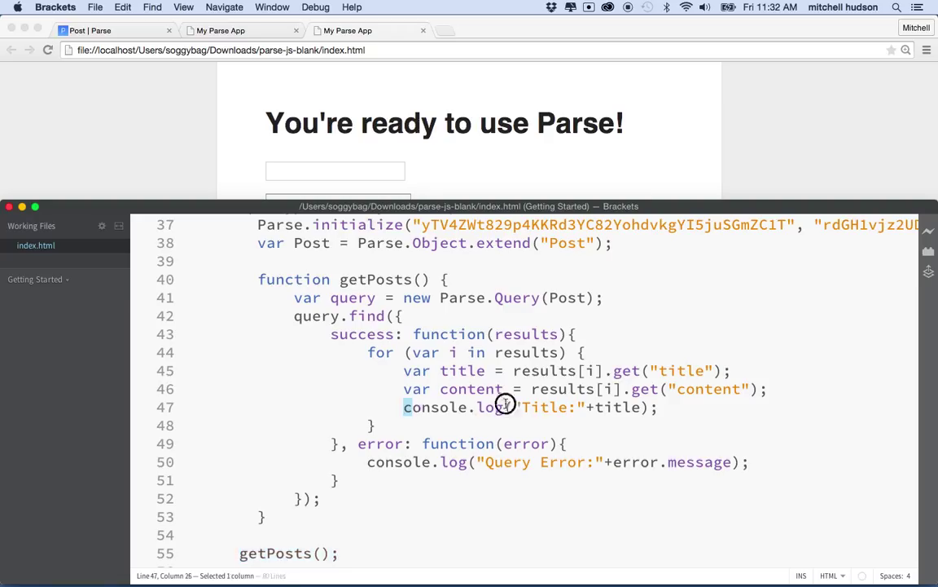
pyautogui.scroll(1, 655, 406)
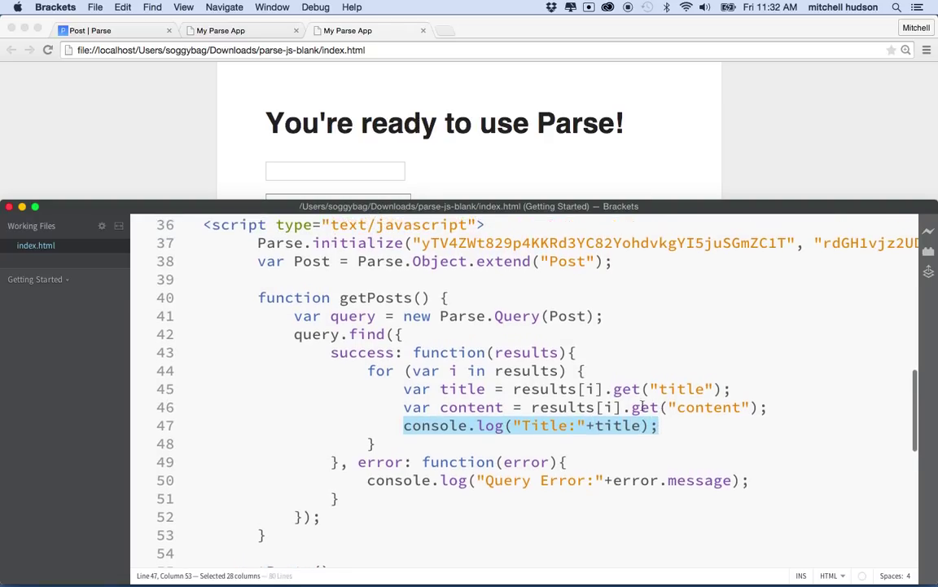
pyautogui.click(597, 356)
pyautogui.press('Return')
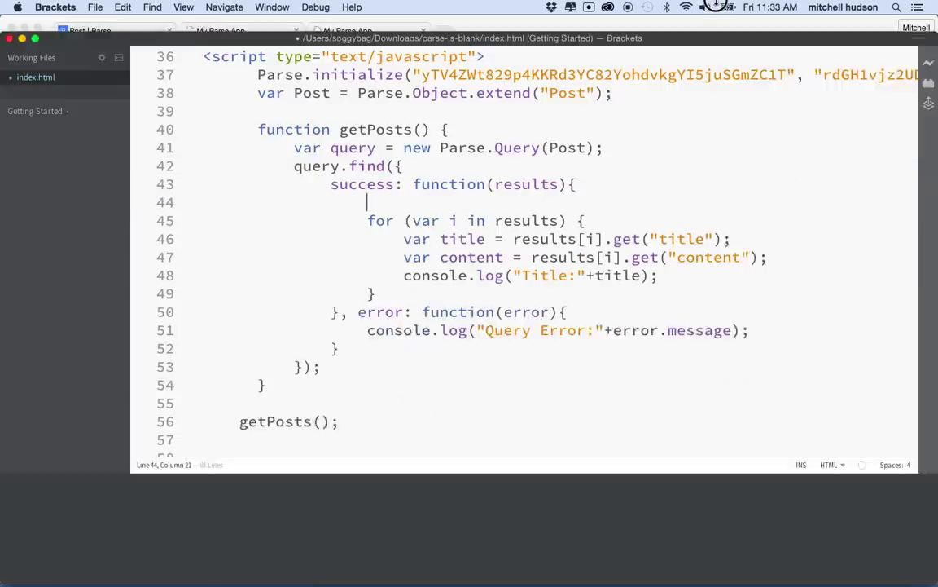
pyautogui.moveTo(707, 198); pyautogui.dragTo(707, 15)
pyautogui.write('var')
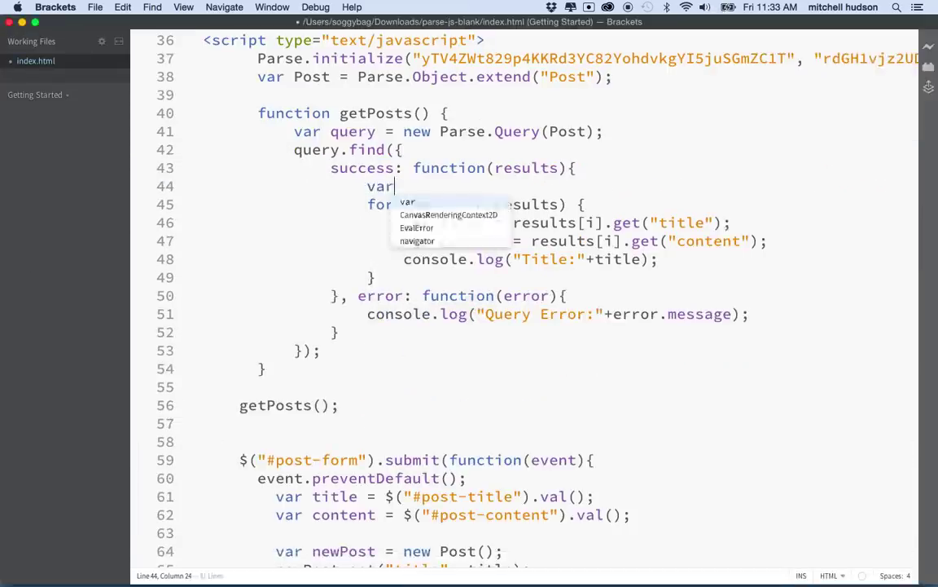
pyautogui.write(' output = ')
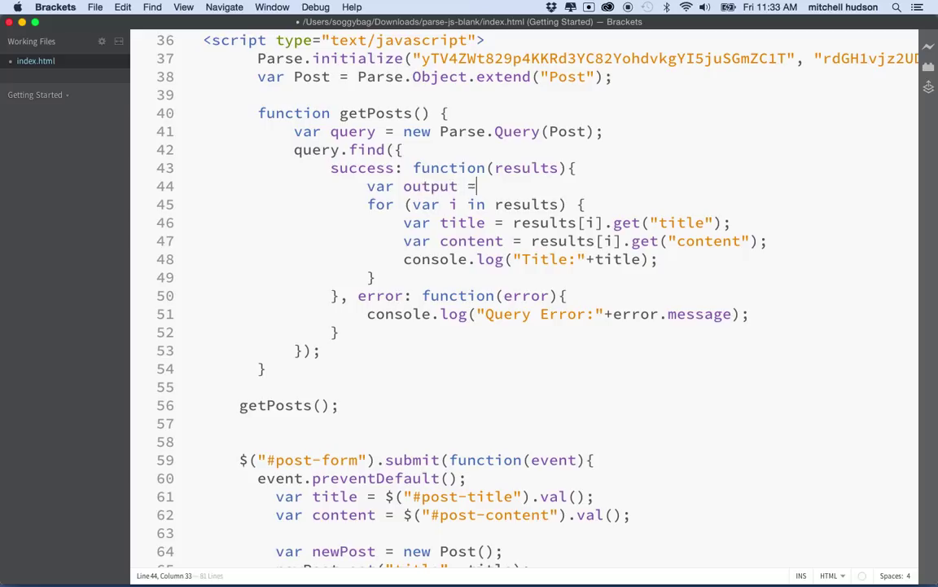
pyautogui.write('"";')
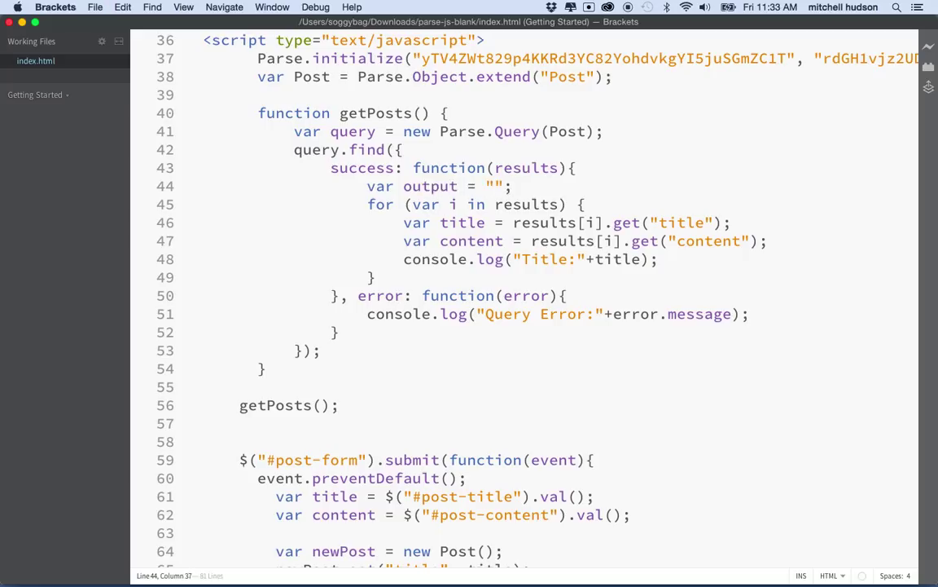
# Comment out the title console.log line and start an output += ""; line below it.
pyautogui.click(404, 259)
pyautogui.write('//')
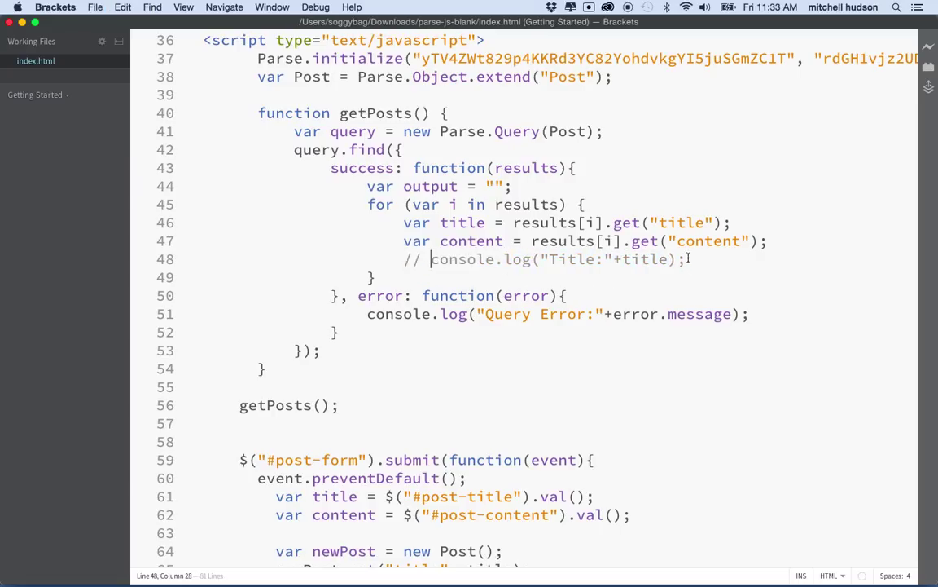
pyautogui.click(687, 258)
pyautogui.press('Return')
pyautogui.write('ou')
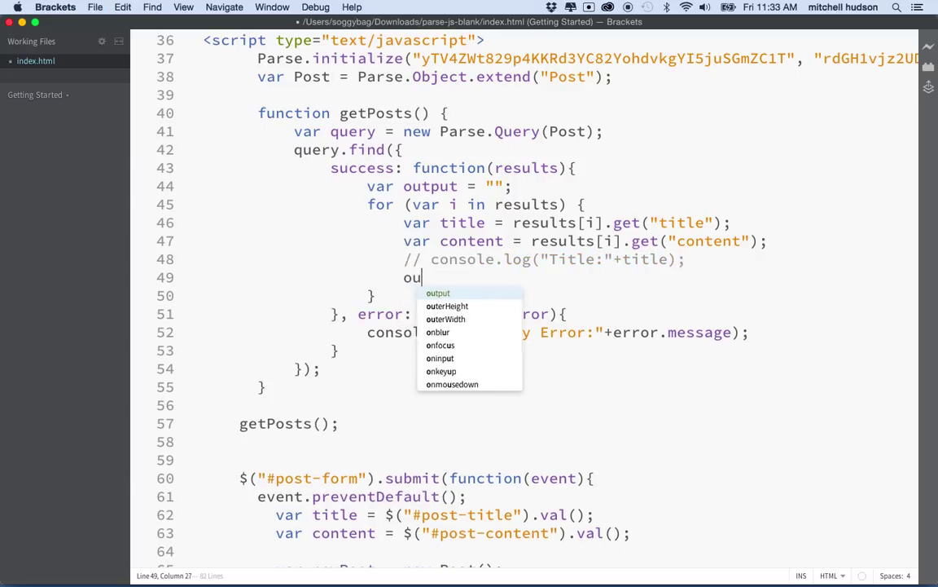
pyautogui.write('tput ')
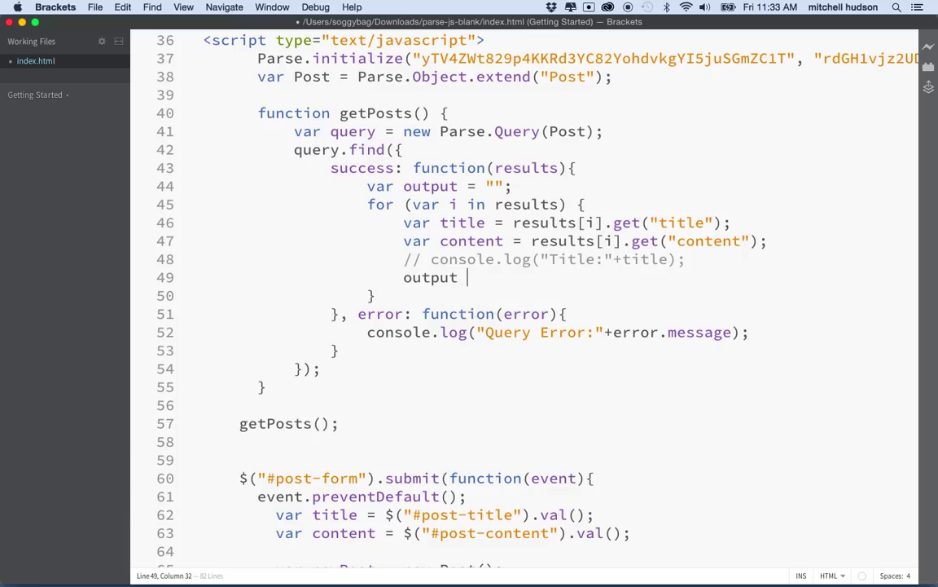
pyautogui.write('+= ""')
pyautogui.write(';')
pyautogui.scroll(5, 522, 244)
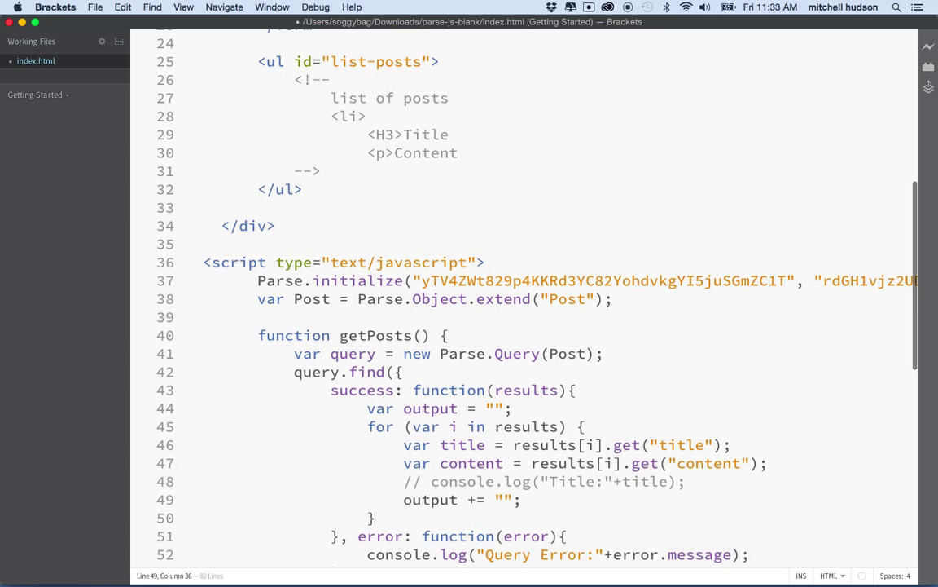
pyautogui.scroll(3, 521, 244)
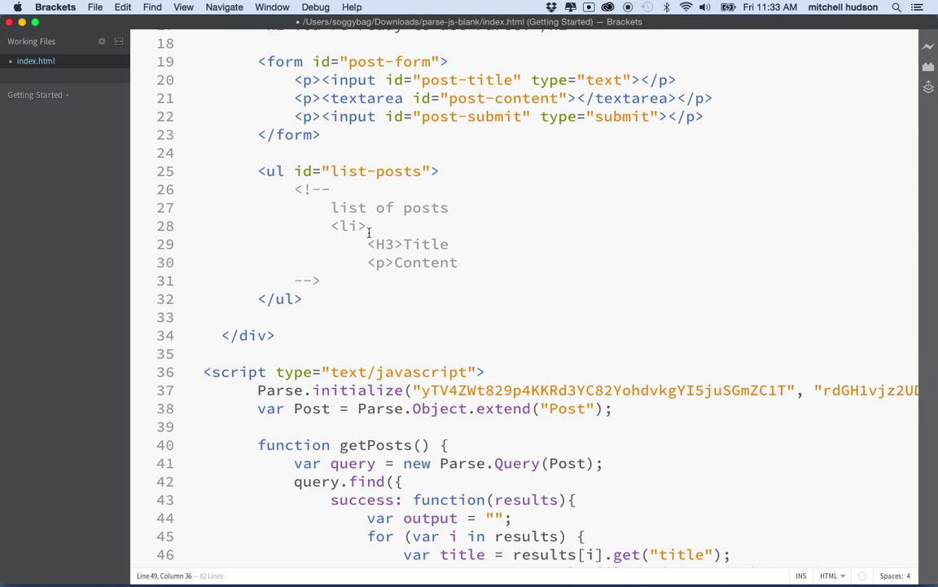
pyautogui.scroll(-3, 391, 277)
pyautogui.scroll(-5, 424, 285)
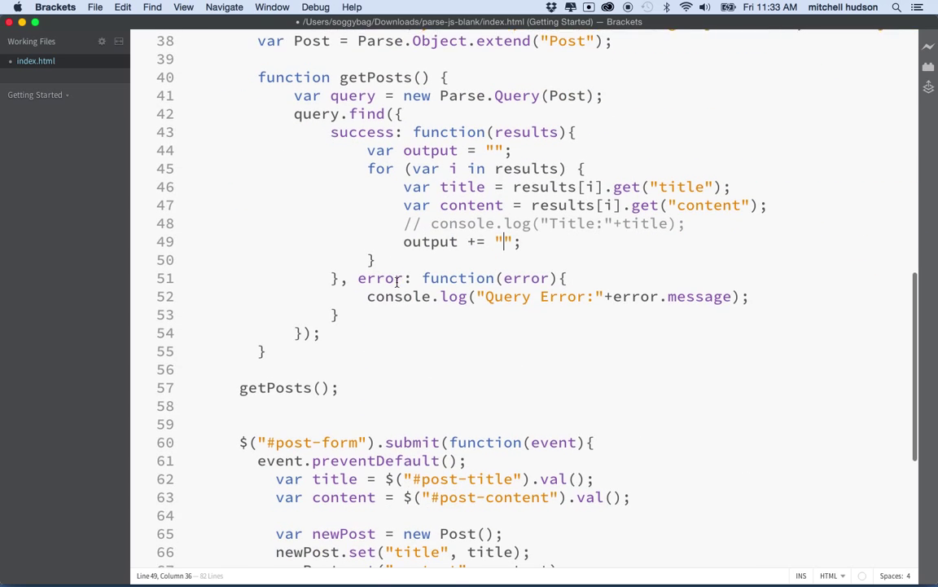
pyautogui.write('<')
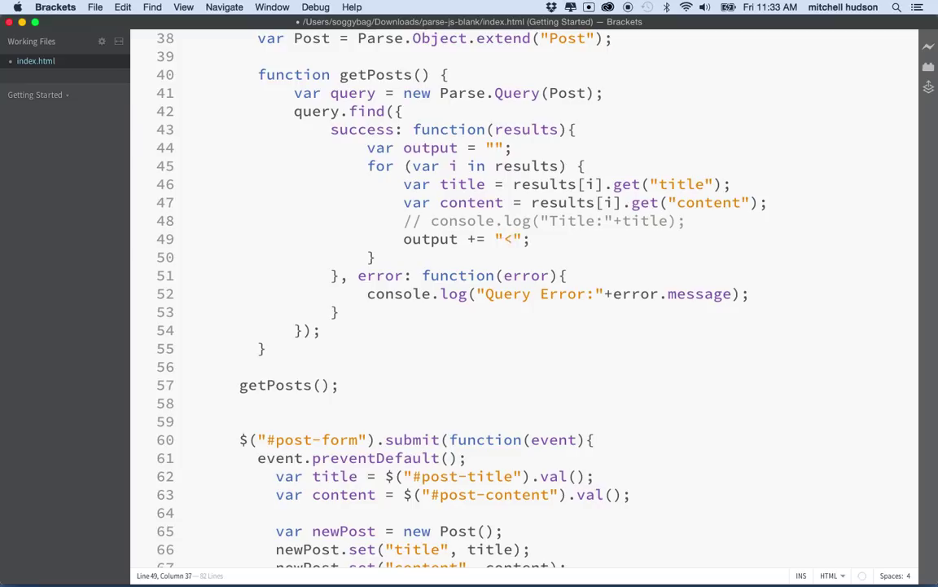
pyautogui.write('li>')
# Append "<li>" and "<h3>"+title+"</h3>" to output on lines 49–50.
pyautogui.press('Right')
pyautogui.press('Return')
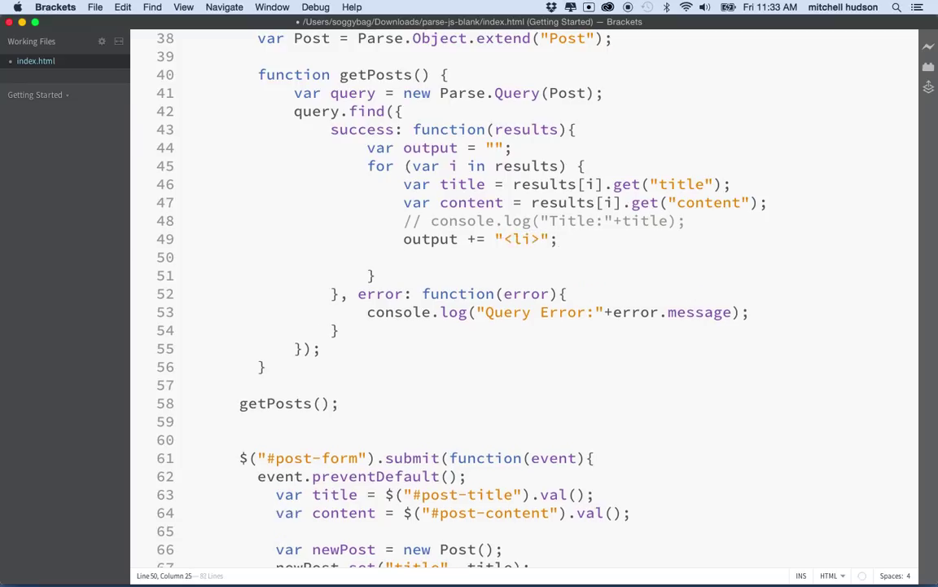
pyautogui.write('output')
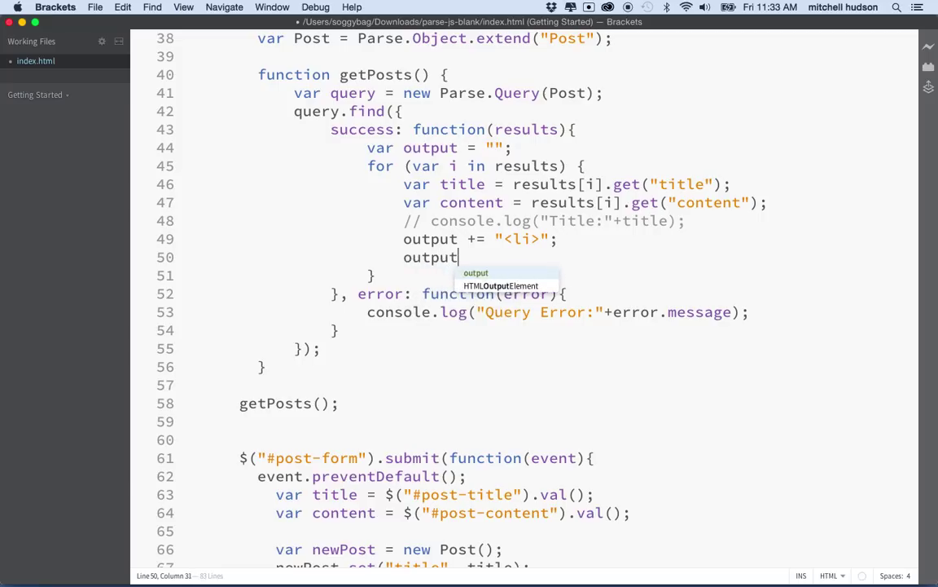
pyautogui.write(' +=""')
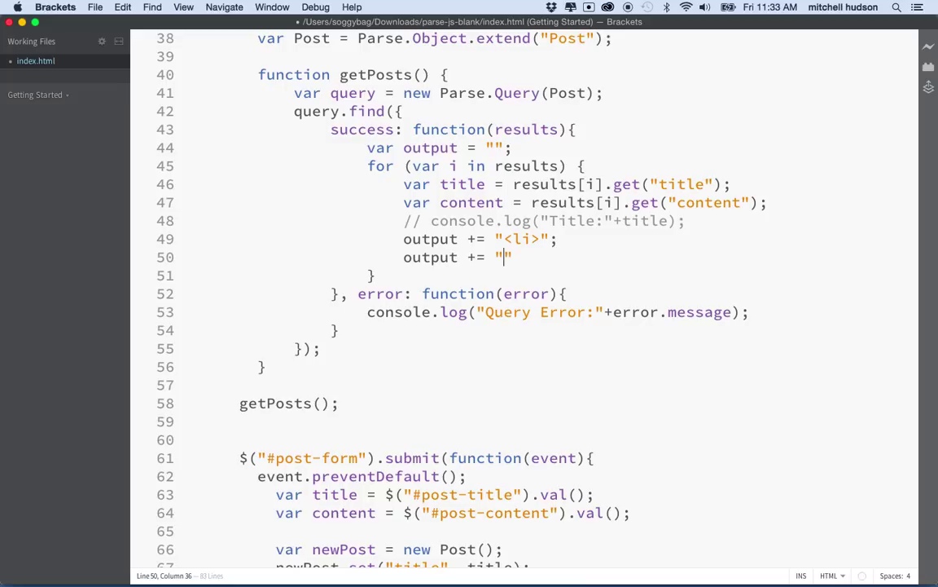
pyautogui.write('<h')
pyautogui.write('3>"')
pyautogui.write('title')
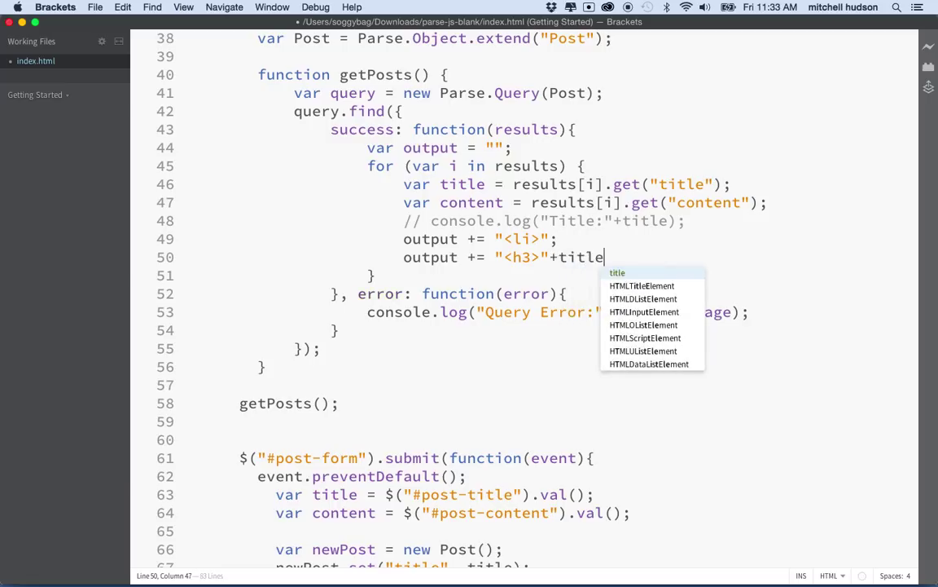
pyautogui.write('+"')
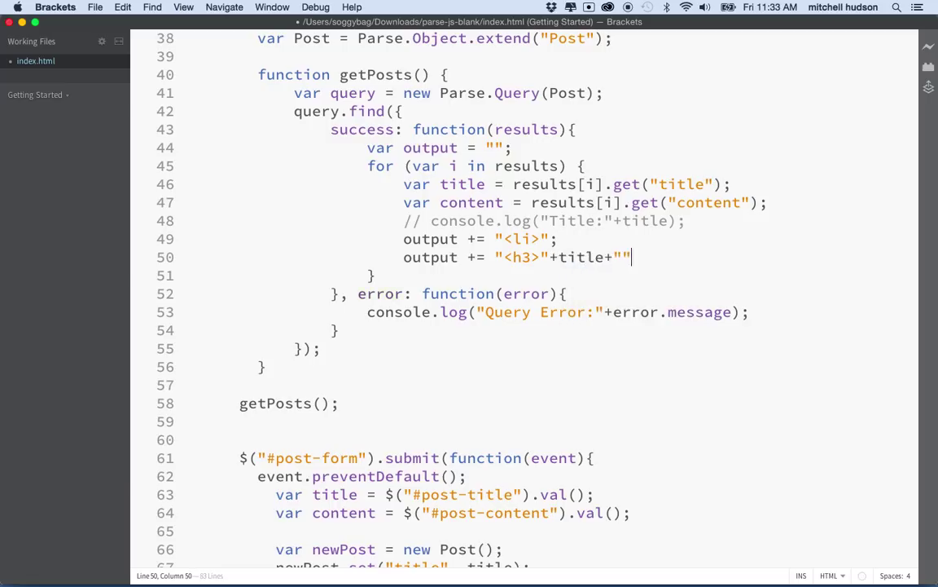
pyautogui.write('</')
pyautogui.write('h3>"')
pyautogui.write(';')
pyautogui.press('Return')
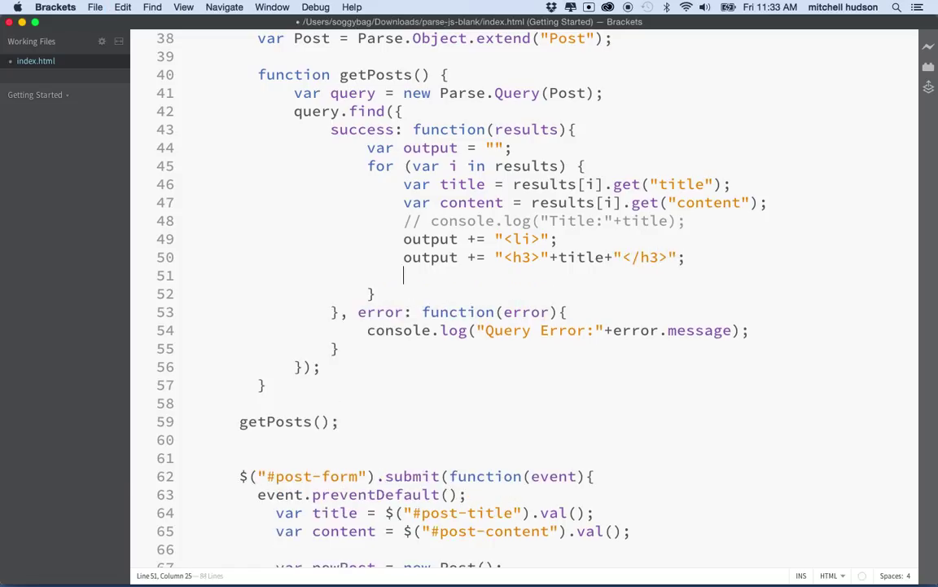
pyautogui.write('outpu')
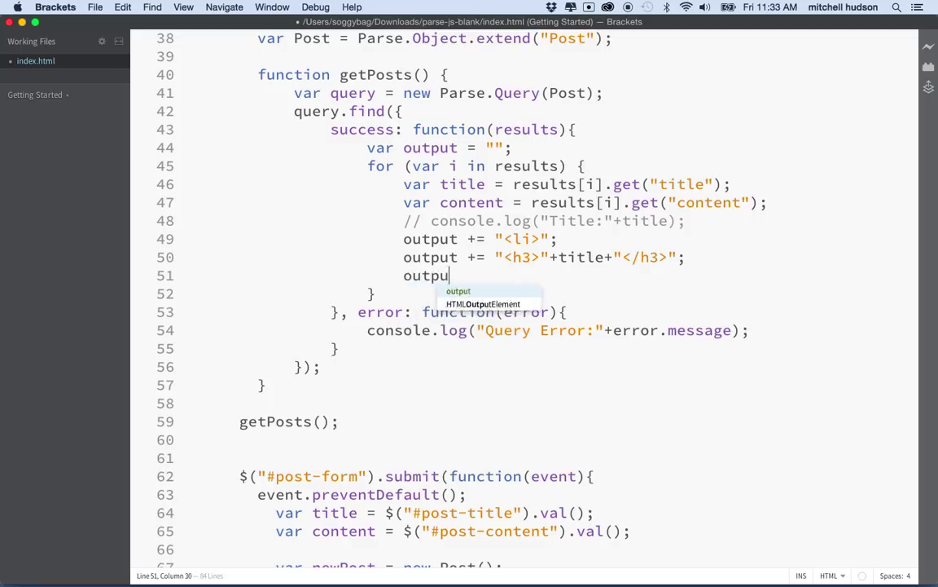
pyautogui.write('t += ')
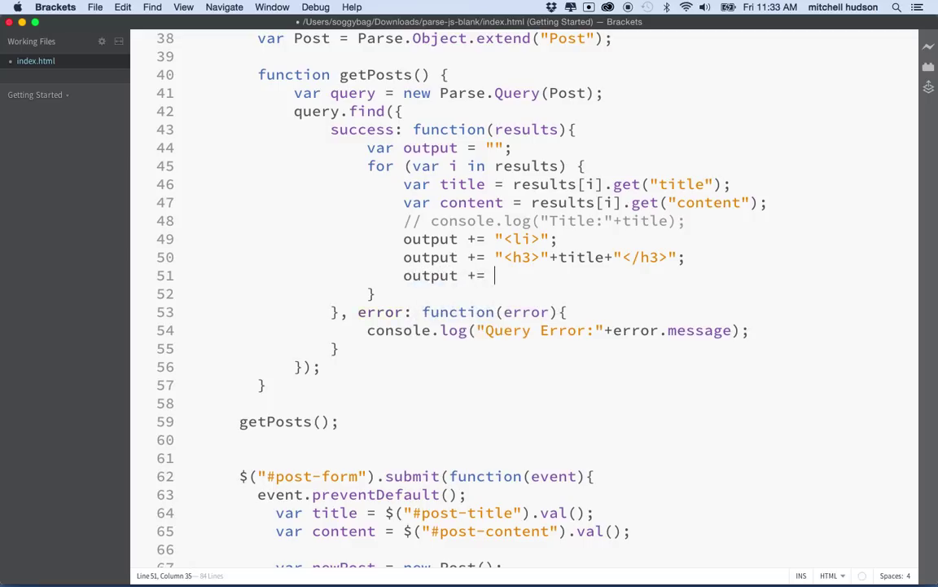
pyautogui.write('"";')
pyautogui.press('Left')
pyautogui.press('Left')
pyautogui.write('<p>')
pyautogui.write('"+co')
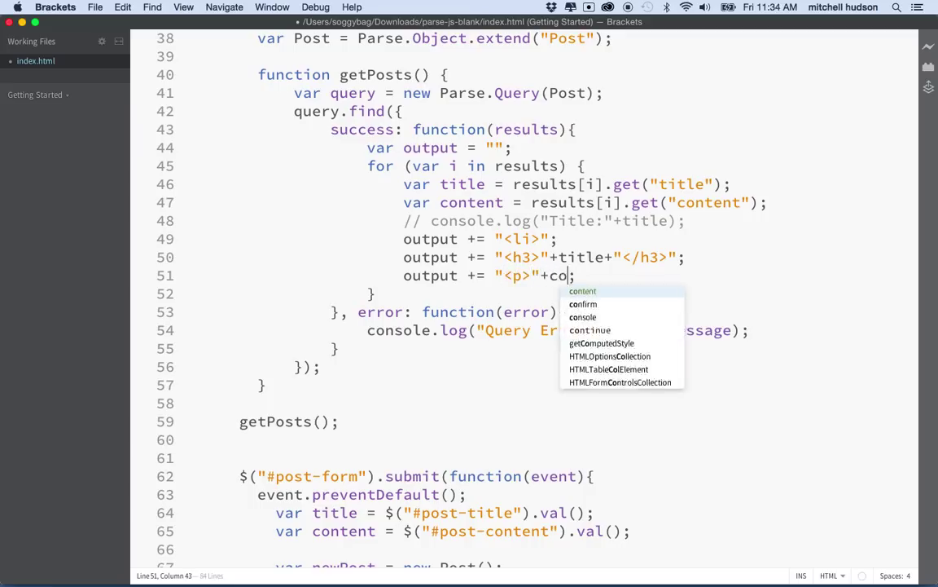
pyautogui.write('ntent+')
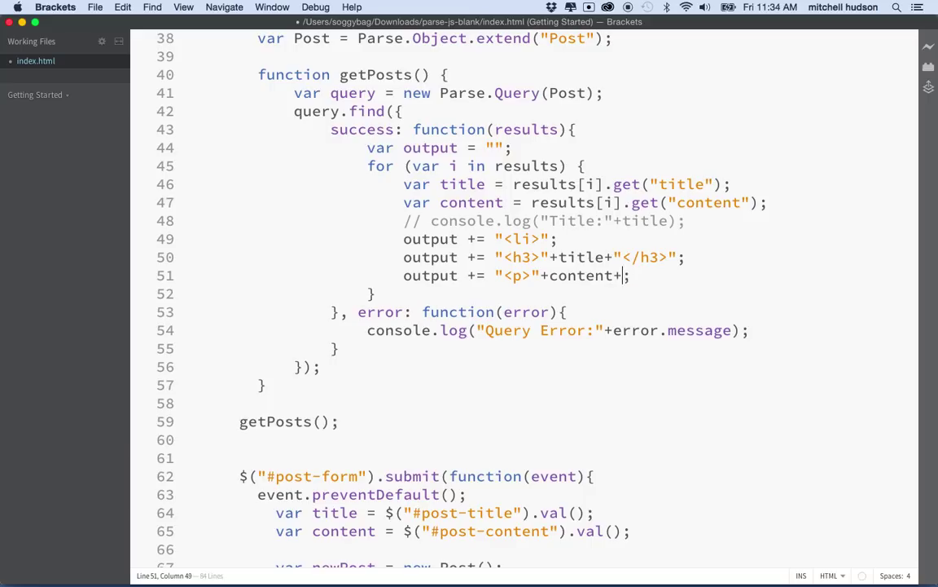
pyautogui.write('"')
pyautogui.write('</p>')
pyautogui.write('";')
# Append "<p>"+content+"</p>" and "</li>" to output, then save the file.
pyautogui.press('Return')
pyautogui.write('ou')
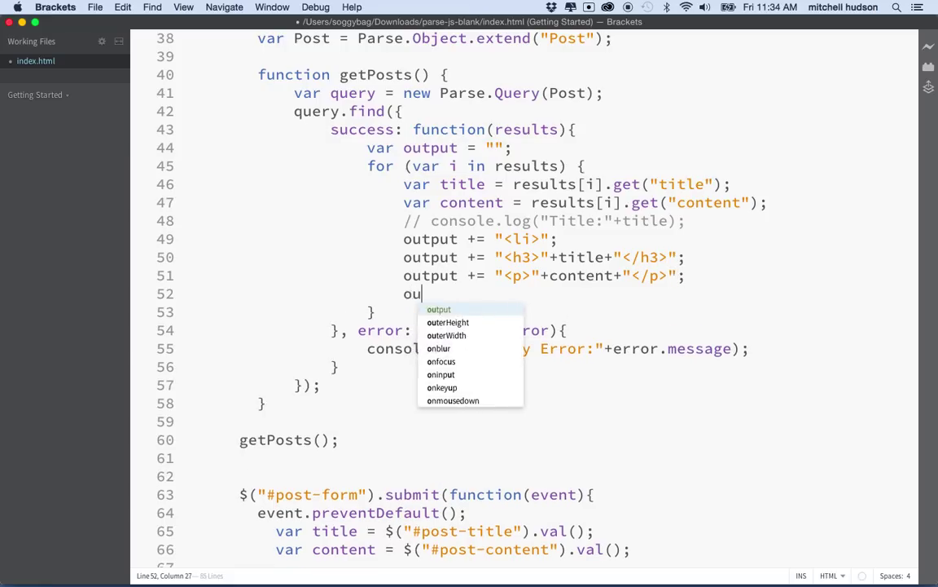
pyautogui.write('tput')
pyautogui.press('BackSpace')
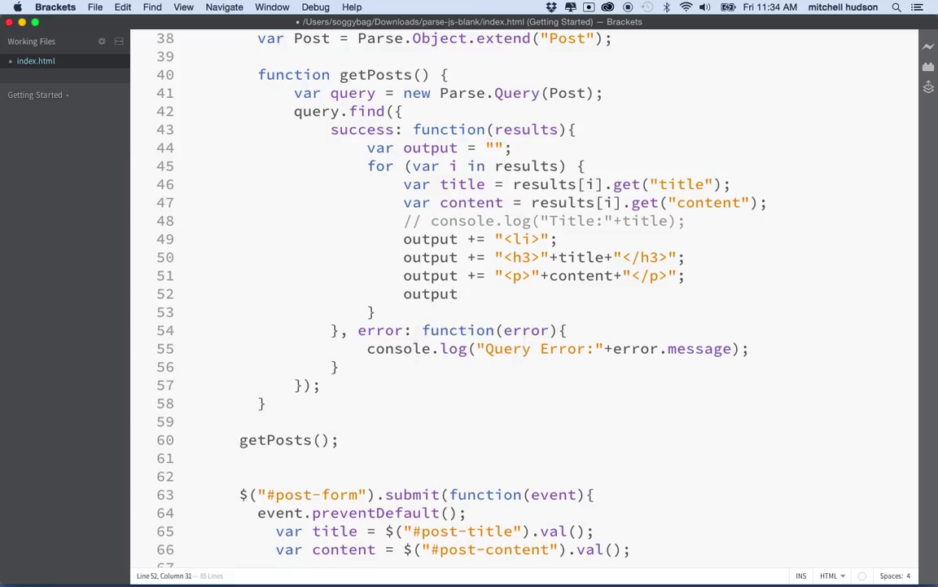
pyautogui.write('+= ')
pyautogui.write('""')
pyautogui.write('</li>')
pyautogui.press('Right')
pyautogui.press('super+s')
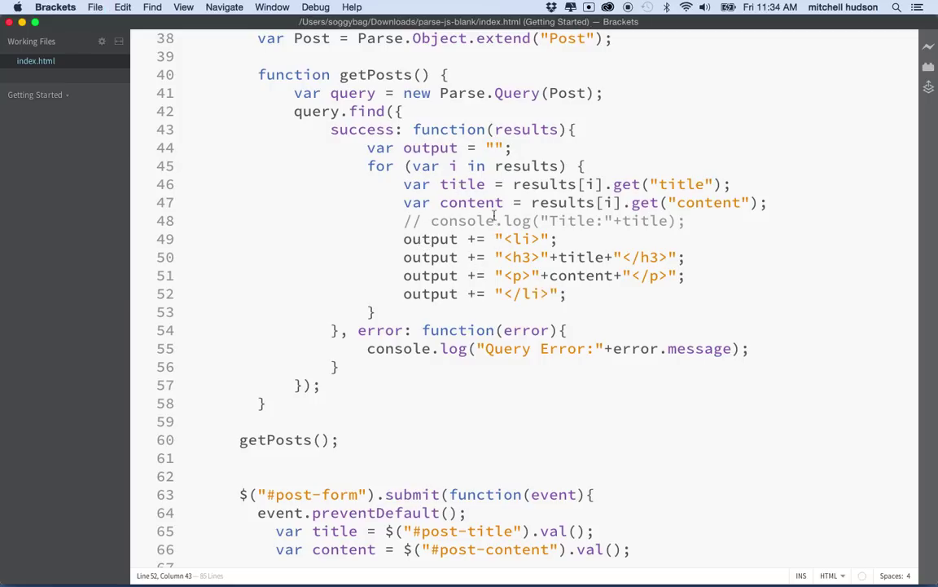
# Review the output-building lines, then open a blank line after the loop's closing brace.
pyautogui.moveTo(419, 148); pyautogui.dragTo(501, 147)
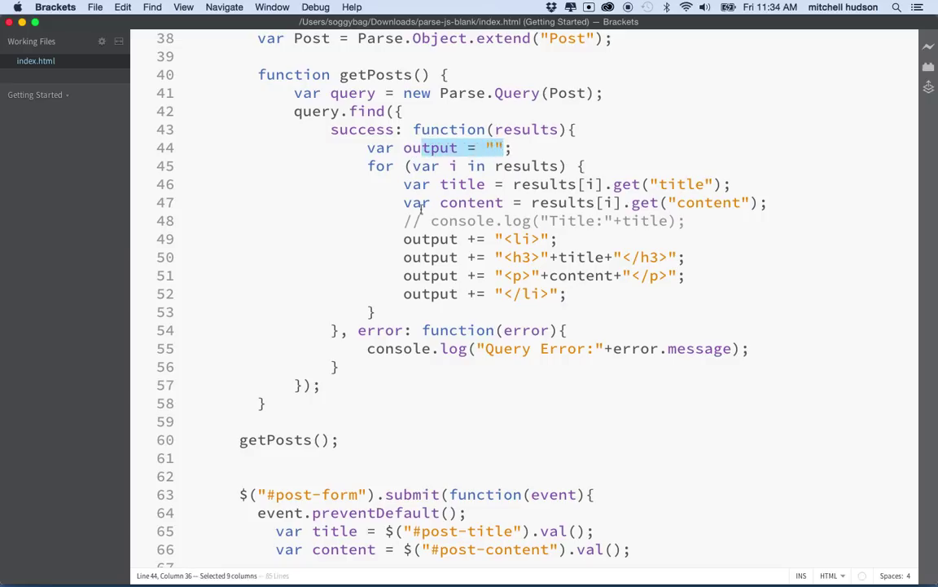
pyautogui.moveTo(403, 238); pyautogui.dragTo(567, 294)
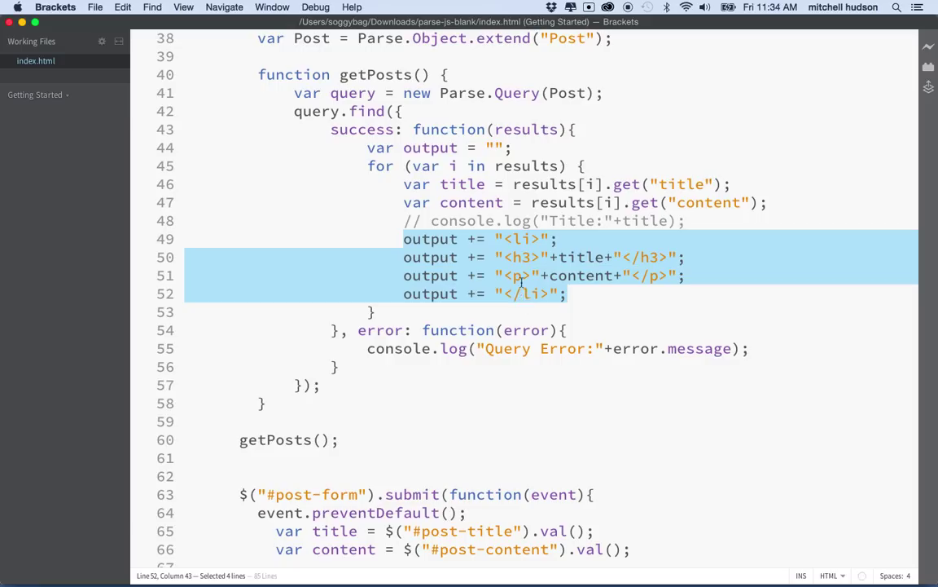
pyautogui.click(578, 257)
pyautogui.doubleClick(578, 257)
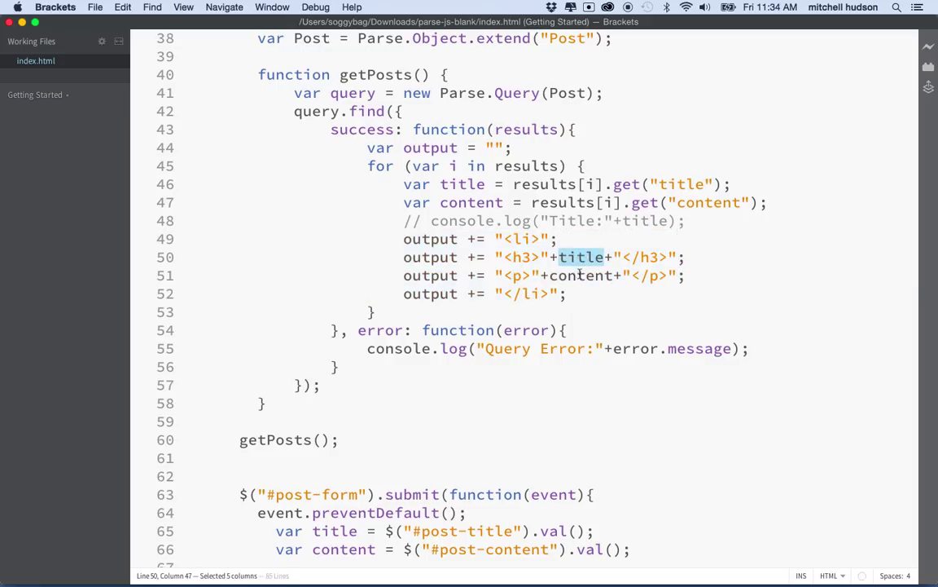
pyautogui.doubleClick(581, 276)
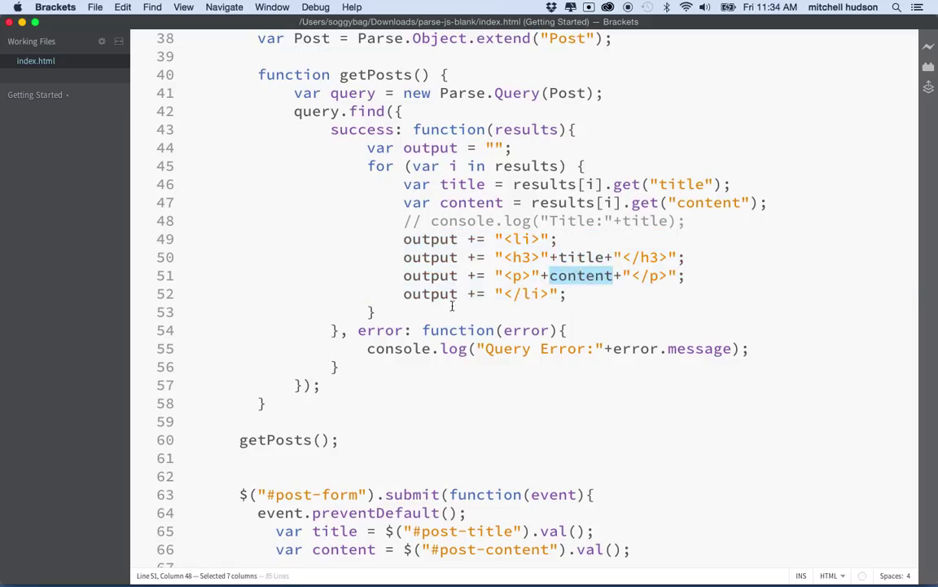
pyautogui.click(408, 312)
pyautogui.press('Return')
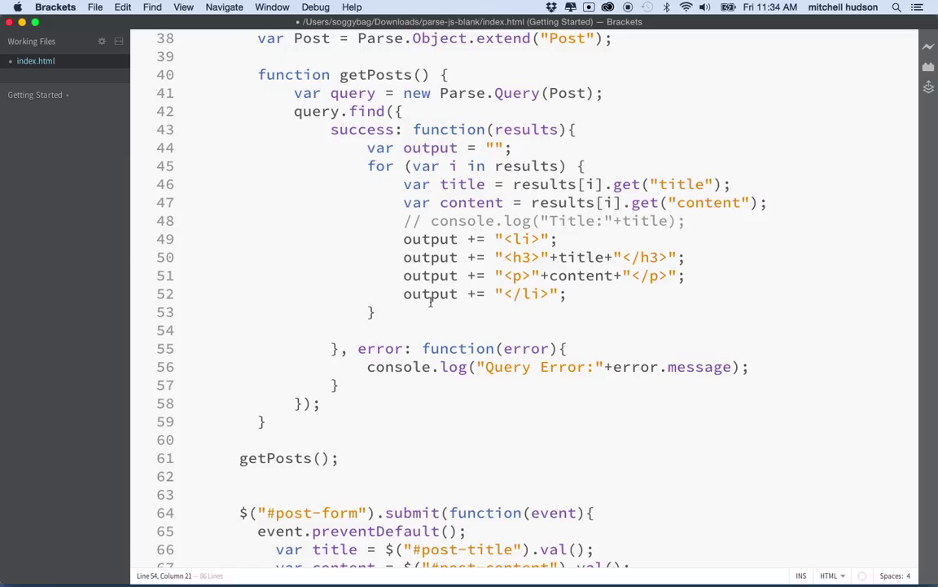
pyautogui.write('$(')
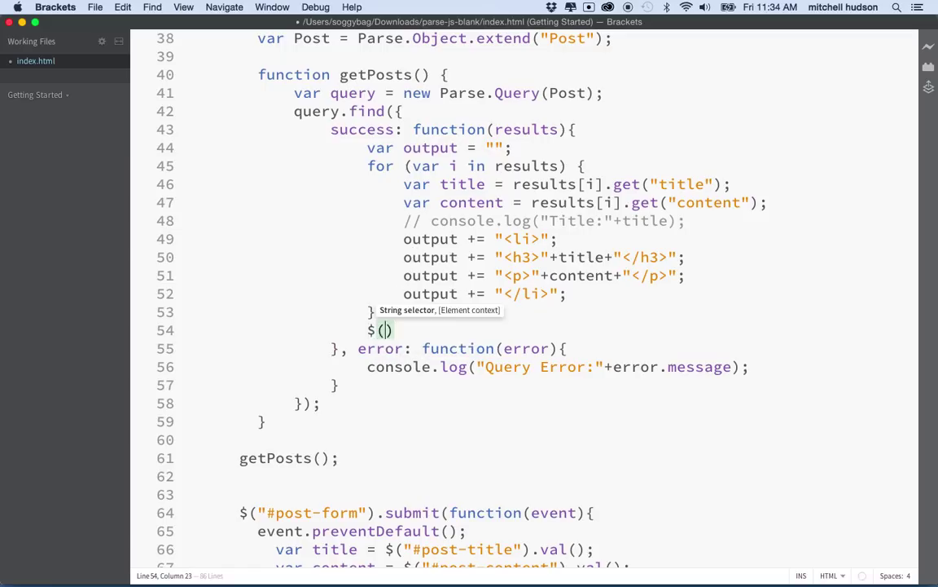
pyautogui.write('"#')
pyautogui.scroll(10, 315, 187)
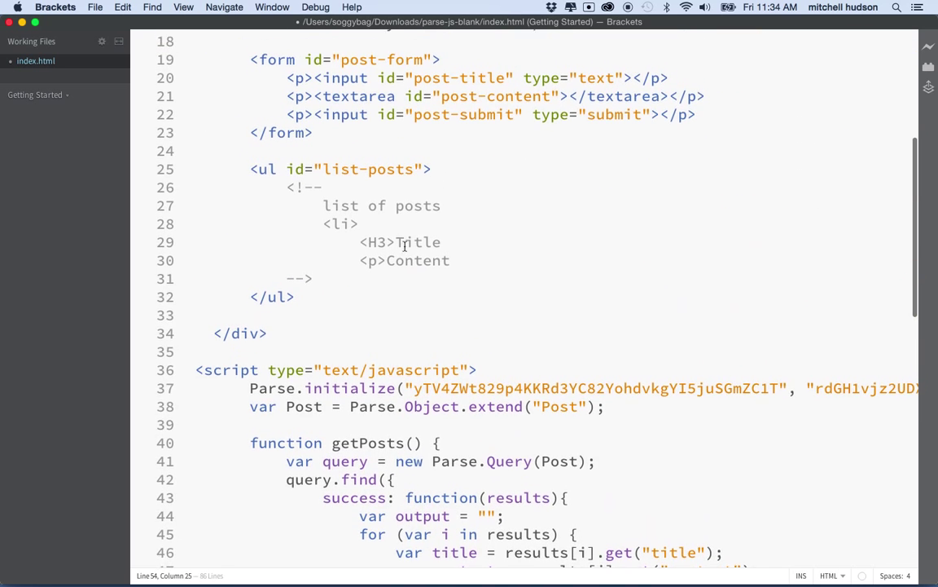
# Add $("#list-posts").html(output); after the loop, pasting the list-posts id, and save.
pyautogui.moveTo(322, 171); pyautogui.dragTo(416, 171)
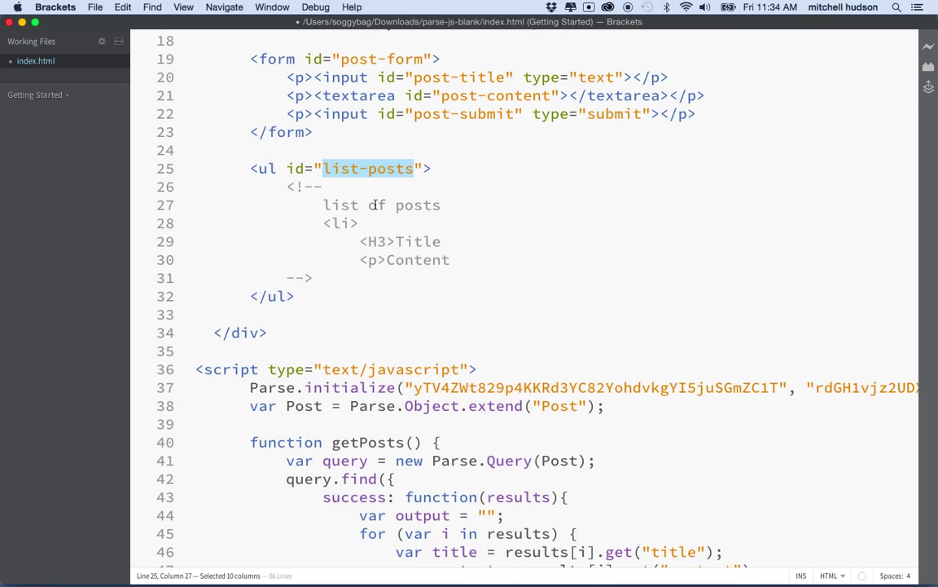
pyautogui.scroll(-10, 348, 187)
pyautogui.click(405, 344)
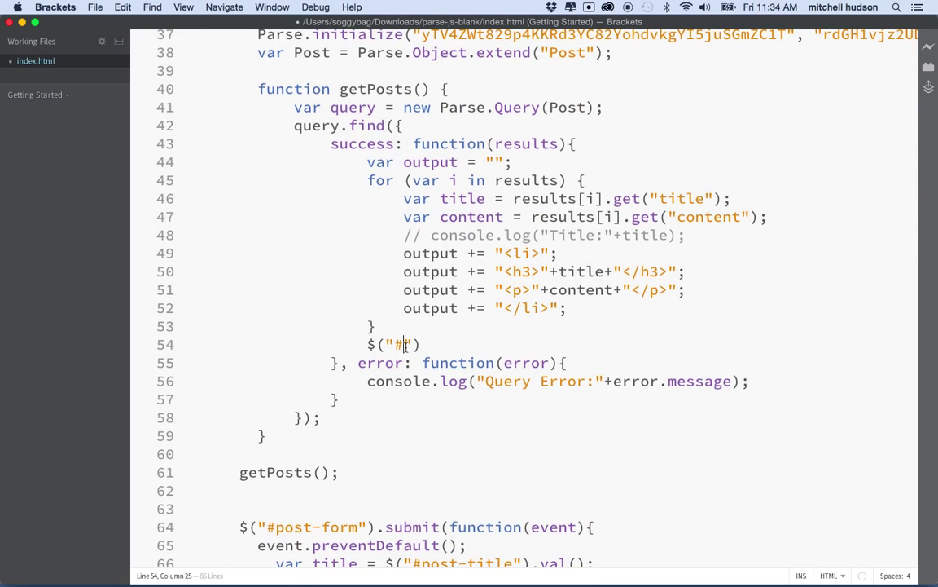
pyautogui.write('list-posts')
pyautogui.press('Right')
pyautogui.press('Right')
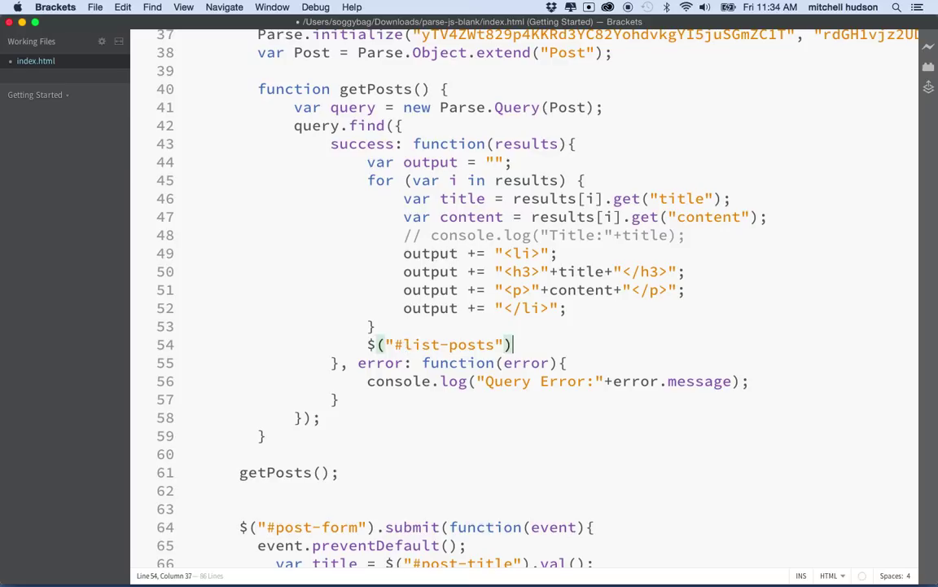
pyautogui.write('.html(')
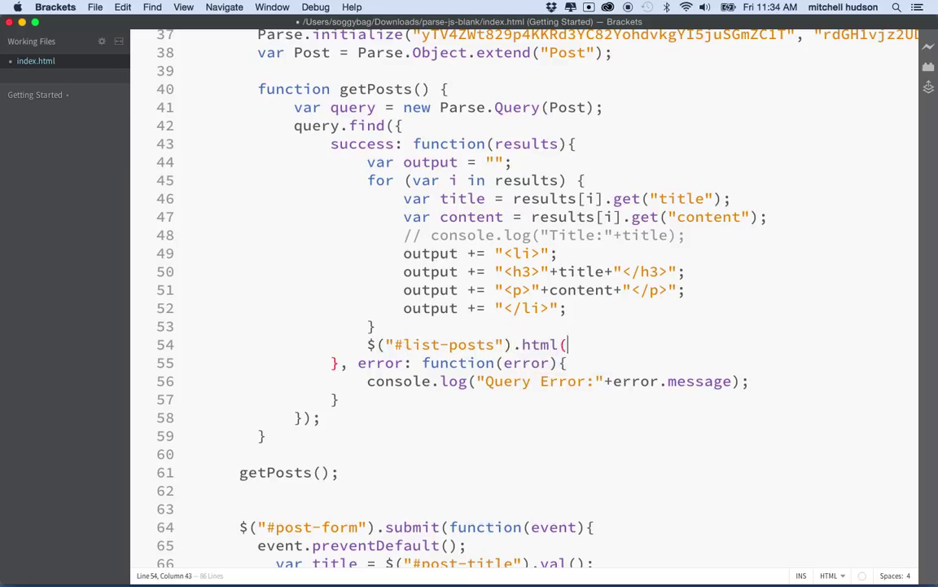
pyautogui.write(');')
pyautogui.press('Left')
pyautogui.press('Left')
pyautogui.press('super+s')
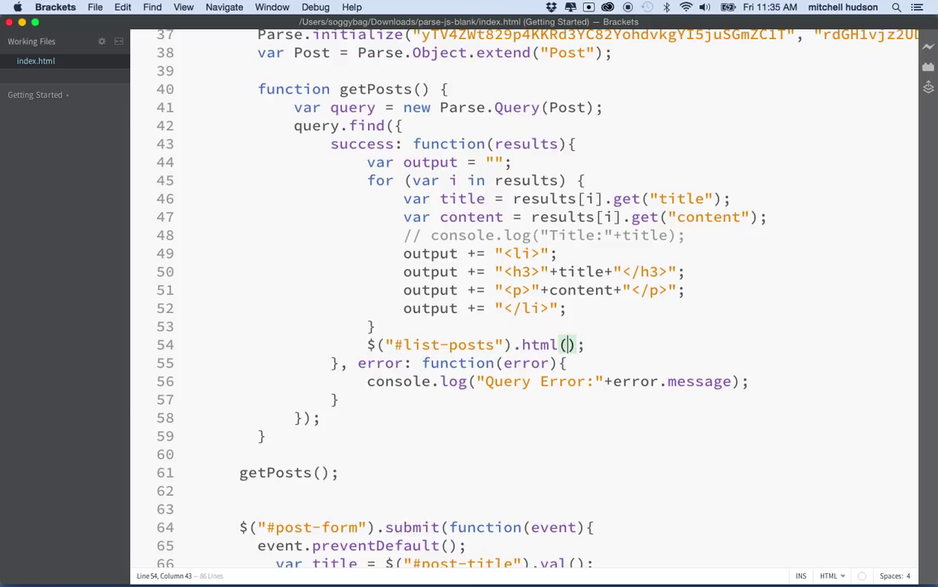
pyautogui.write('output')
# Review the html(output) call, then switch to the Chrome app page.
pyautogui.press('Escape')
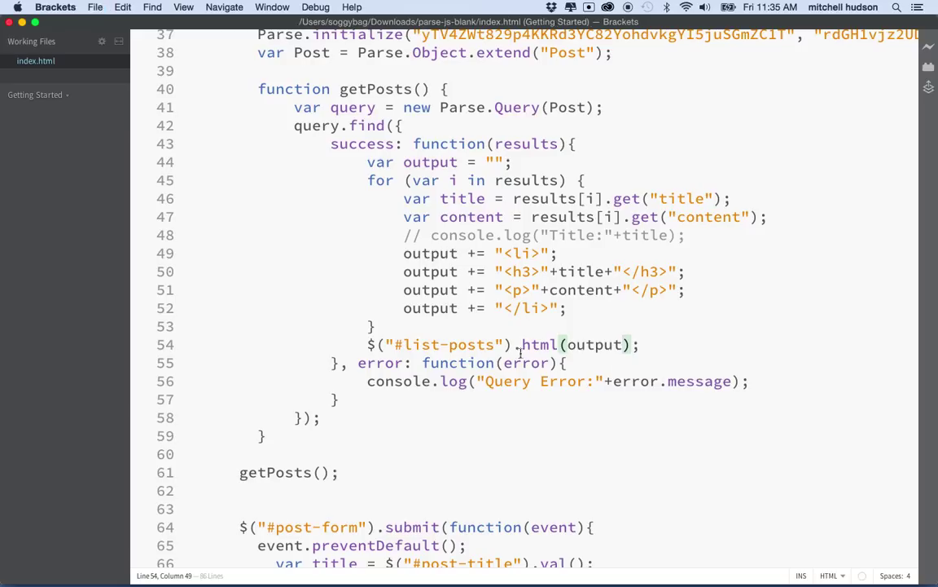
pyautogui.doubleClick(544, 344)
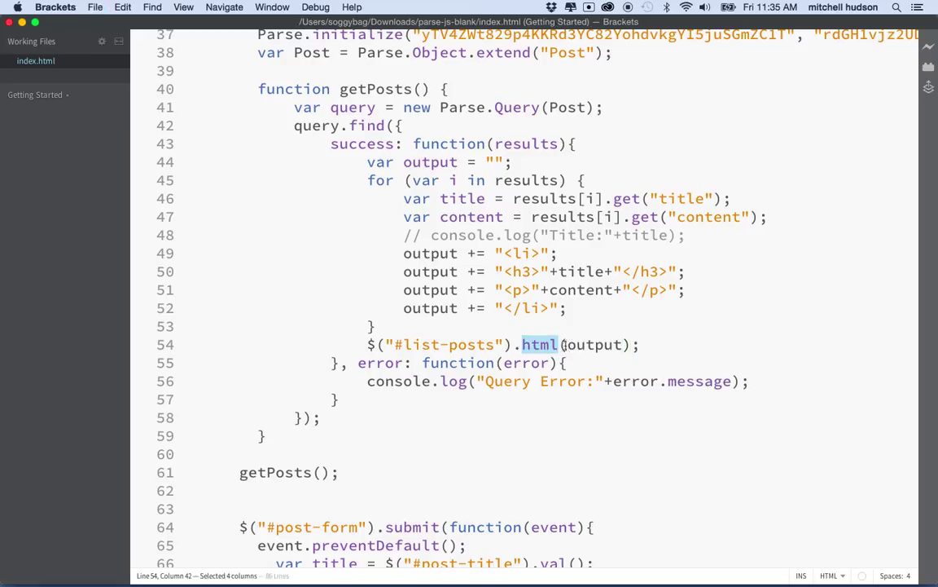
pyautogui.moveTo(567, 343); pyautogui.dragTo(625, 343)
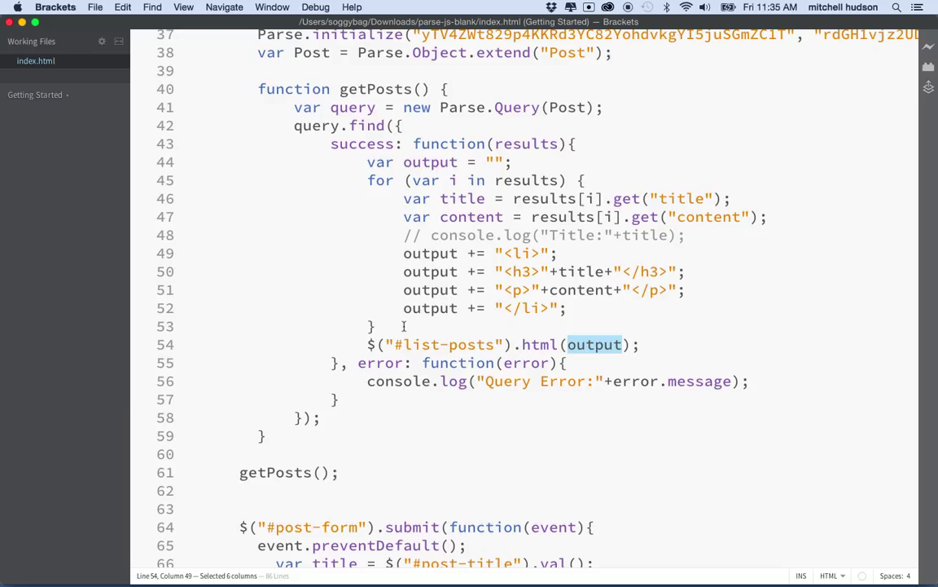
pyautogui.press('super+Tab')
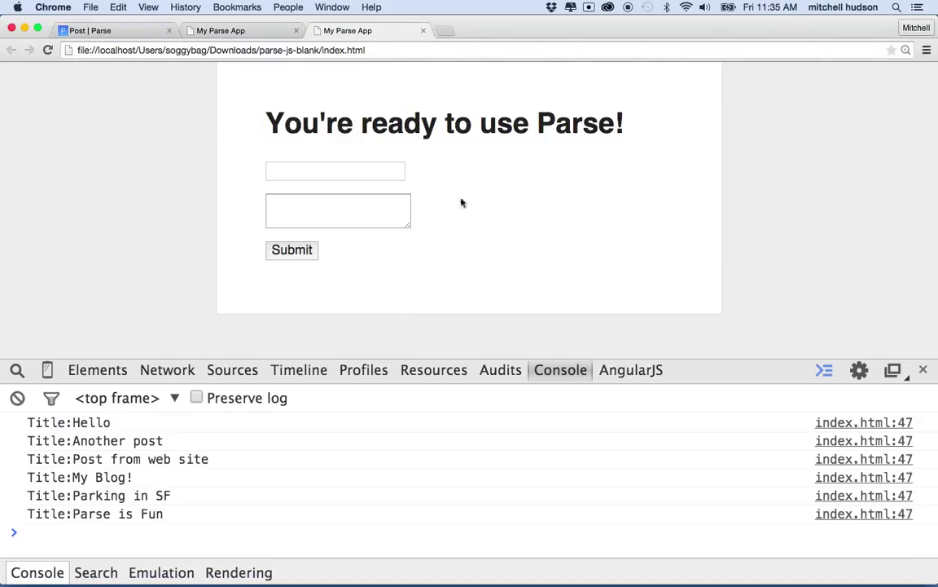
# Reload the app page so all six posts render as titled list items.
pyautogui.press('super+r')
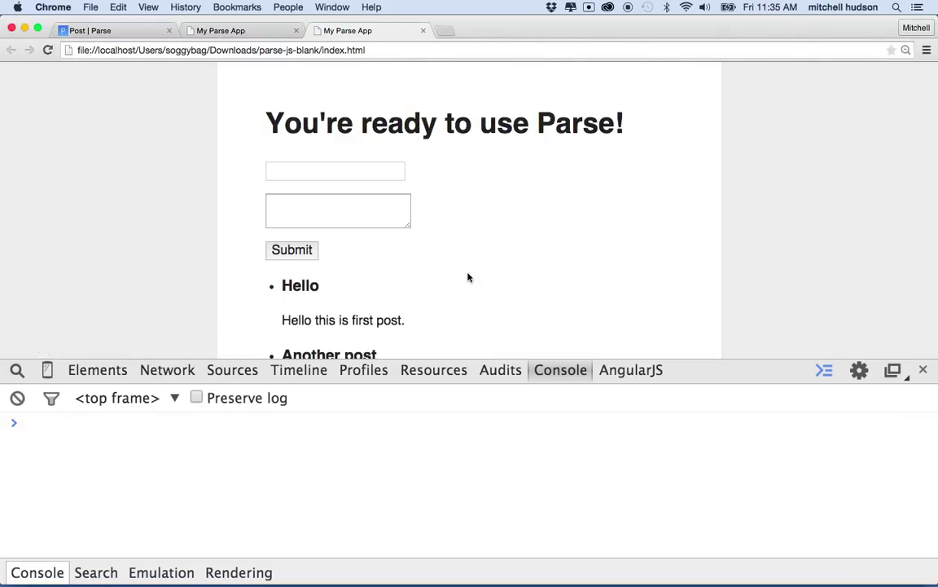
pyautogui.scroll(-3, 468, 277)
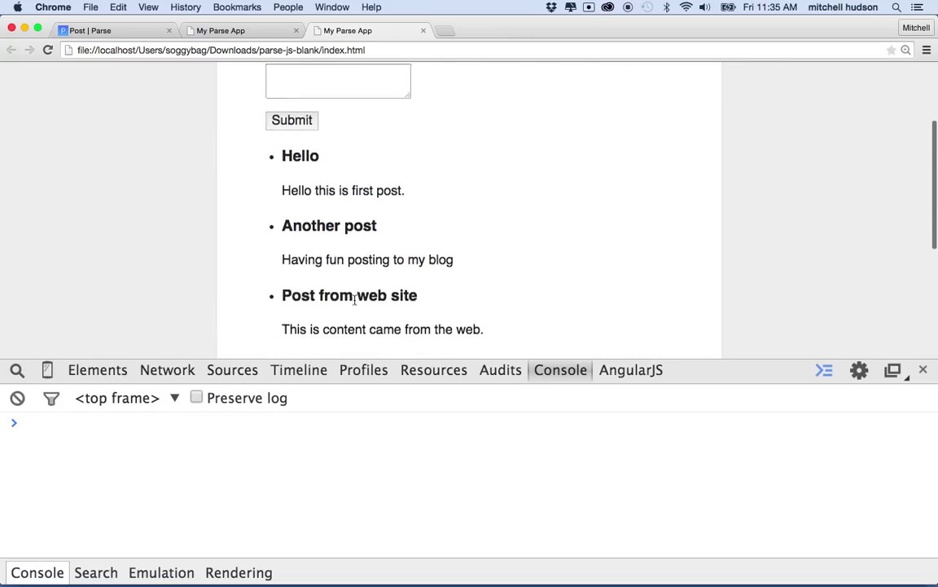
pyautogui.scroll(-3, 355, 301)
pyautogui.scroll(-3, 354, 301)
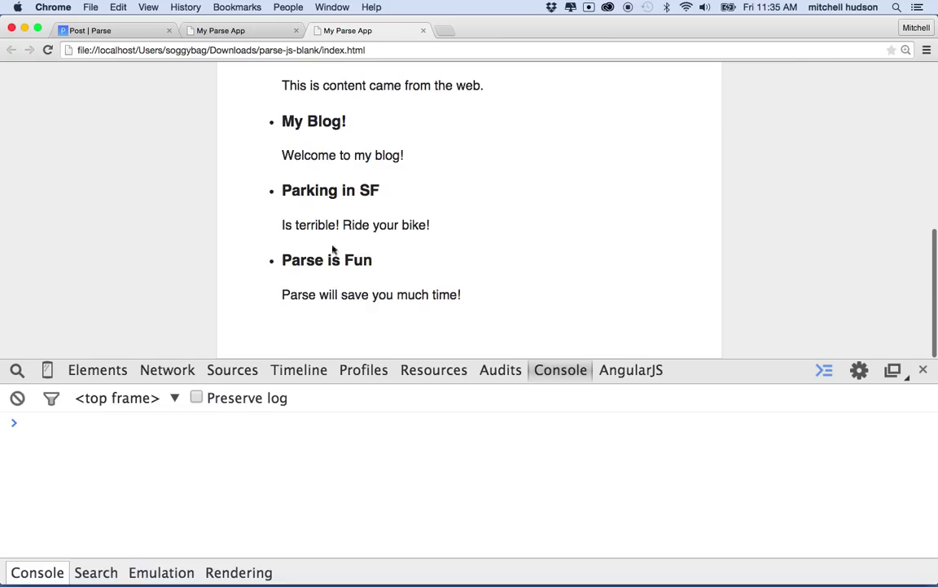
pyautogui.scroll(3, 323, 256)
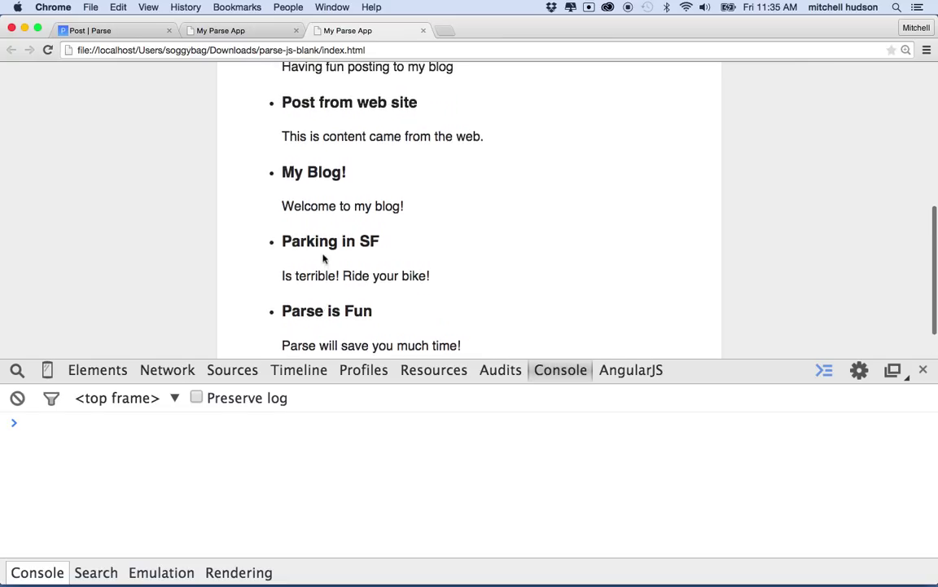
pyautogui.scroll(5, 350, 204)
pyautogui.scroll(3, 355, 202)
# Submit a post titled 'Hello Parse' reading 'Wow that easy!' and reload to see it listed.
pyautogui.click(334, 175)
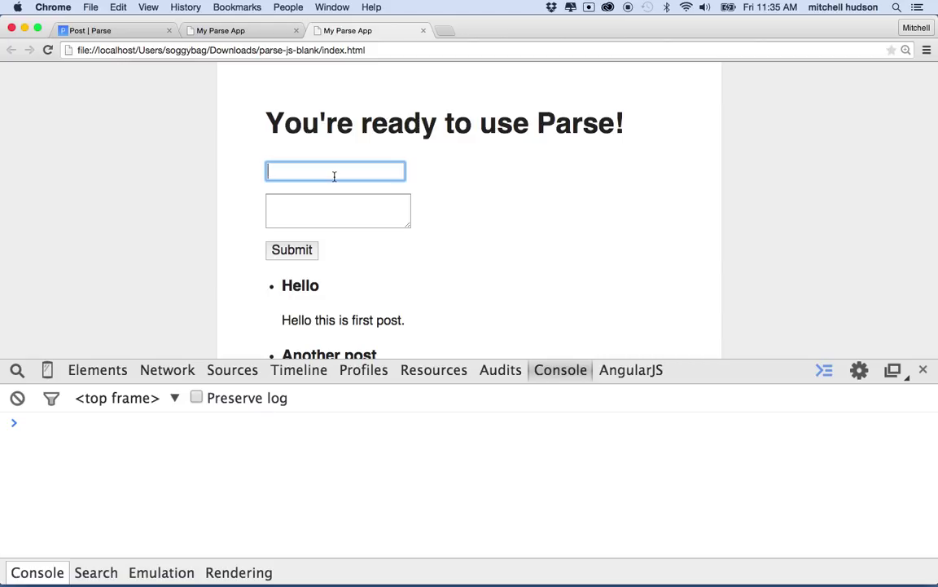
pyautogui.write('H')
pyautogui.write('ello Parse')
pyautogui.click(333, 206)
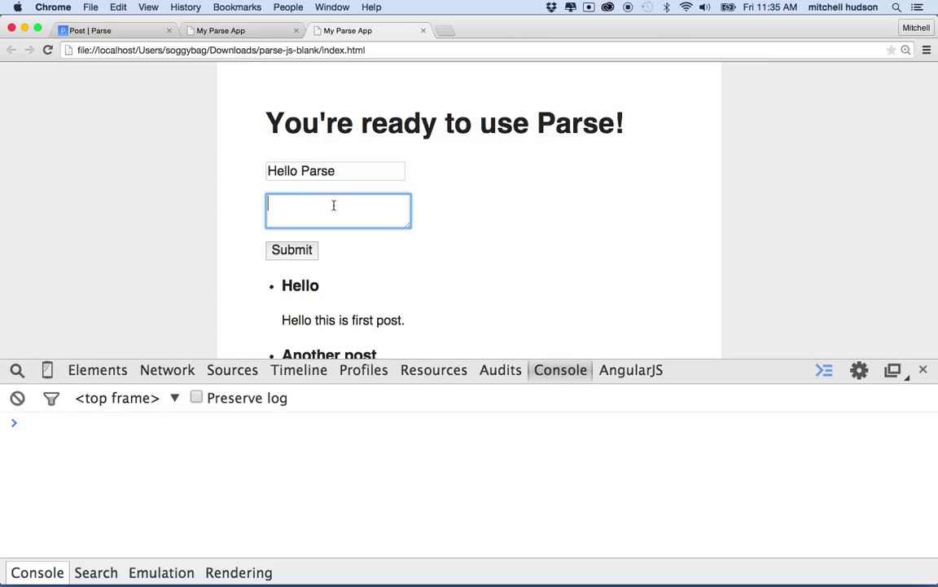
pyautogui.write('W')
pyautogui.press('BackSpace')
pyautogui.write('Wow that ')
pyautogui.write('easy!')
pyautogui.click(301, 253)
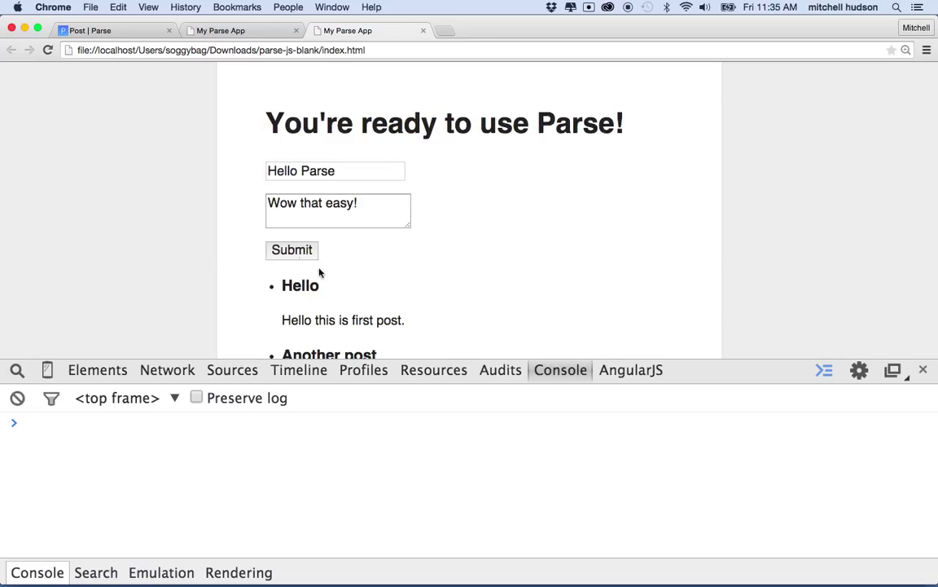
pyautogui.scroll(-10, 320, 272)
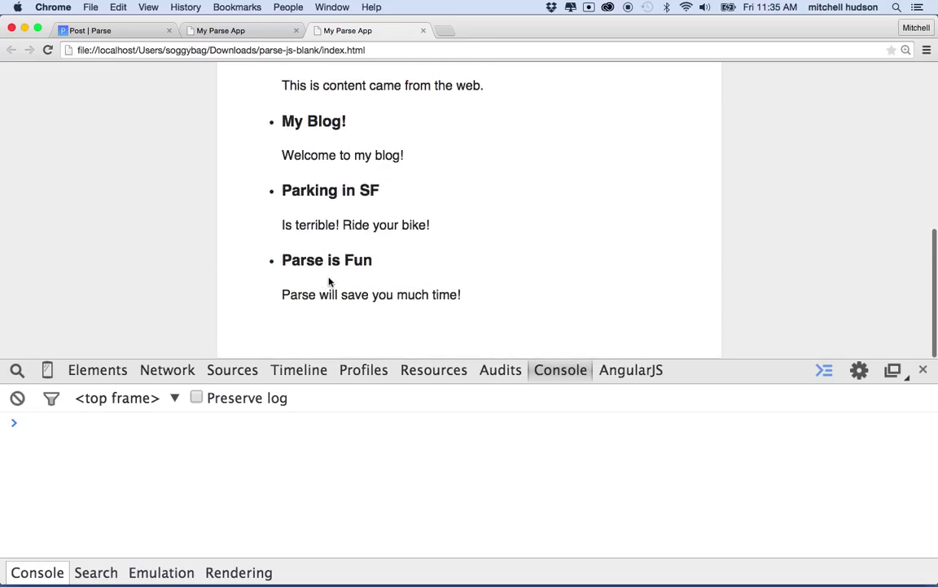
pyautogui.press('super+r')
pyautogui.scroll(-10, 330, 281)
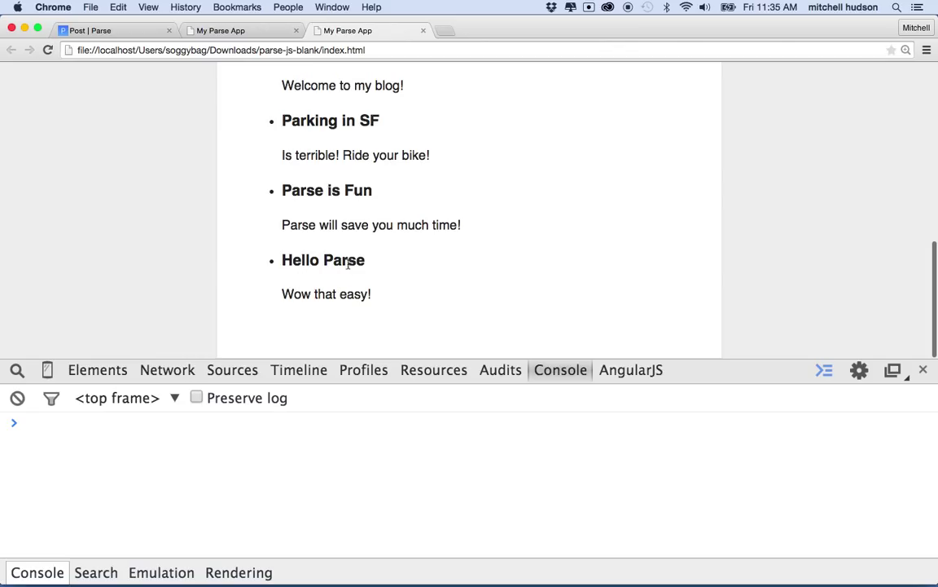
pyautogui.scroll(3, 343, 292)
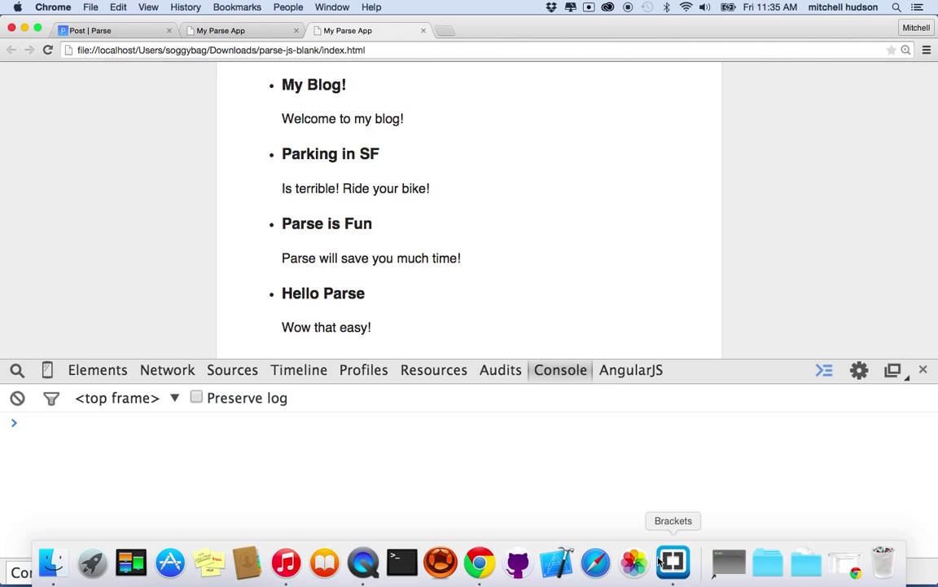
# Copy getPosts(); from line 61 into the empty save success callback on line 75.
pyautogui.click(673, 571)
pyautogui.scroll(-3, 545, 428)
pyautogui.scroll(-8, 545, 427)
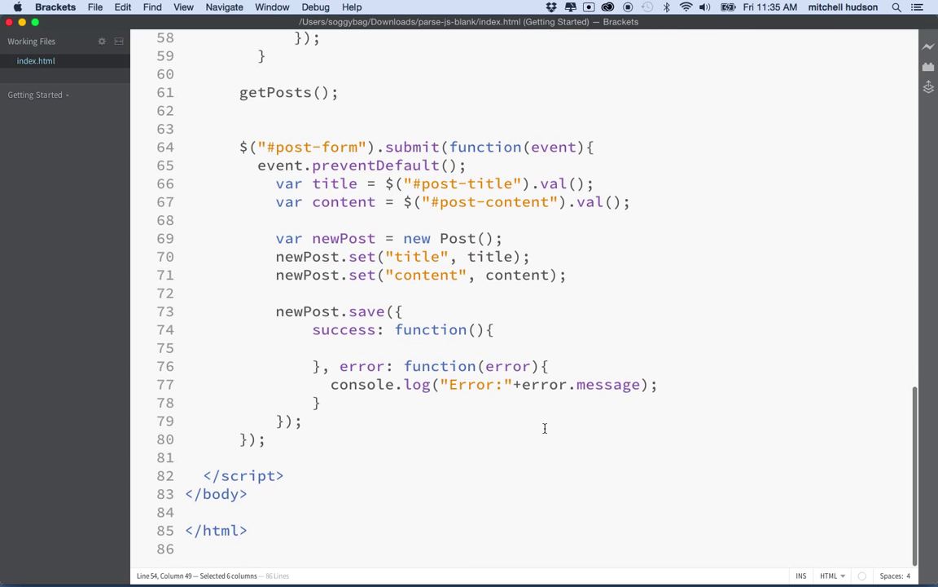
pyautogui.moveTo(312, 329); pyautogui.dragTo(341, 365)
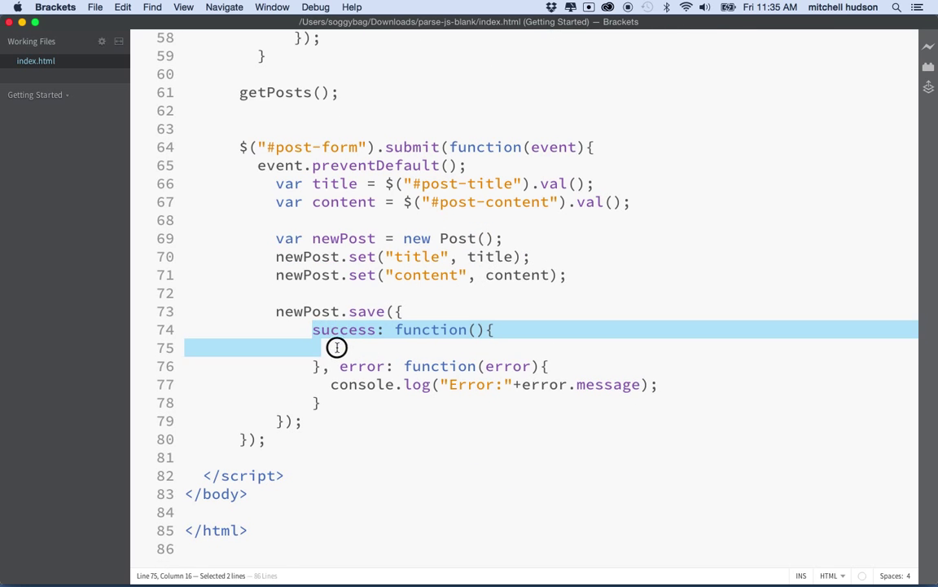
pyautogui.scroll(4, 374, 346)
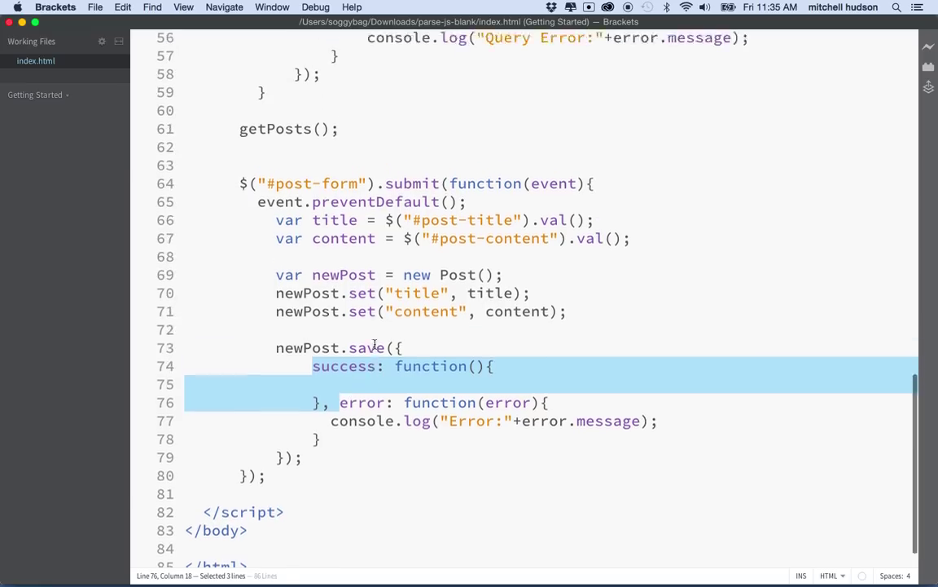
pyautogui.scroll(4, 374, 345)
pyautogui.doubleClick(244, 232)
pyautogui.moveTo(334, 234); pyautogui.dragTo(346, 232)
pyautogui.press('super+c')
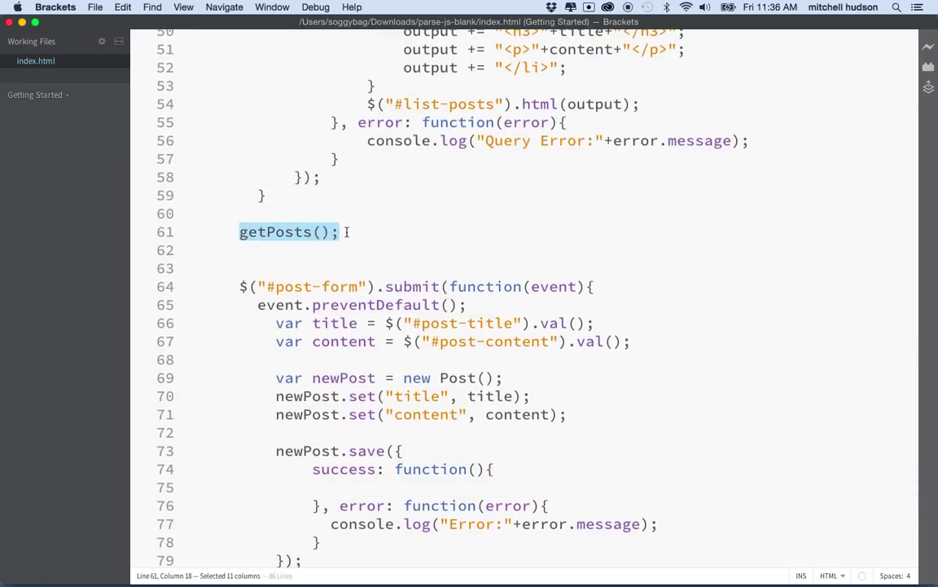
pyautogui.scroll(-8, 367, 310)
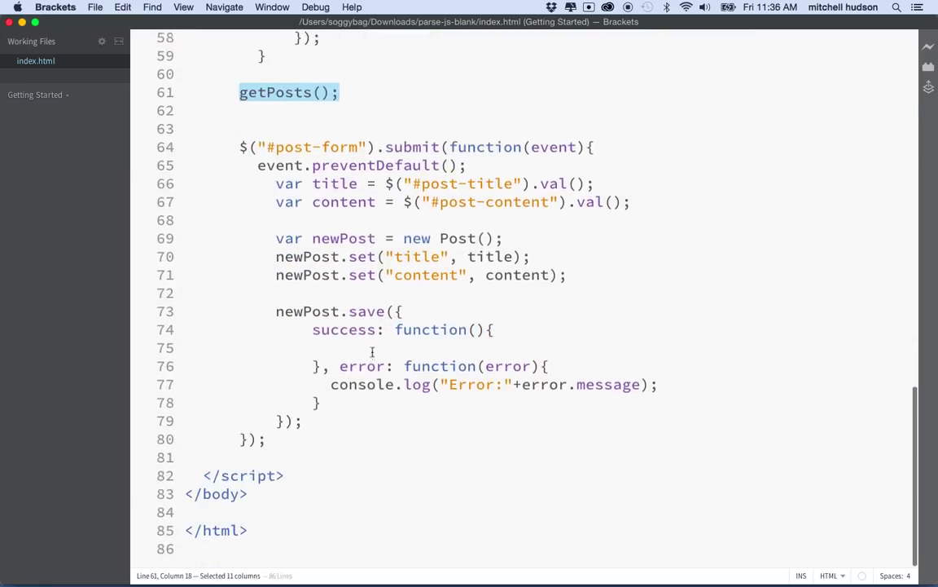
pyautogui.click(373, 348)
pyautogui.press('super+v')
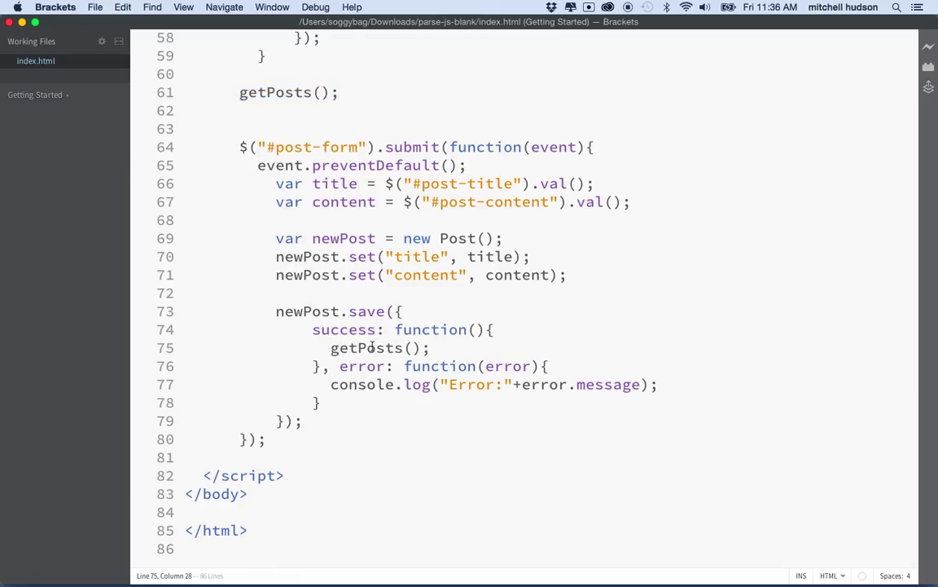
pyautogui.press('super+Tab')
pyautogui.scroll(4, 451, 201)
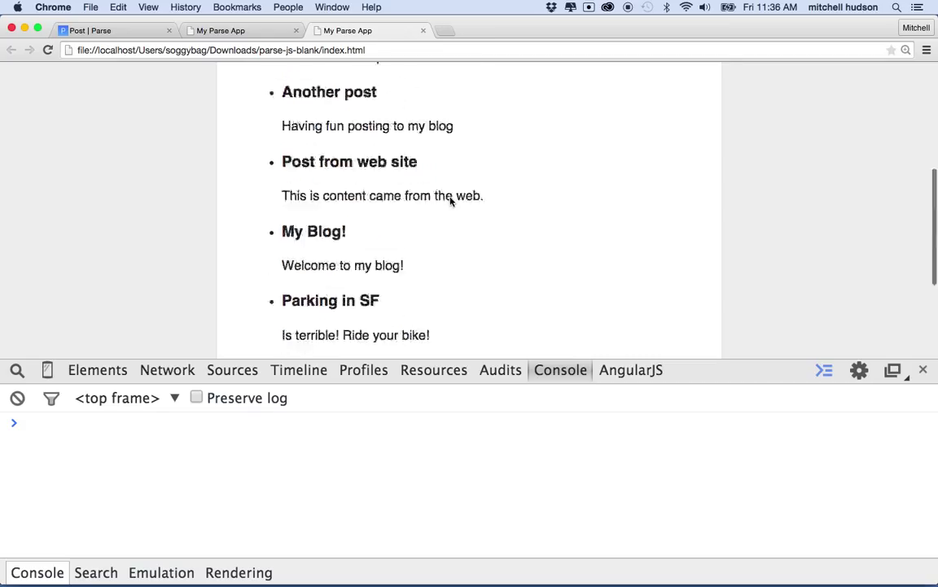
pyautogui.scroll(5, 452, 201)
# Submit a post titled 'I like this' reading 'It's easy', check the refreshed list, then view the Parse Post data.
pyautogui.click(330, 169)
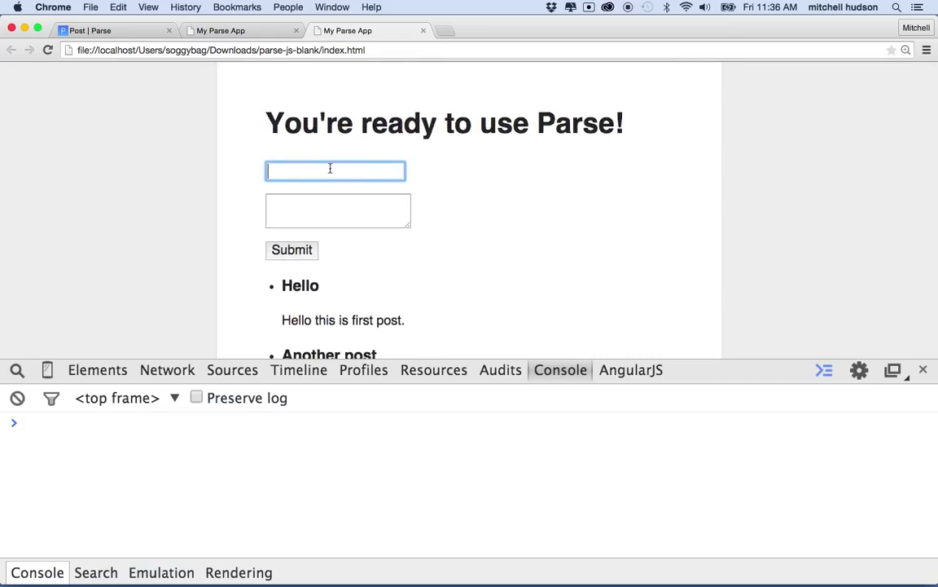
pyautogui.write('I like this')
pyautogui.press('Tab')
pyautogui.write("It'")
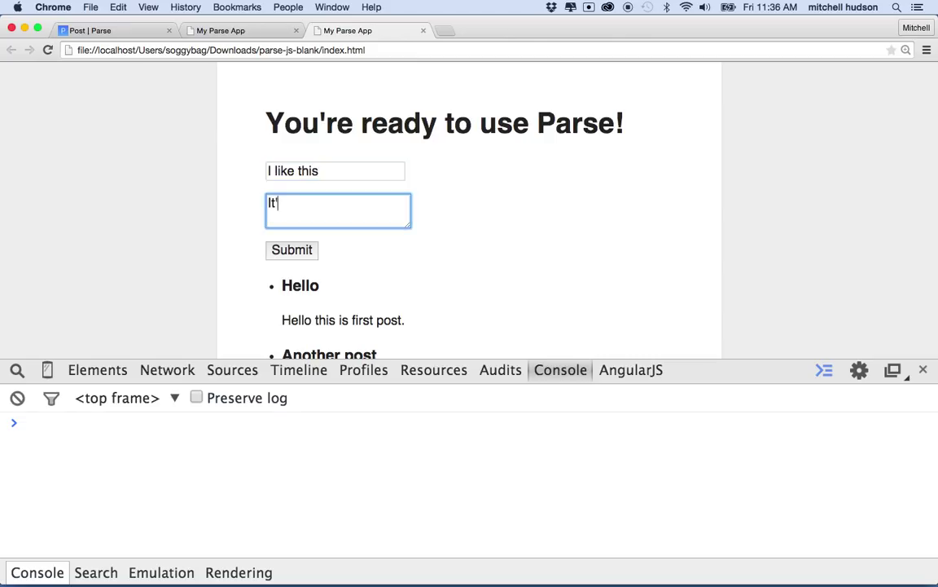
pyautogui.write('s easy')
pyautogui.click(301, 250)
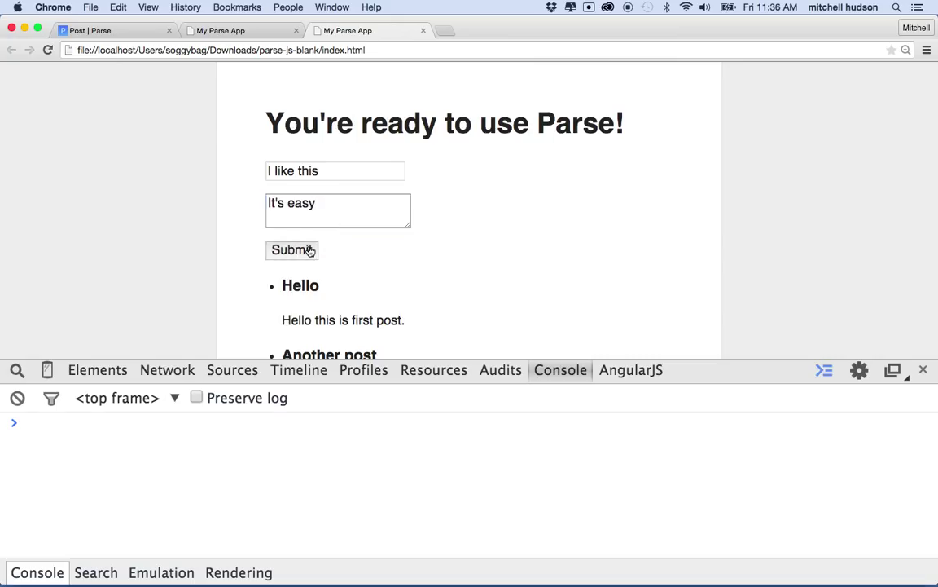
pyautogui.scroll(-5, 374, 291)
pyautogui.scroll(-3, 374, 291)
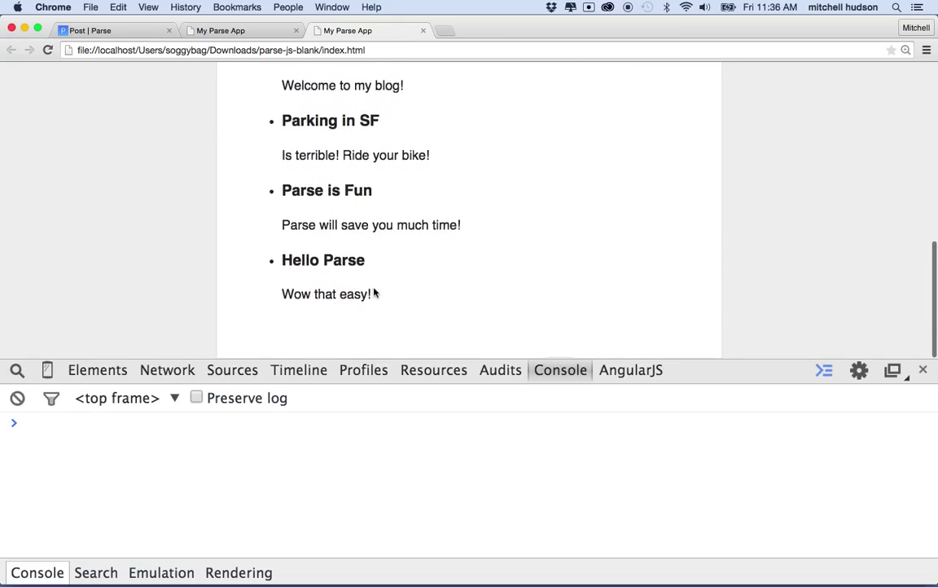
pyautogui.scroll(5, 374, 292)
pyautogui.scroll(2, 374, 291)
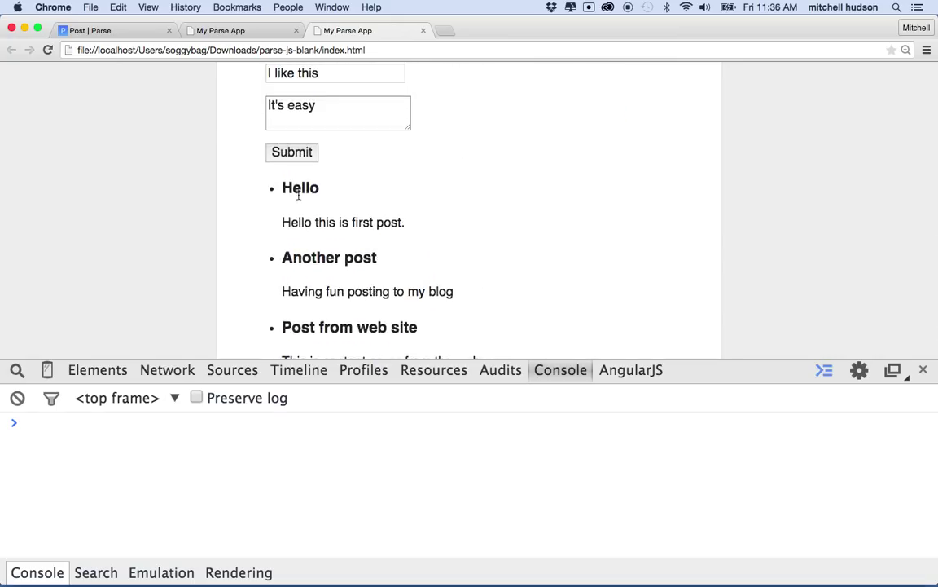
pyautogui.click(299, 156)
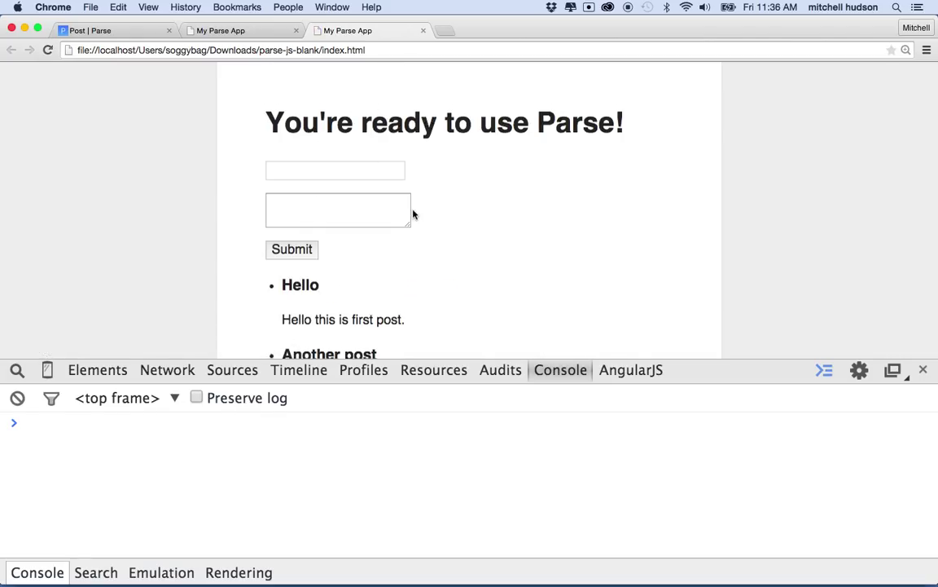
pyautogui.scroll(-8, 414, 212)
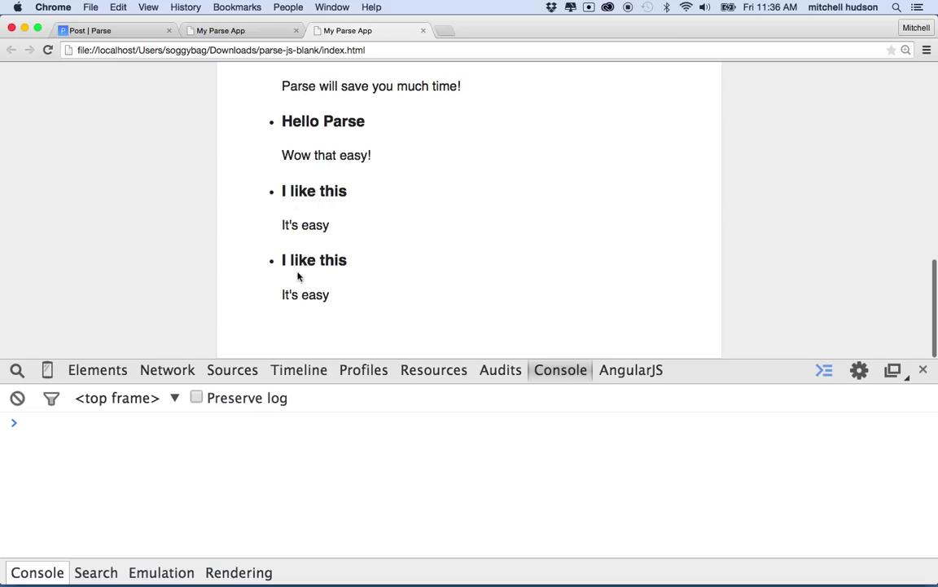
pyautogui.scroll(8, 308, 289)
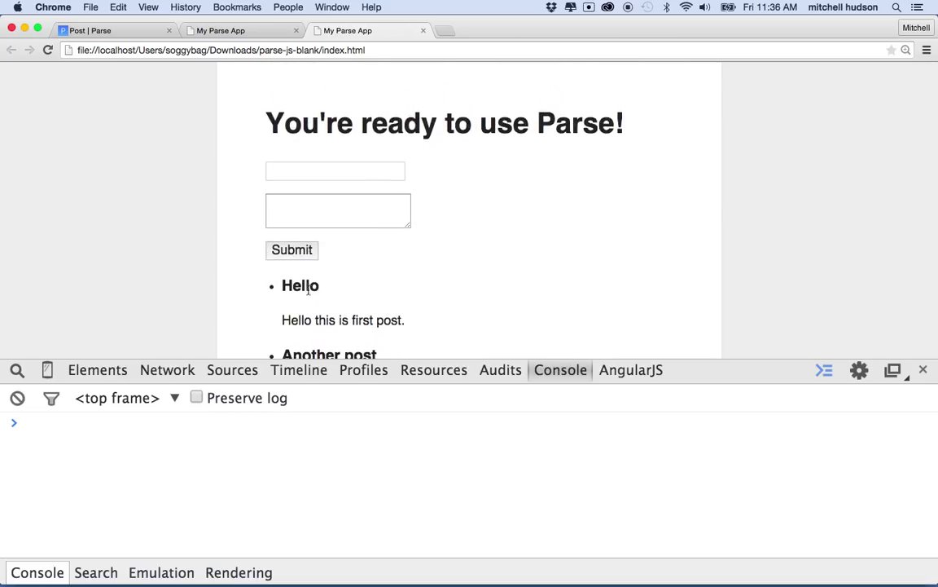
pyautogui.scroll(-10, 308, 292)
pyautogui.scroll(-5, 308, 291)
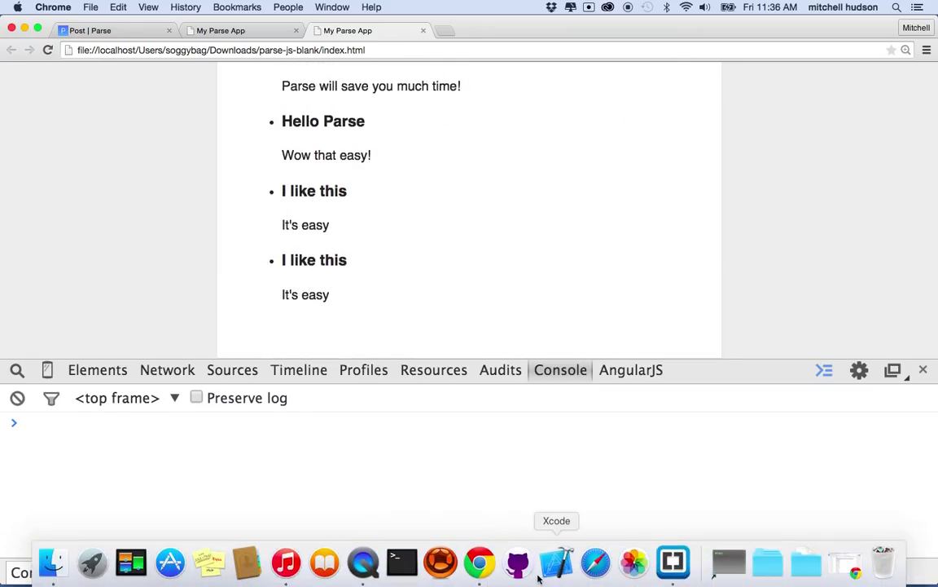
pyautogui.click(114, 30)
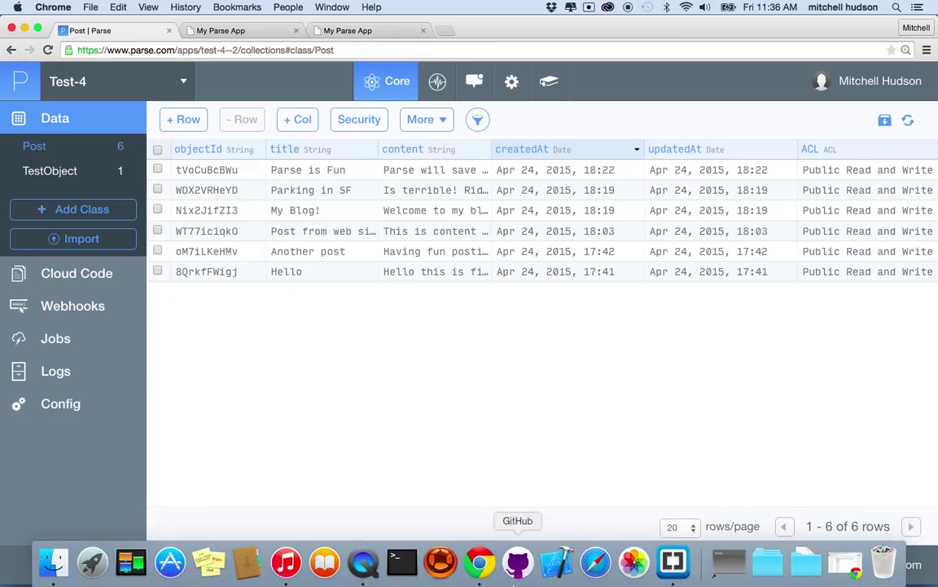